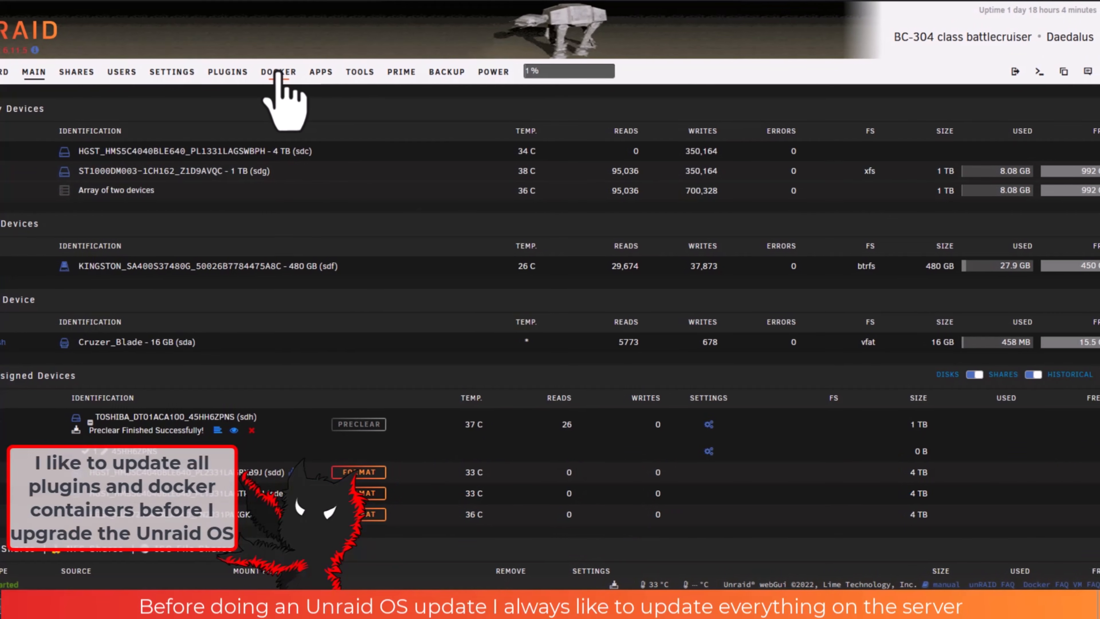
# - Check all Docker containers for available updates
pyautogui.click(277, 73)
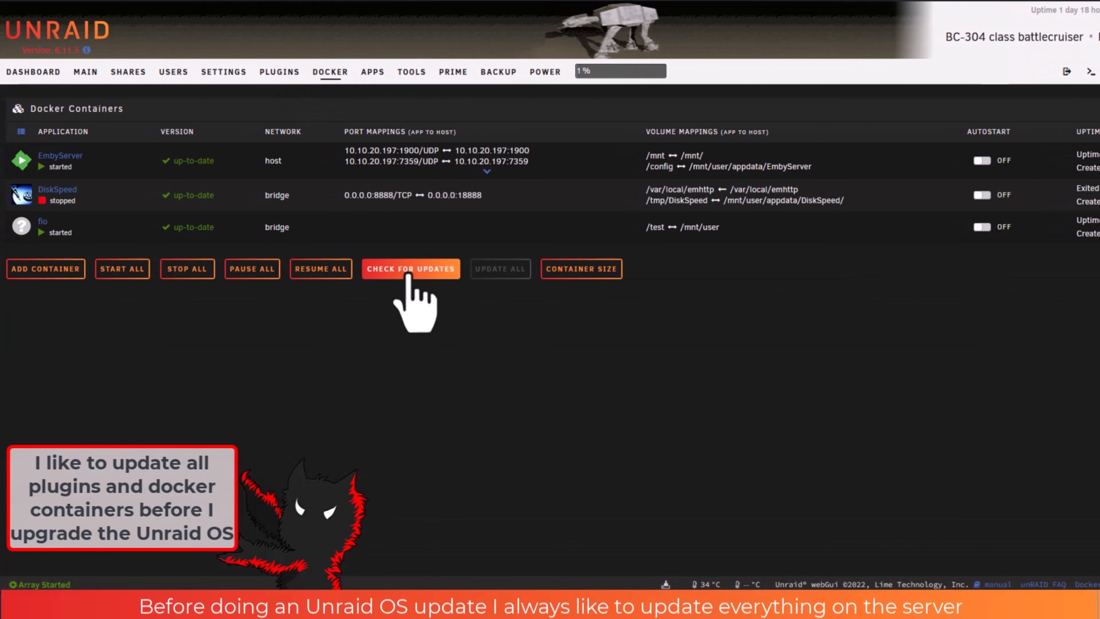
pyautogui.click(407, 272)
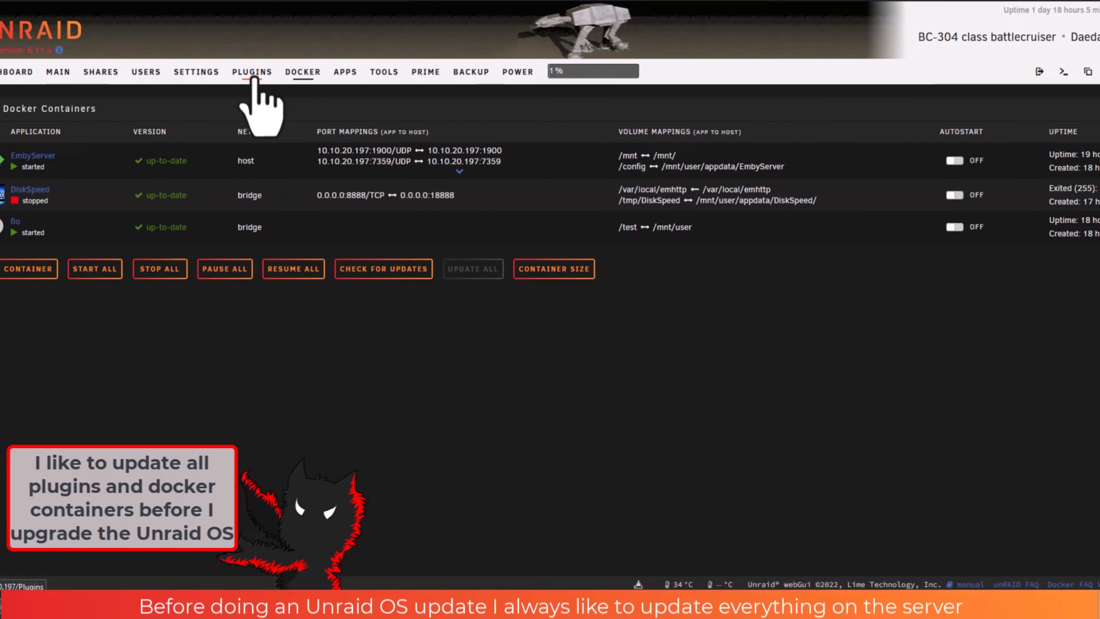
# - Check the installed plugins for updates and update all of them
pyautogui.click(280, 72)
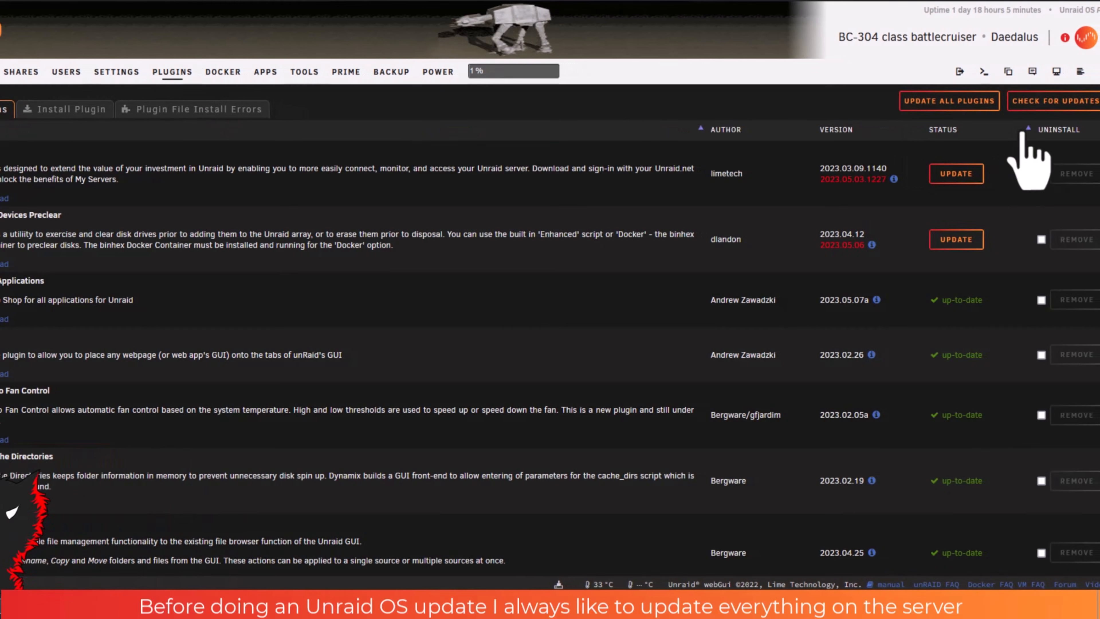
pyautogui.click(1036, 109)
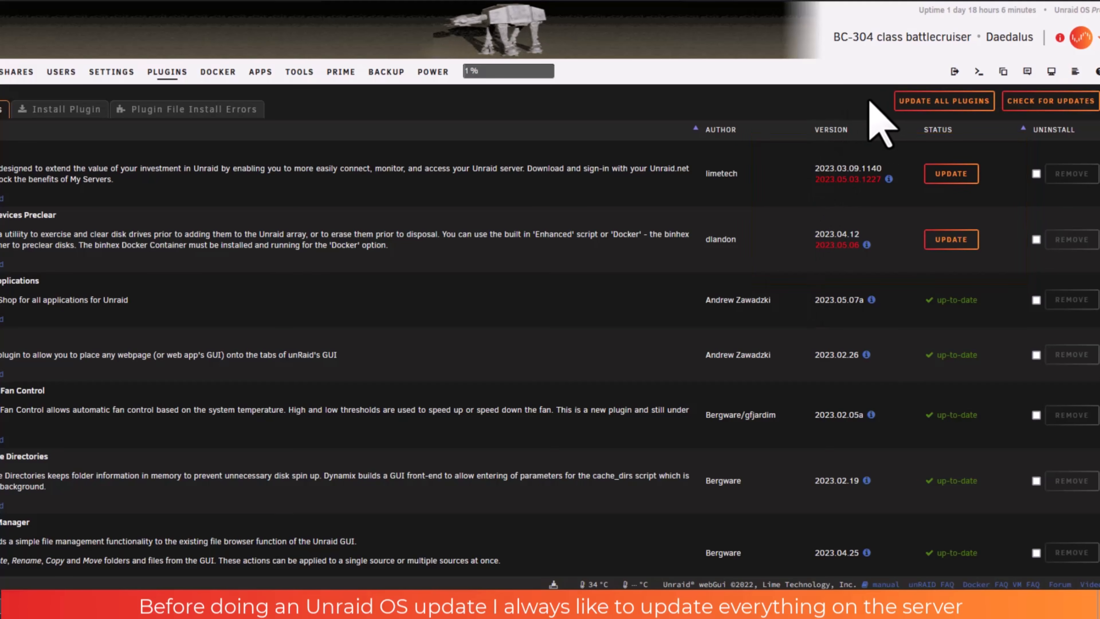
pyautogui.click(913, 104)
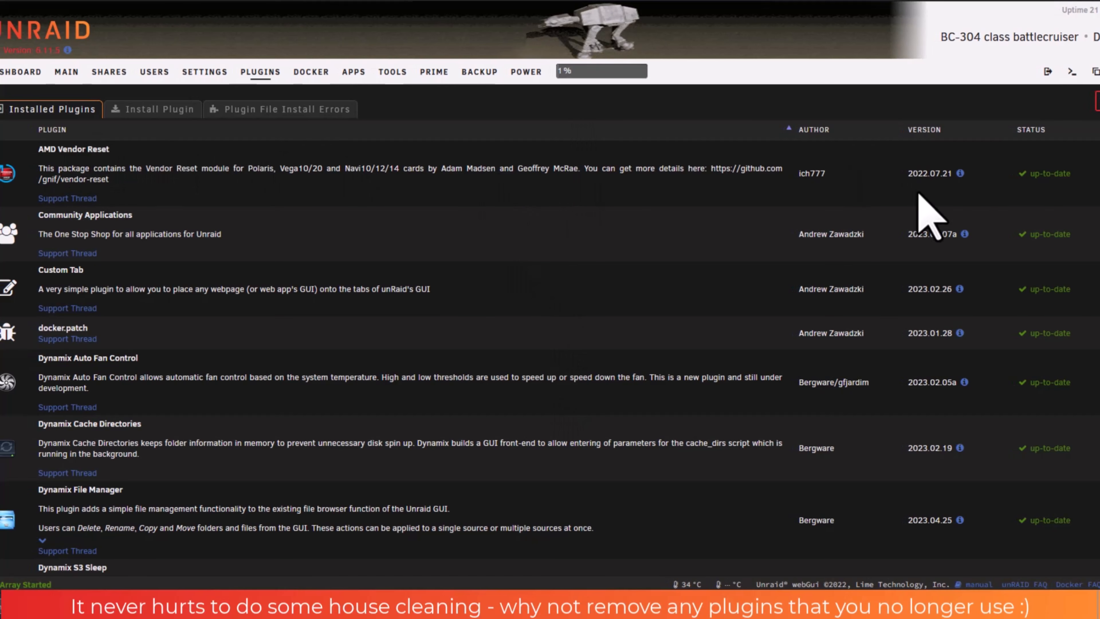
# - Remove the AMD Vendor Reset plugin and dismiss the removal dialog
pyautogui.click(1076, 174)
pyautogui.click(1053, 179)
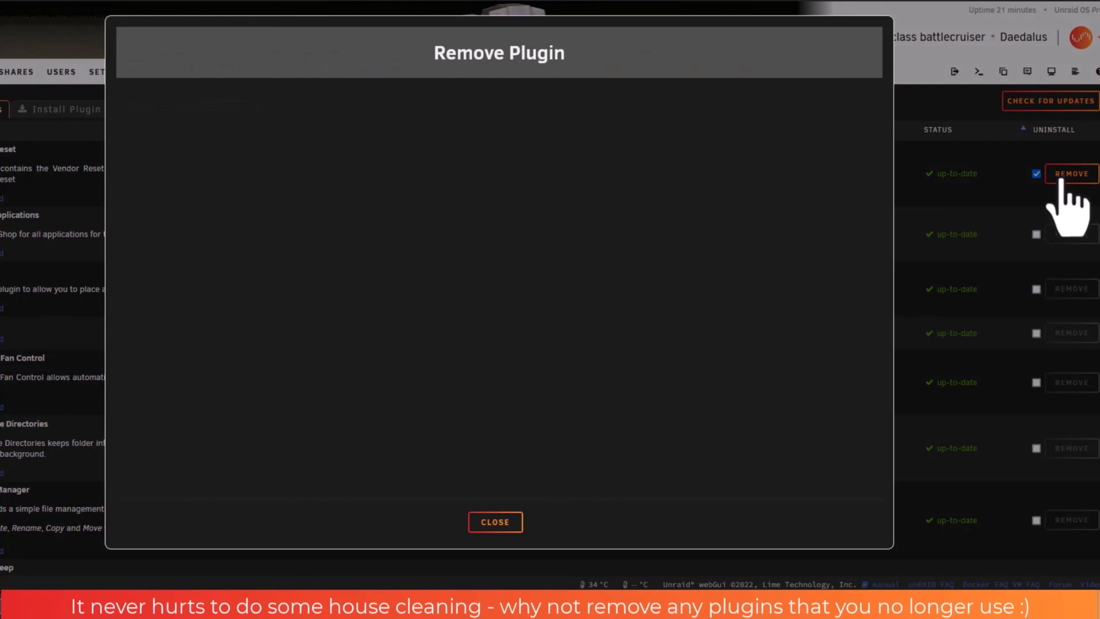
pyautogui.click(502, 520)
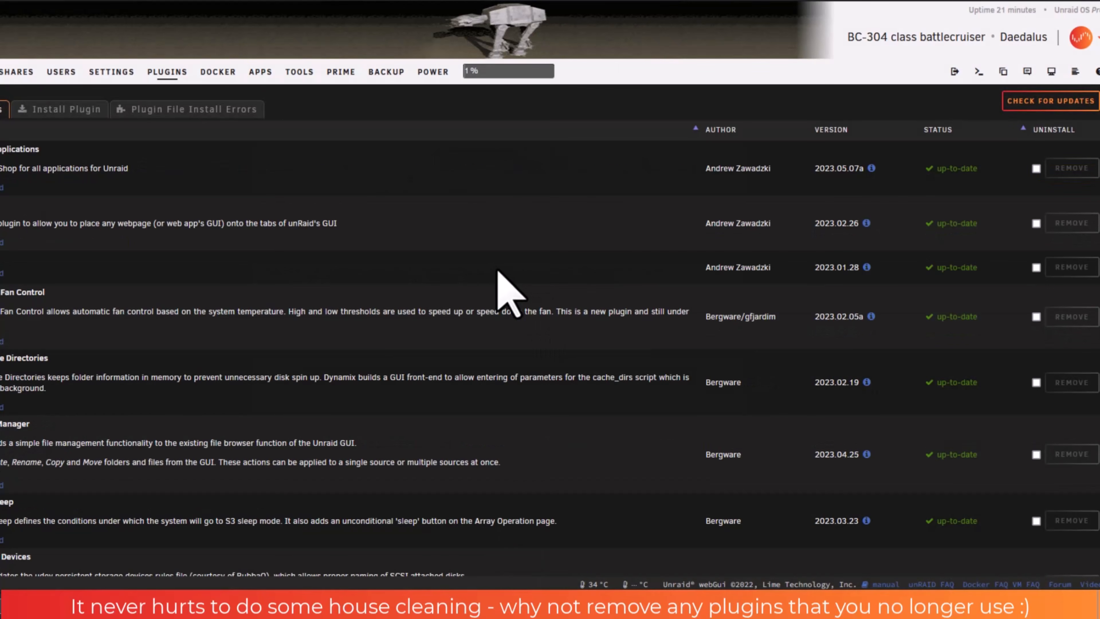
# - Remove the Wake On Lan support plugin and dismiss the removal dialog
pyautogui.scroll(-10, 504, 278)
pyautogui.scroll(-7, 503, 278)
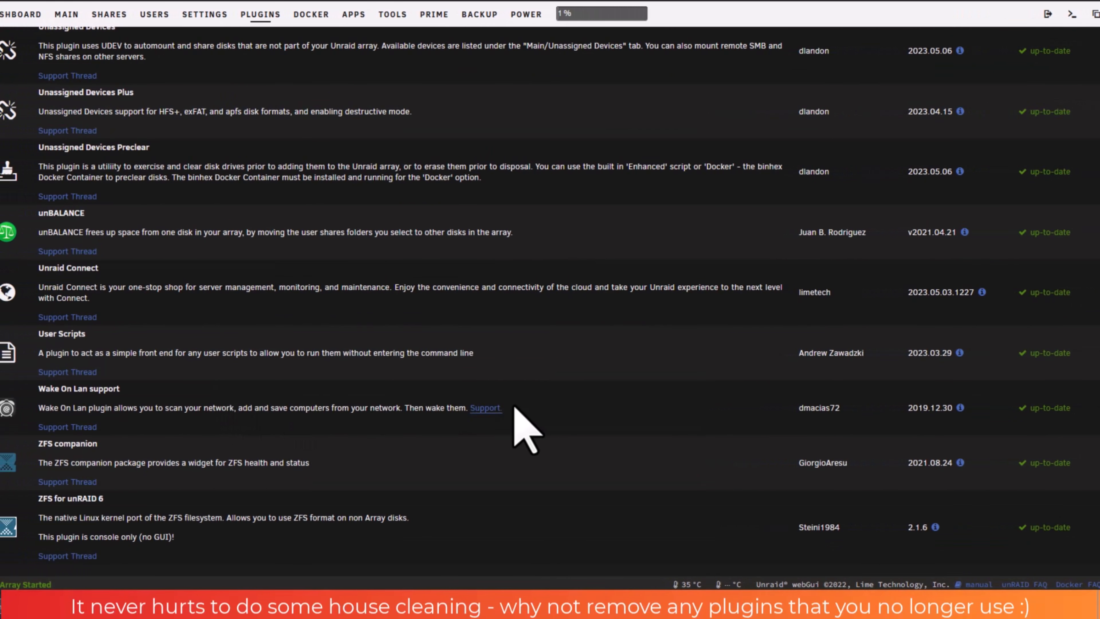
pyautogui.click(1036, 407)
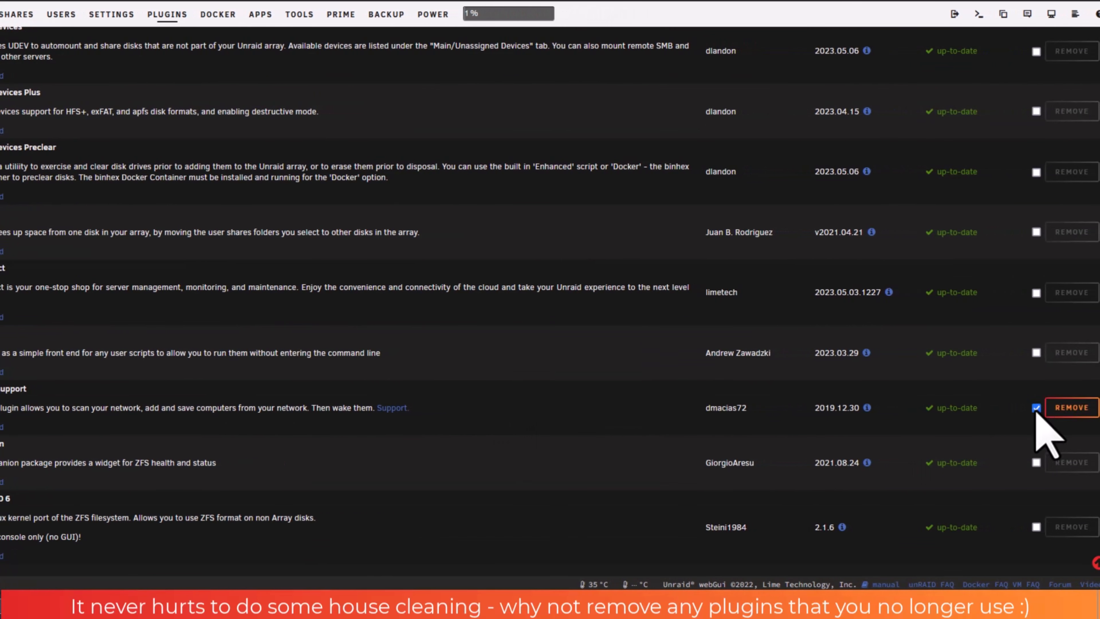
pyautogui.click(1062, 416)
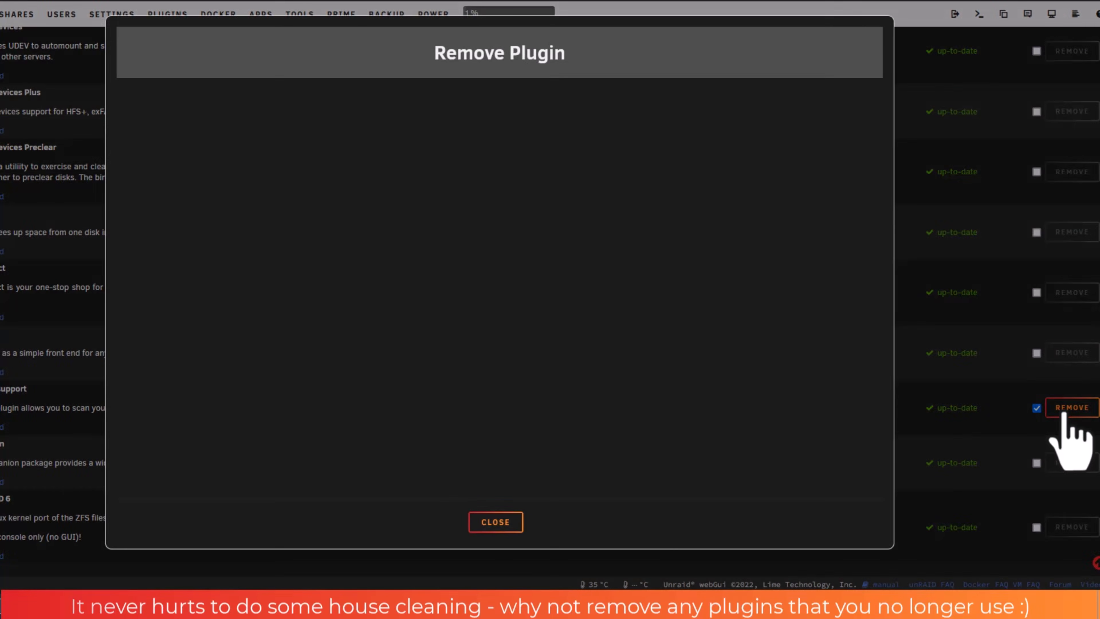
pyautogui.click(576, 453)
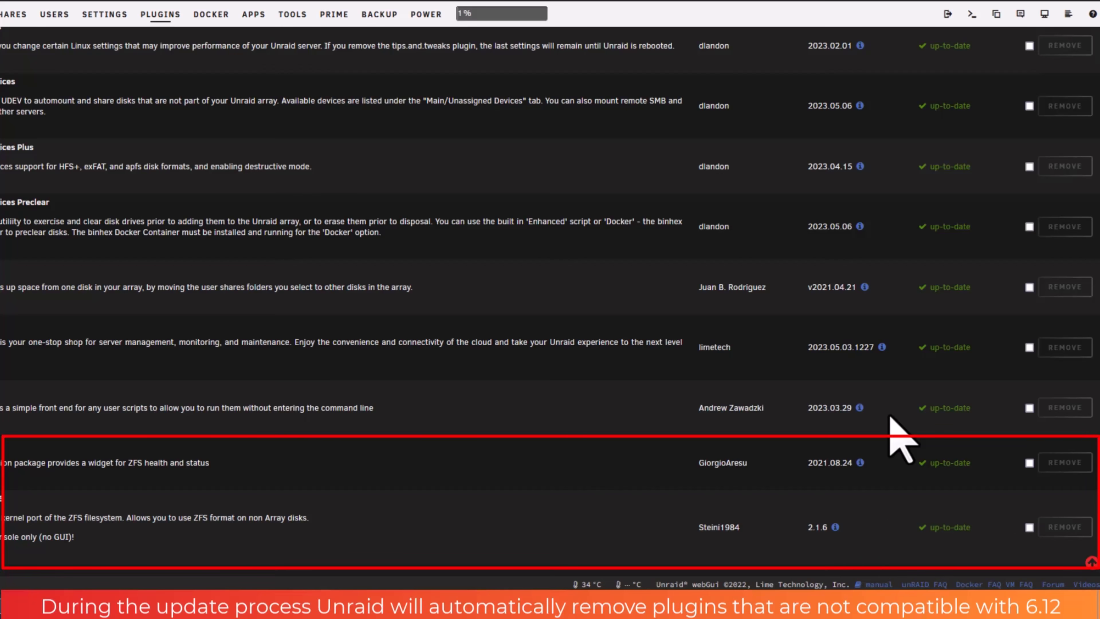
# - Create a backup of the Flash boot device from its device settings
pyautogui.scroll(10, 890, 417)
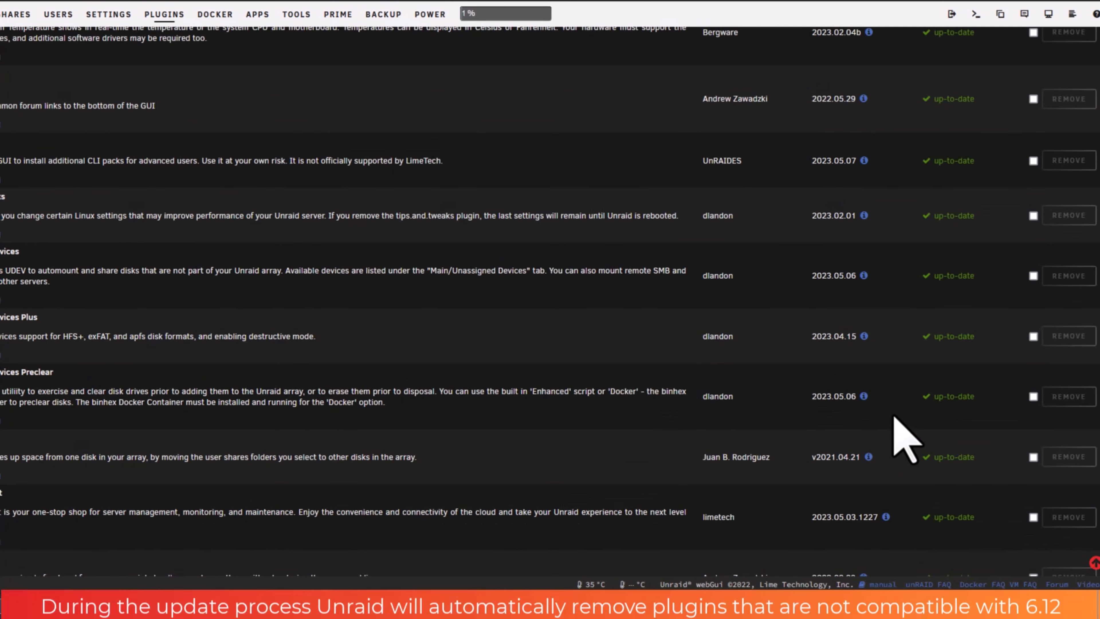
pyautogui.scroll(5, 946, 417)
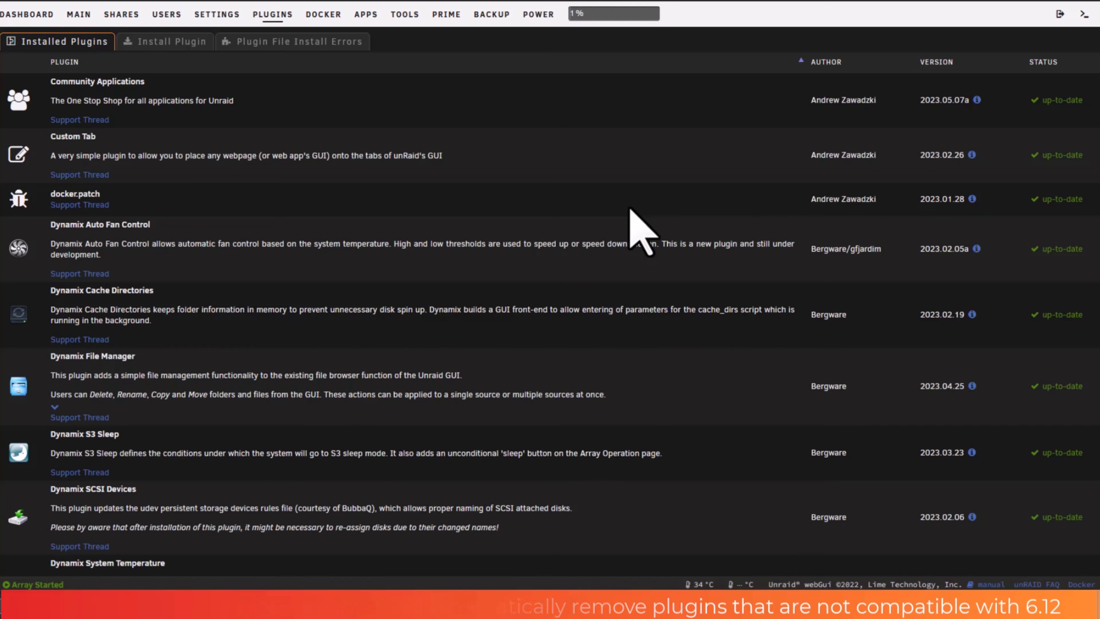
pyautogui.scroll(2, 641, 229)
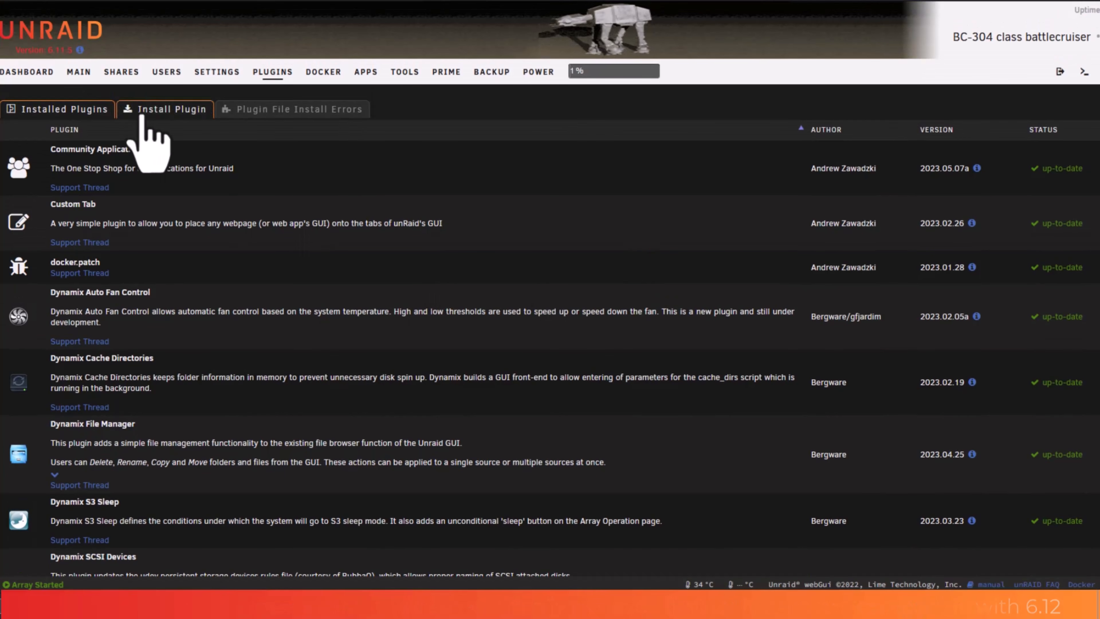
pyautogui.click(79, 73)
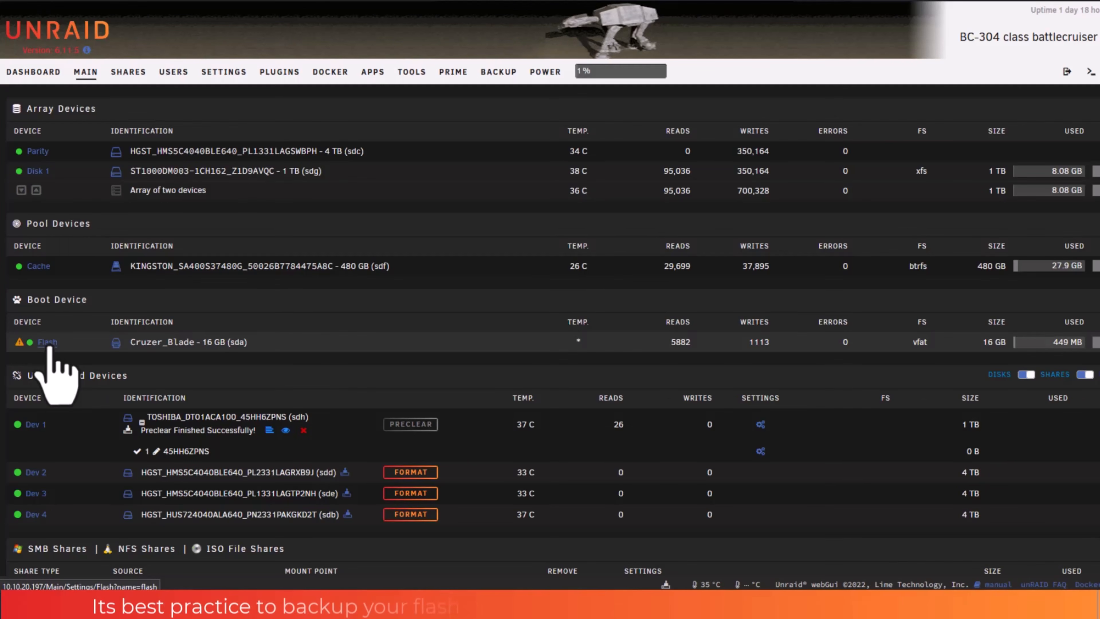
pyautogui.click(48, 342)
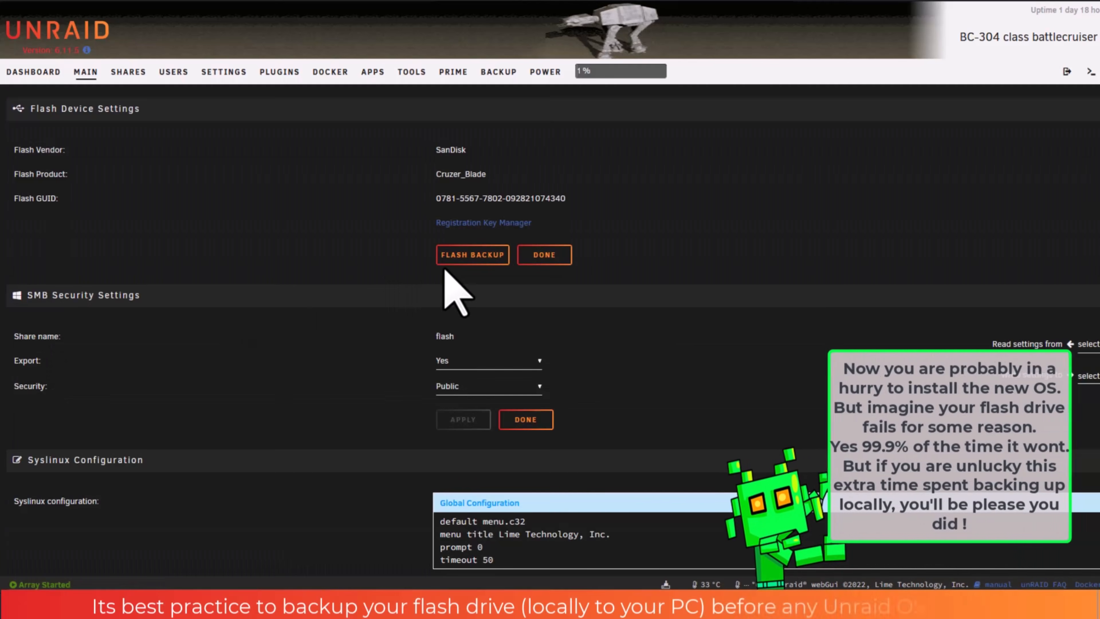
pyautogui.click(460, 260)
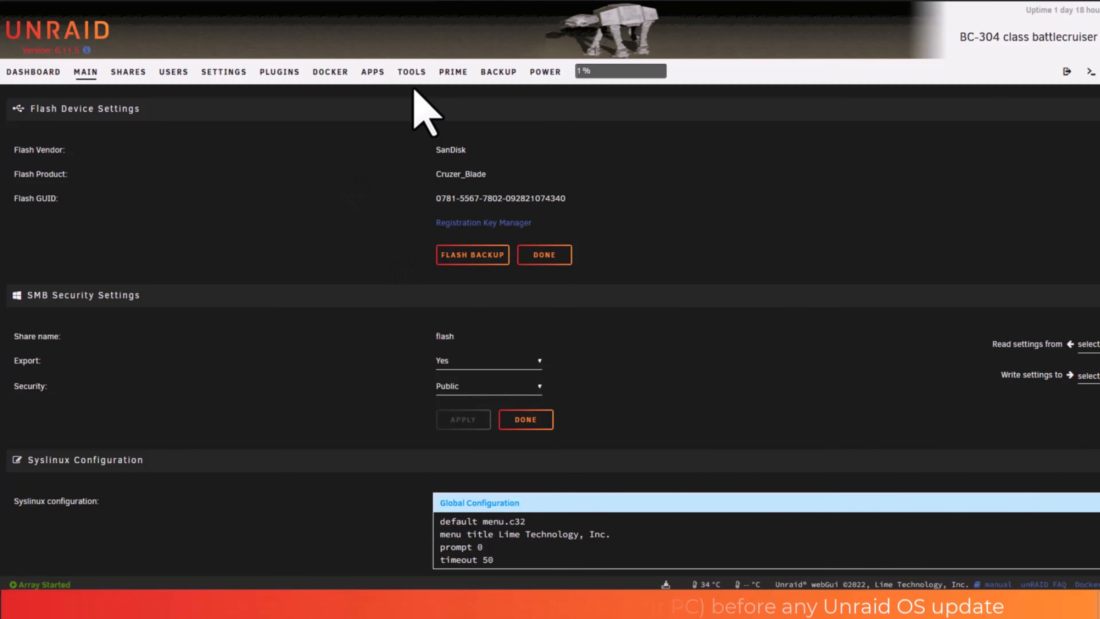
# - Switch the Unraid OS update branch to Next and install version 6.12.0-rc5
pyautogui.click(412, 76)
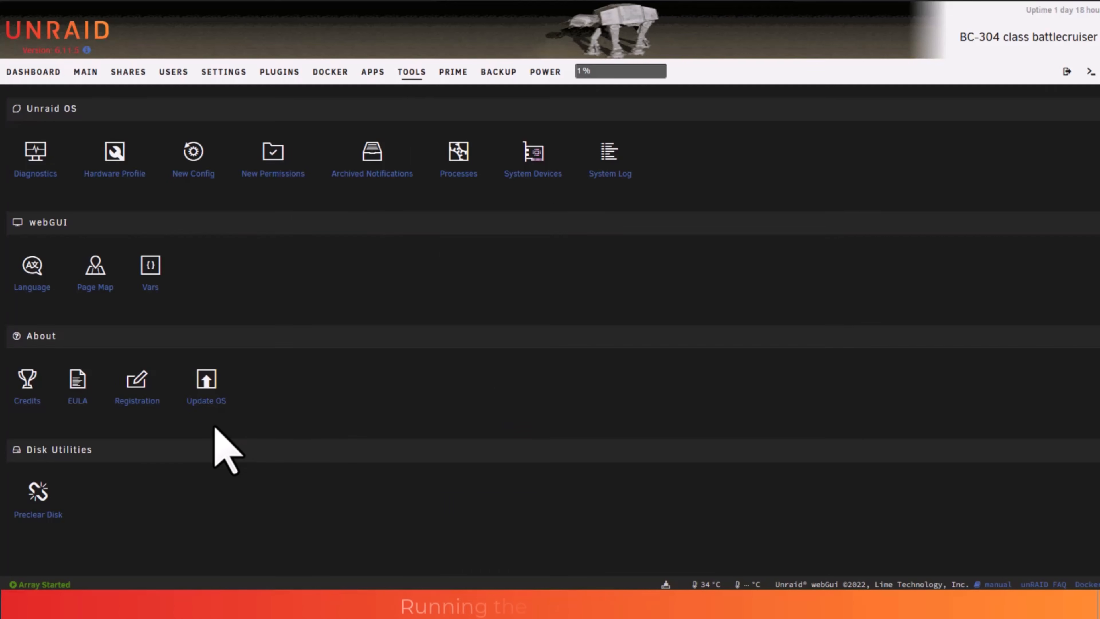
pyautogui.click(203, 401)
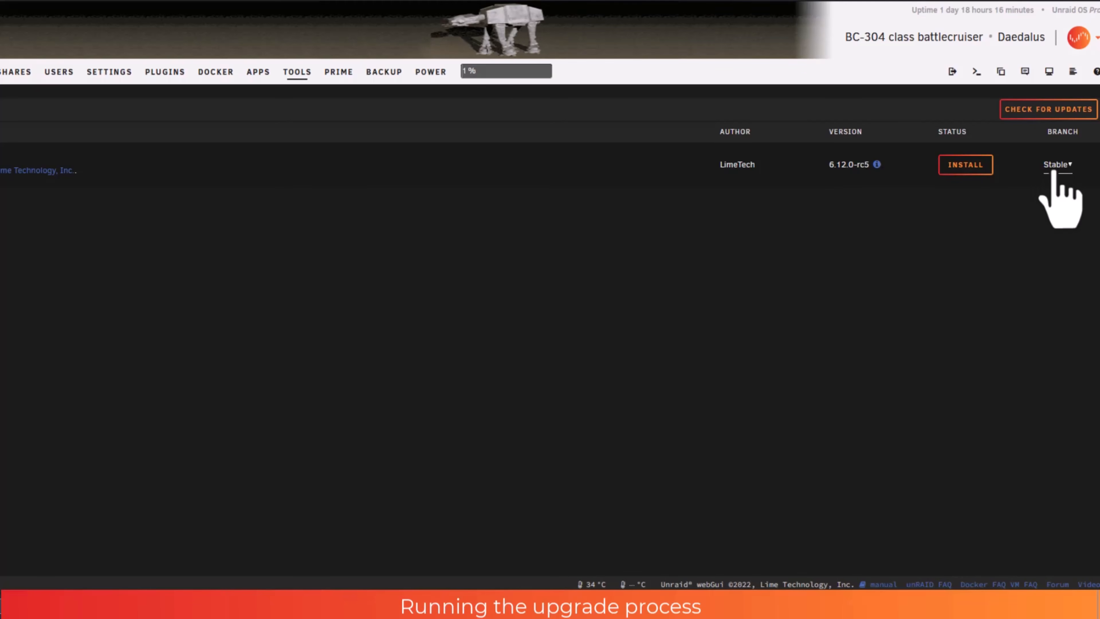
pyautogui.click(1052, 201)
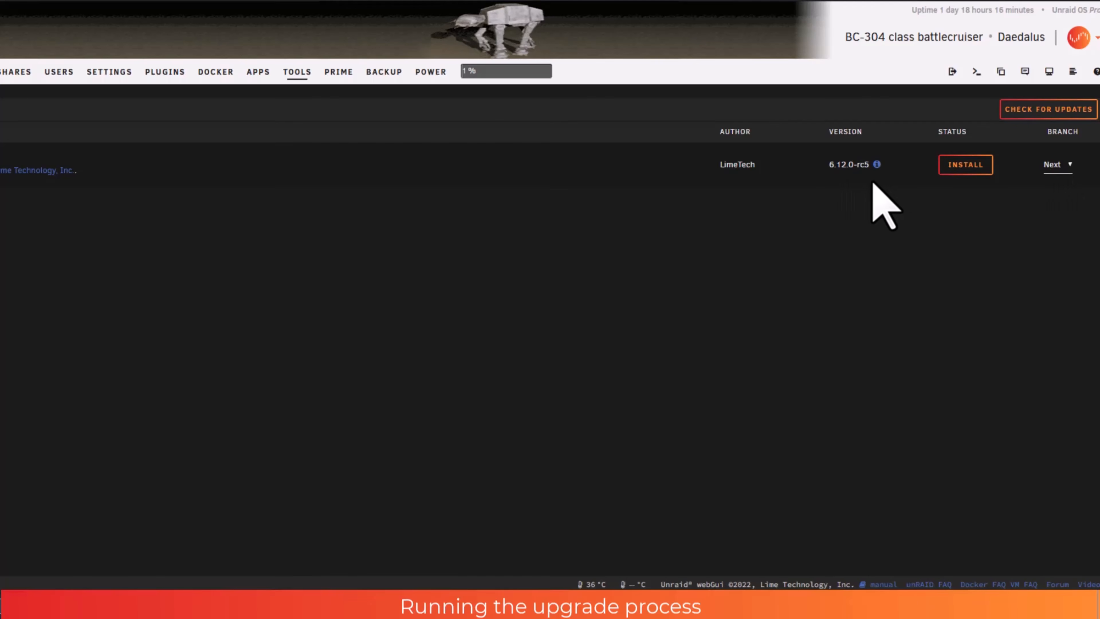
pyautogui.click(955, 171)
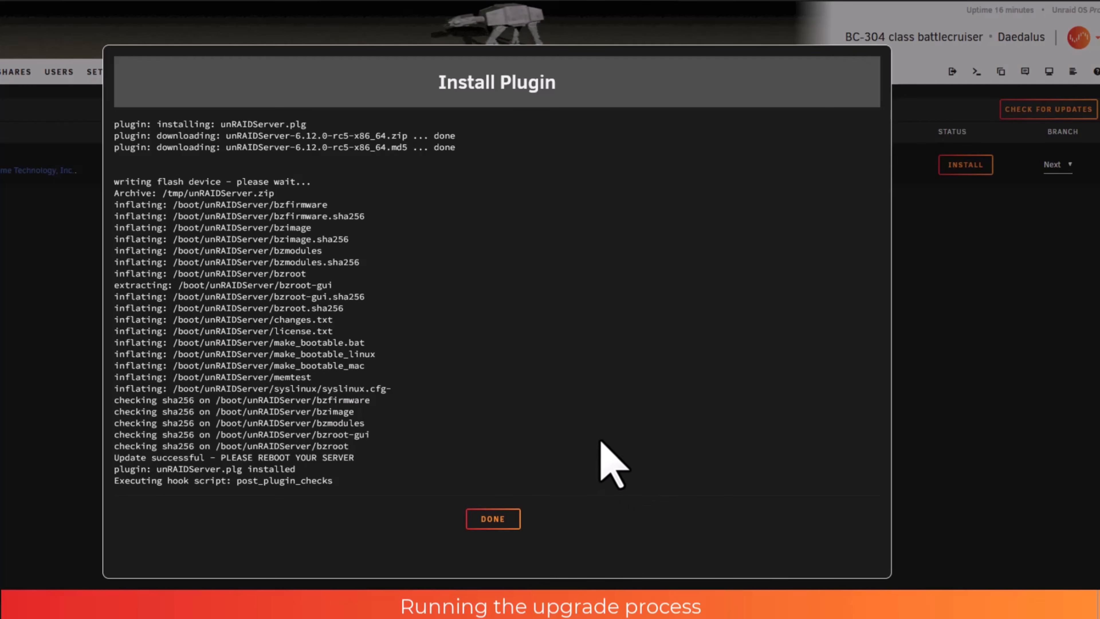
pyautogui.click(513, 520)
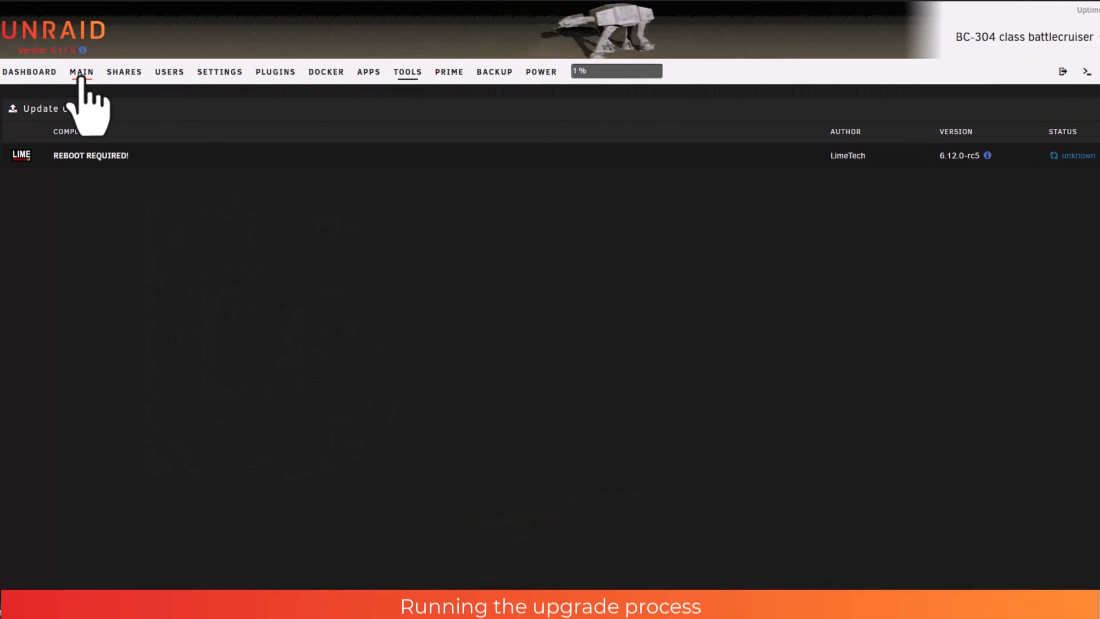
# - Review the array devices and the dashboard, and try to reposition a dashboard tile
pyautogui.click(81, 77)
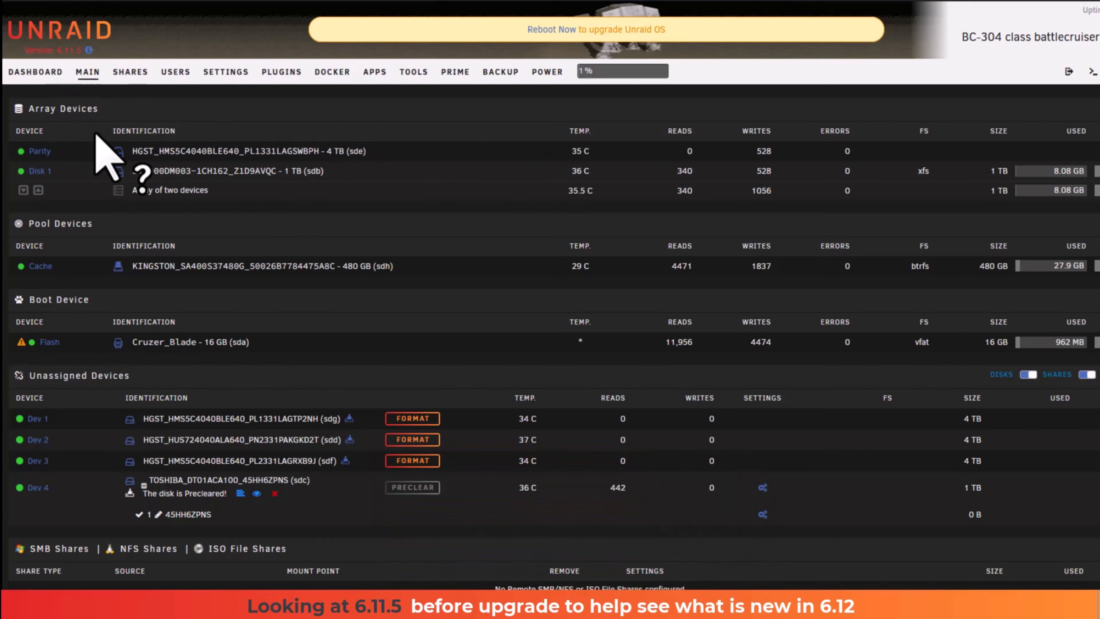
pyautogui.click(36, 75)
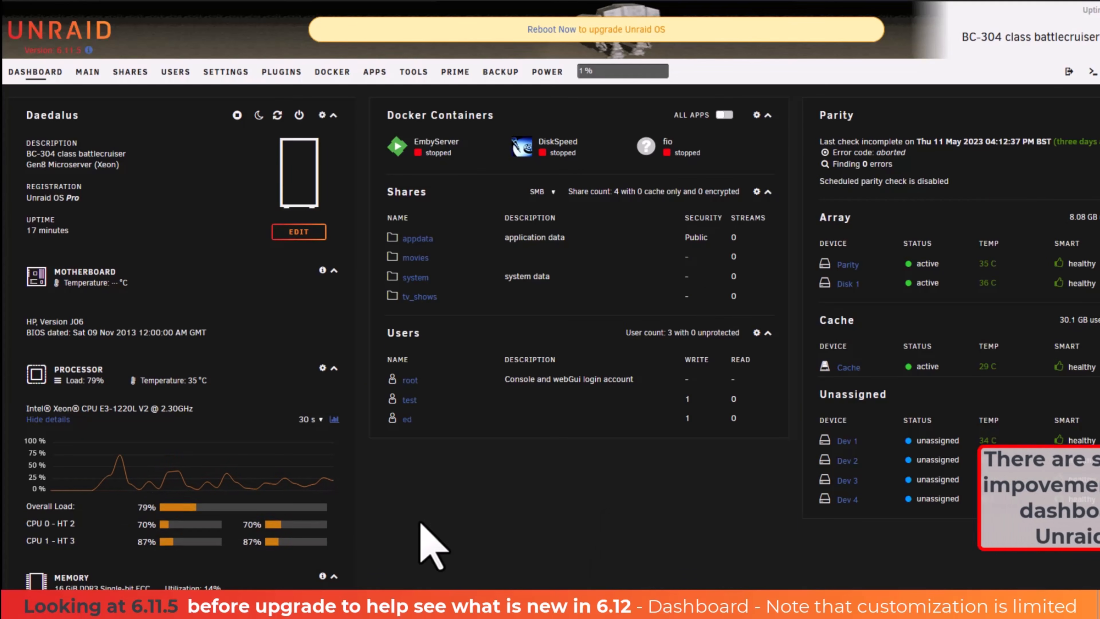
pyautogui.scroll(-5, 423, 543)
pyautogui.moveTo(270, 418); pyautogui.dragTo(219, 195)
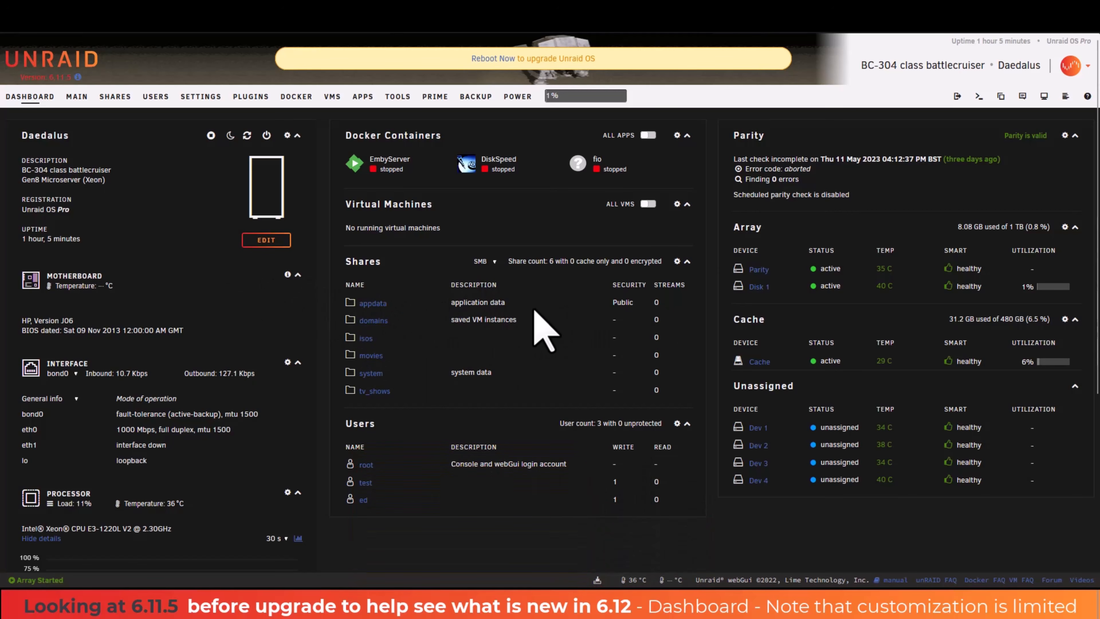
# - Examine the cache settings of the appdata and data user shares in the shares list
pyautogui.click(115, 97)
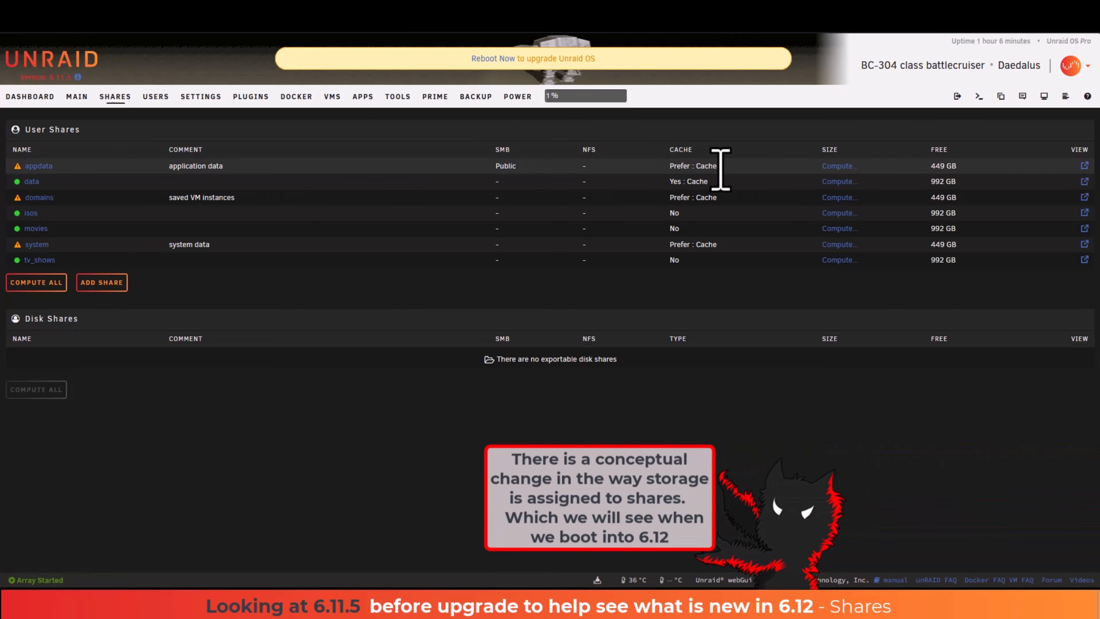
pyautogui.moveTo(719, 165); pyautogui.dragTo(665, 165)
pyautogui.click(711, 179)
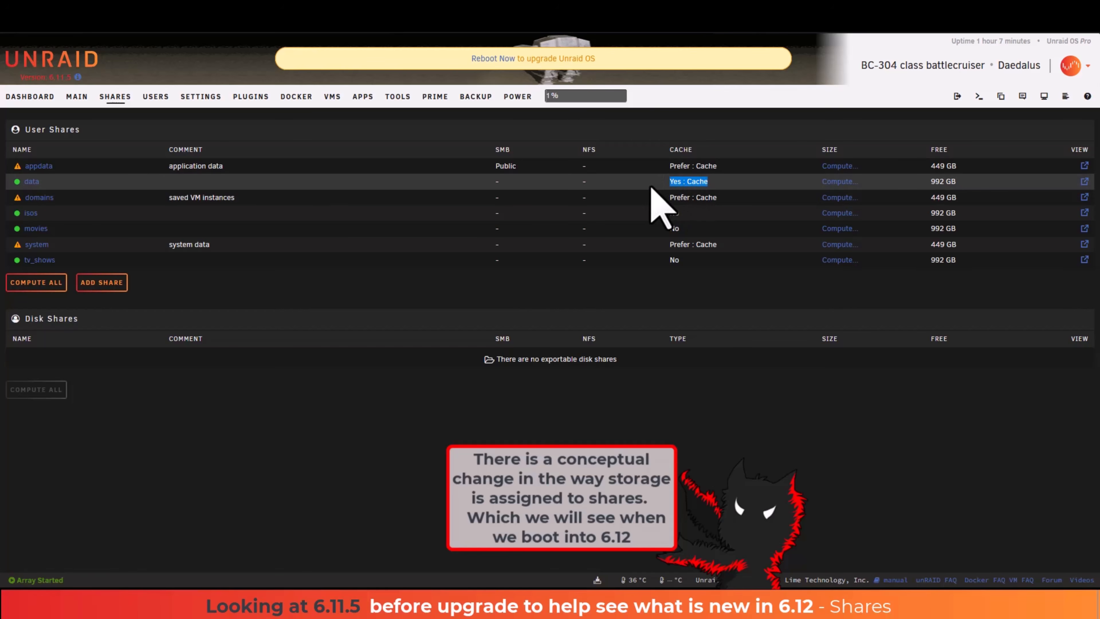
# - Open the data share's settings and examine the options and help text for using the cache pool
pyautogui.click(31, 182)
pyautogui.click(438, 213)
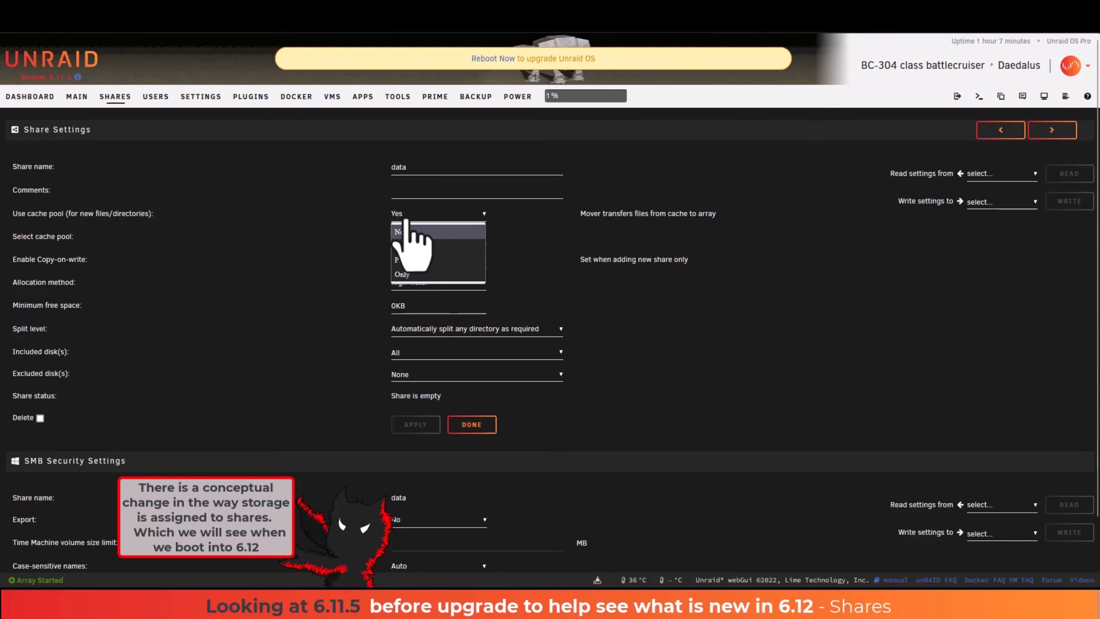
pyautogui.click(389, 212)
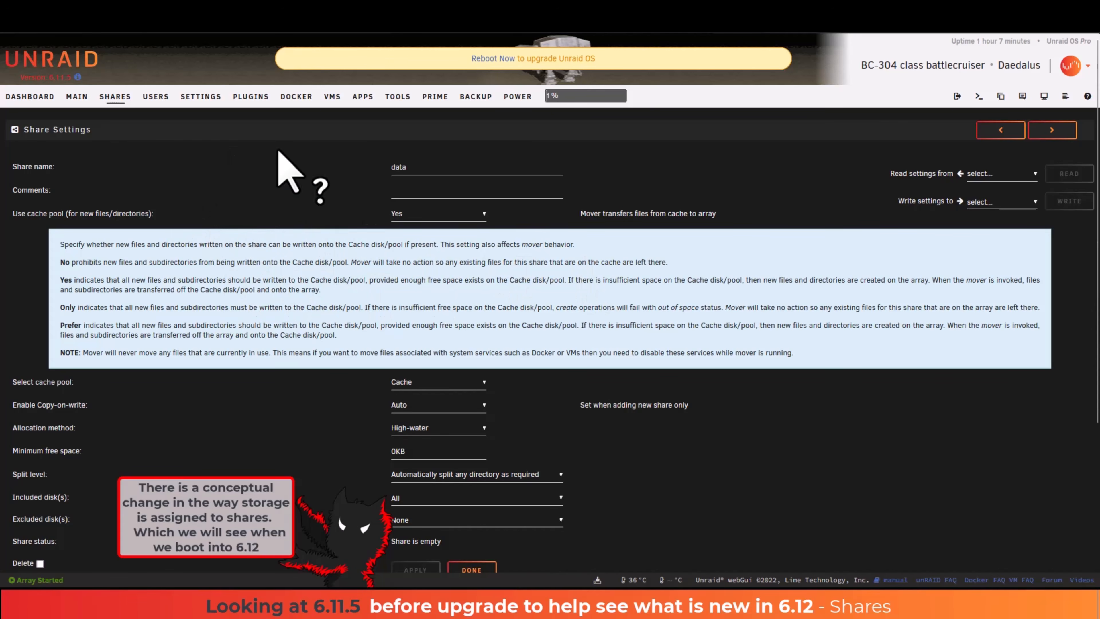
# - Browse the contents of the isos share and return to the list of user shares
pyautogui.click(115, 96)
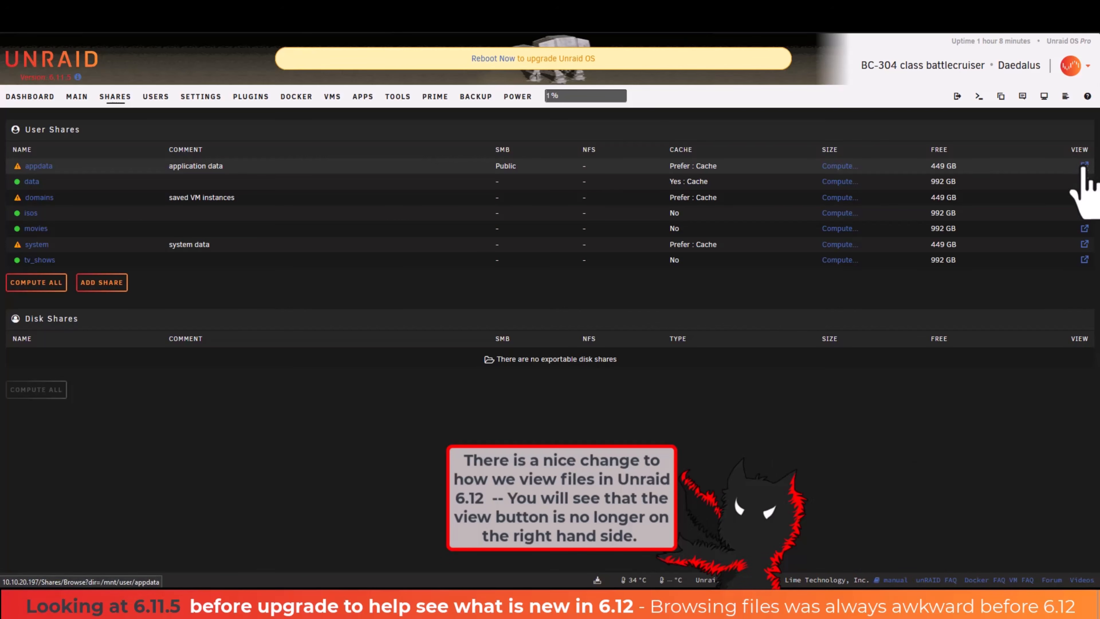
pyautogui.click(1085, 212)
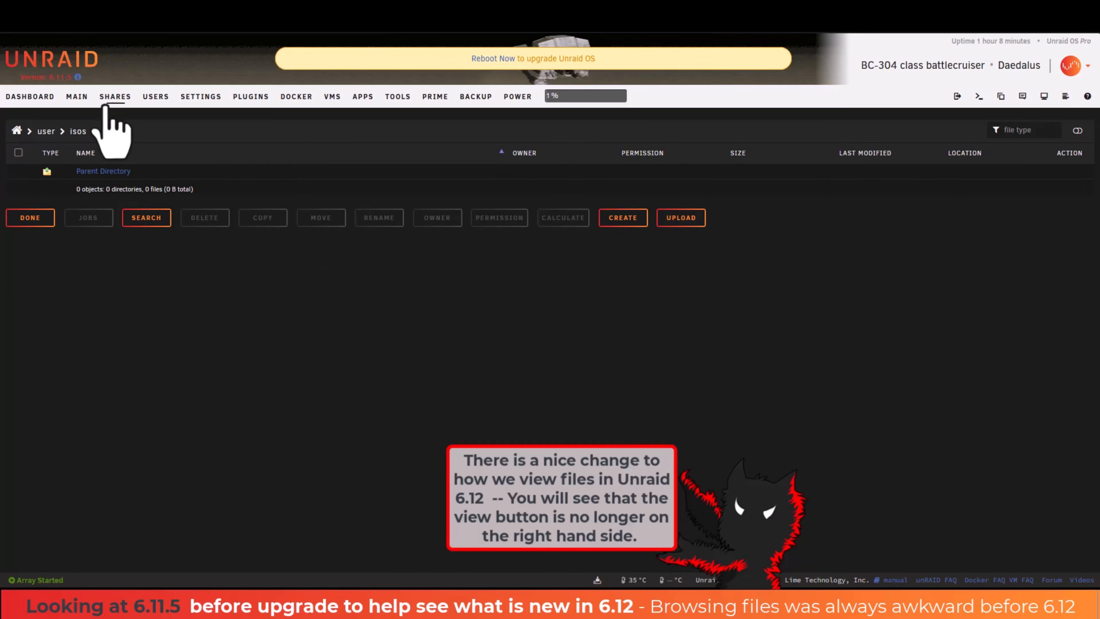
pyautogui.click(115, 97)
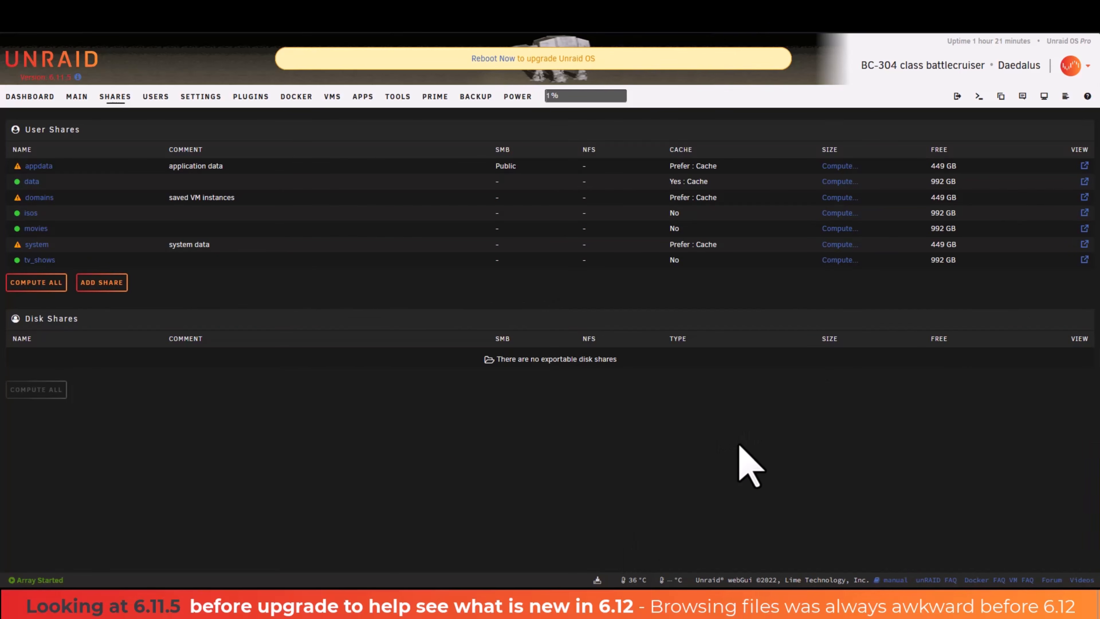
# - View the server's system information, and open the Docker settings to read the Docker version
pyautogui.click(1044, 100)
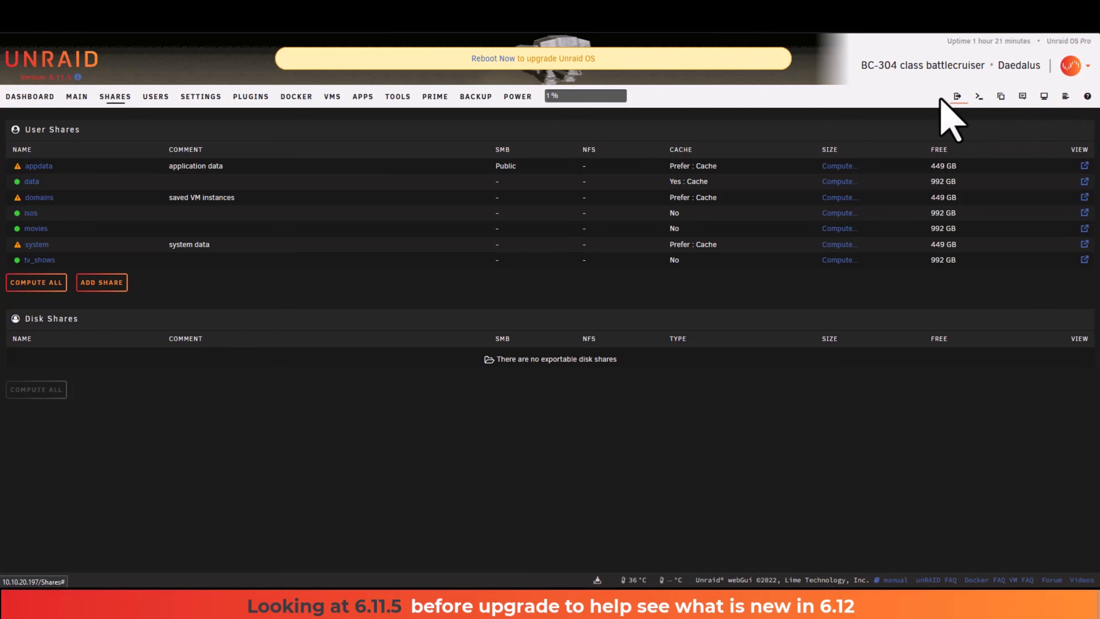
pyautogui.click(200, 100)
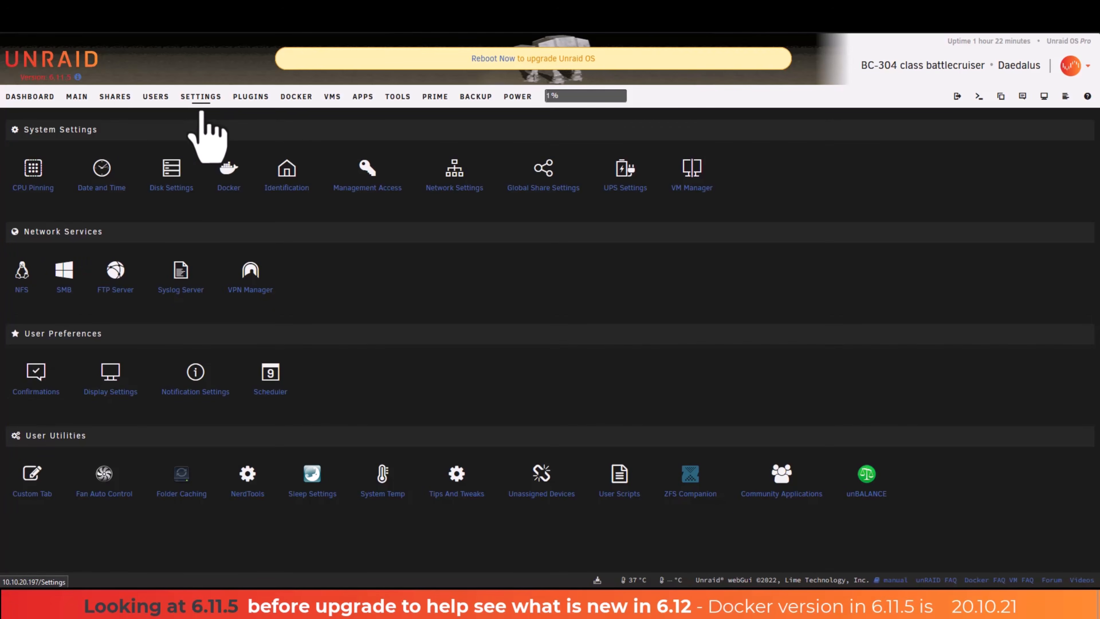
pyautogui.click(229, 186)
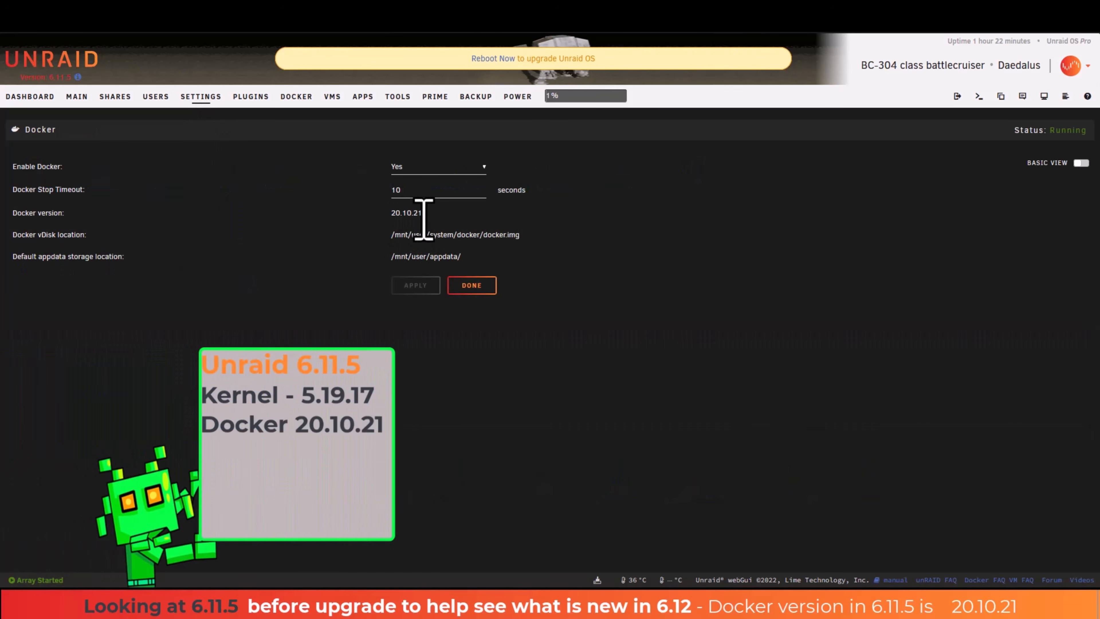
# - Open the VM Manager settings and read the Libvirt and QEMU versions
pyautogui.click(203, 97)
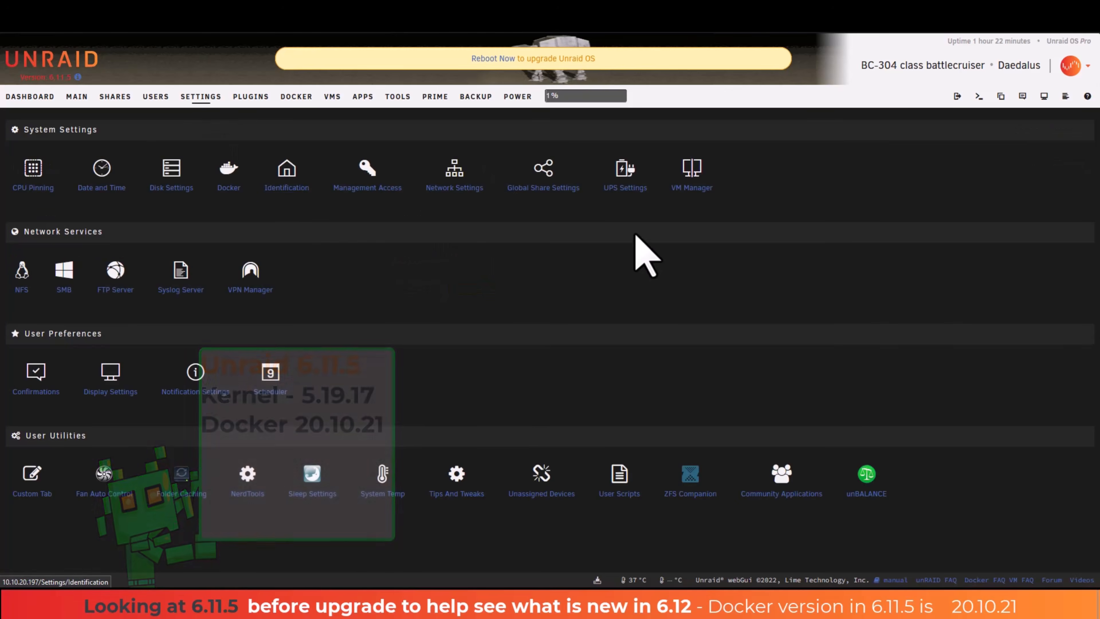
pyautogui.click(693, 190)
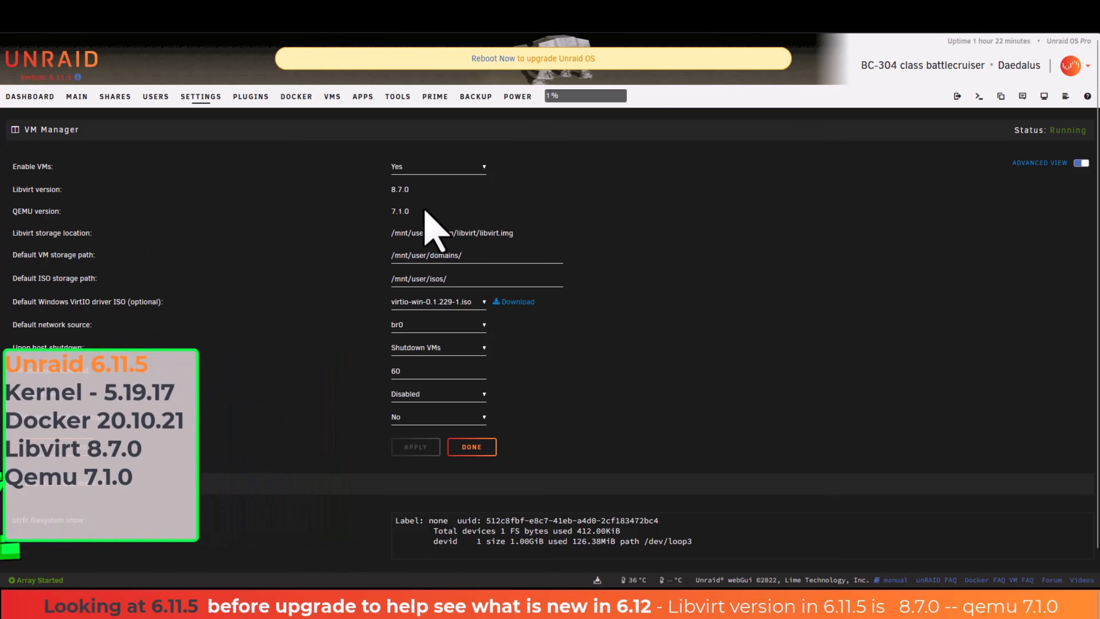
pyautogui.moveTo(412, 212); pyautogui.dragTo(269, 202)
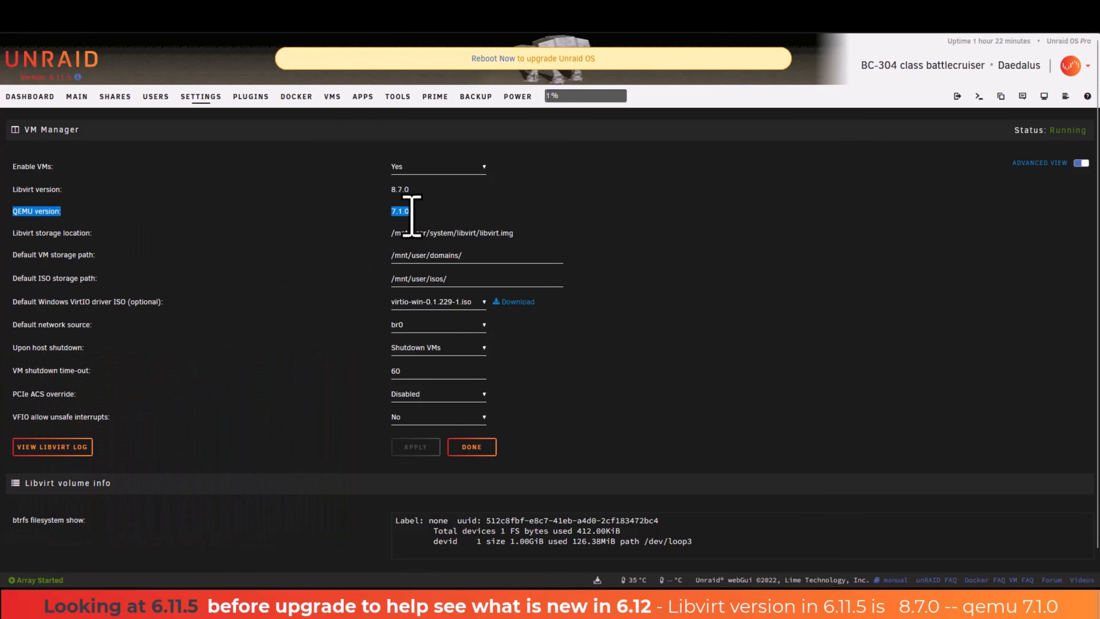
# - Open the form for a new Windows 10 virtual machine and examine the i440fx and Q35 machine types offered
pyautogui.click(333, 101)
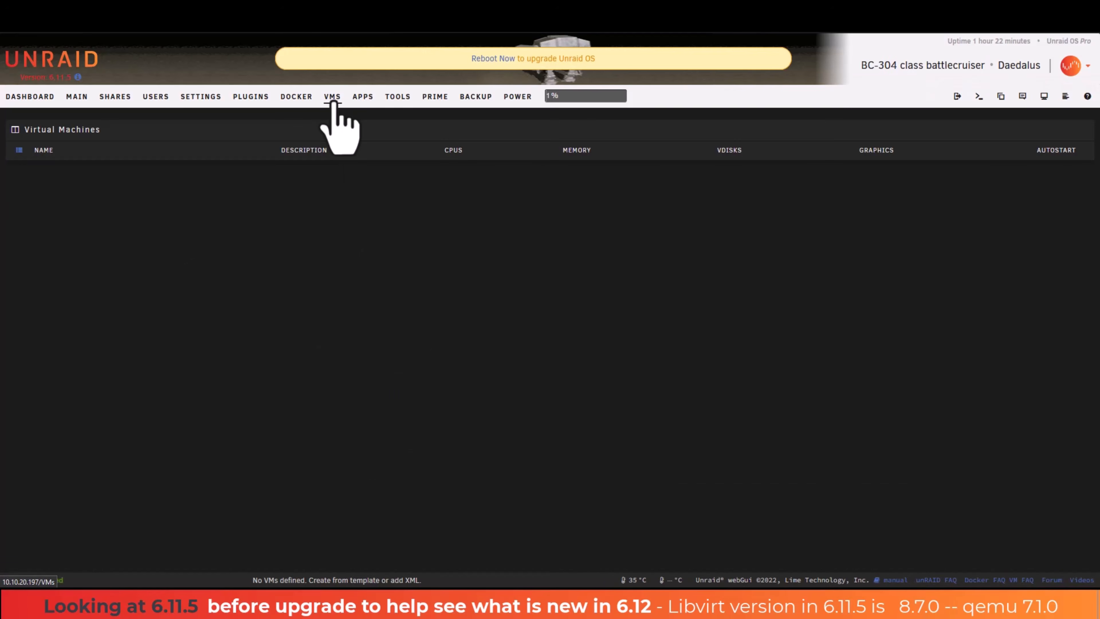
pyautogui.click(33, 203)
pyautogui.click(208, 299)
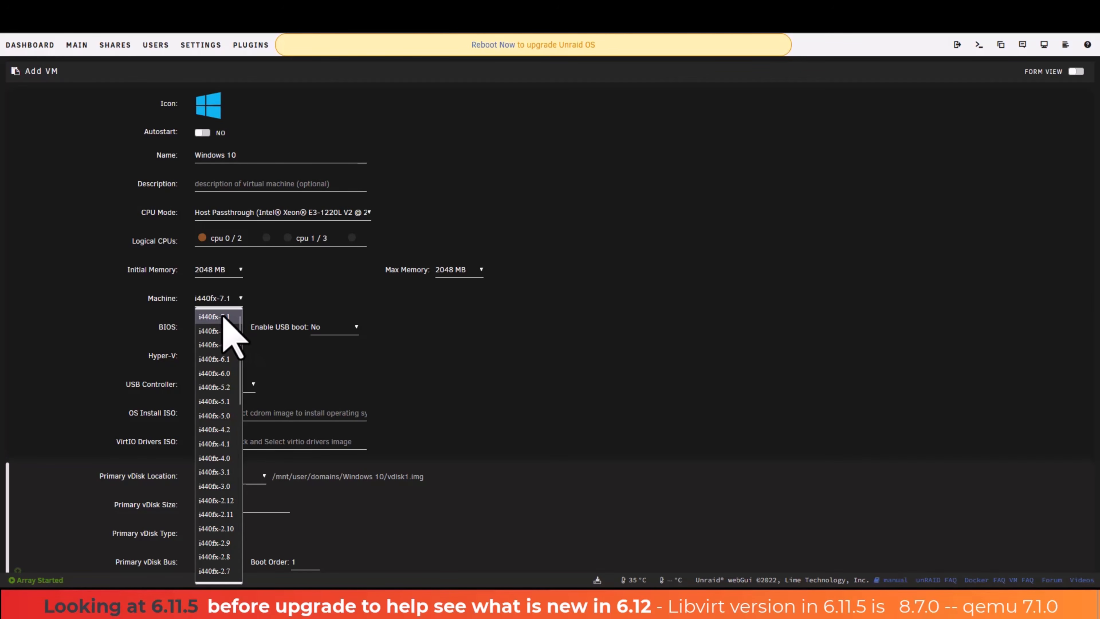
pyautogui.scroll(-10, 223, 317)
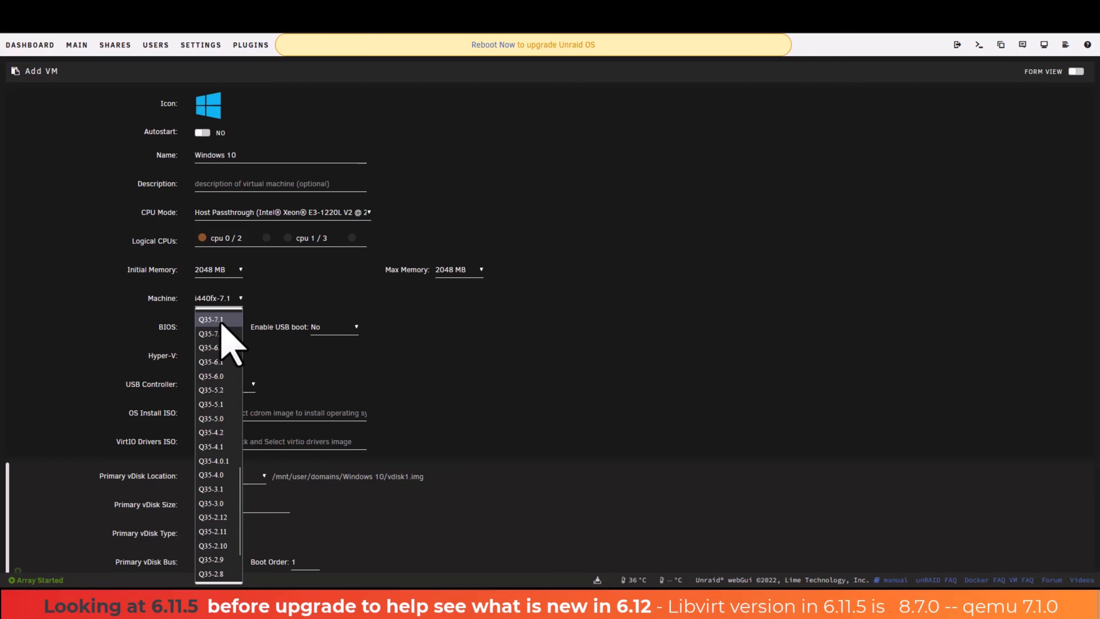
pyautogui.doubleClick(417, 316)
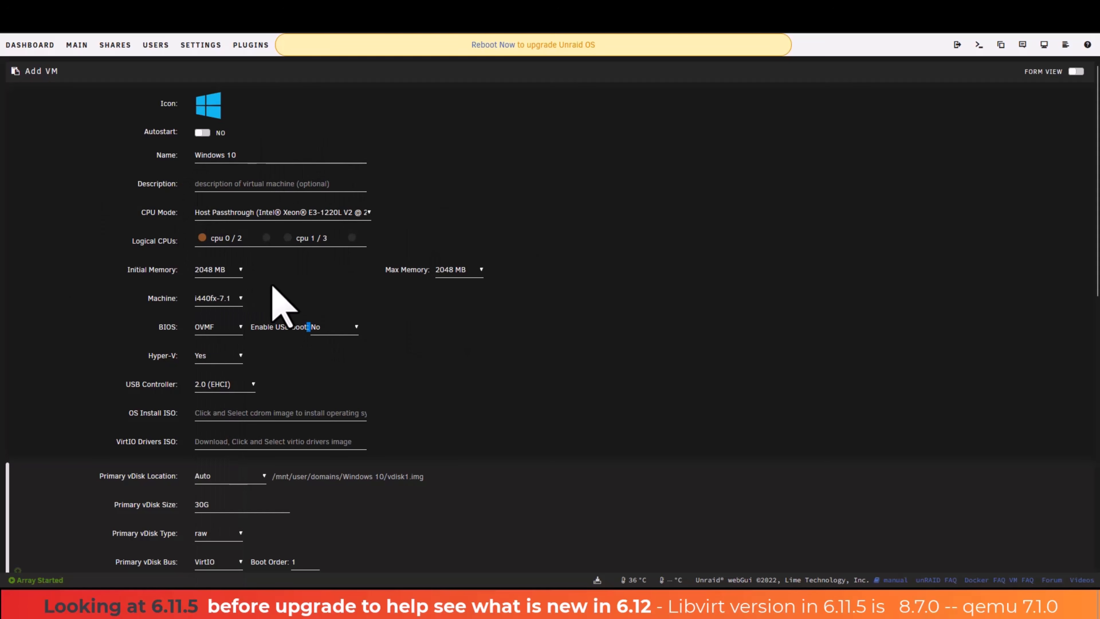
# - Examine the network model options available in the new Windows 10 virtual machine's form
pyautogui.scroll(-10, 272, 287)
pyautogui.scroll(-3, 271, 286)
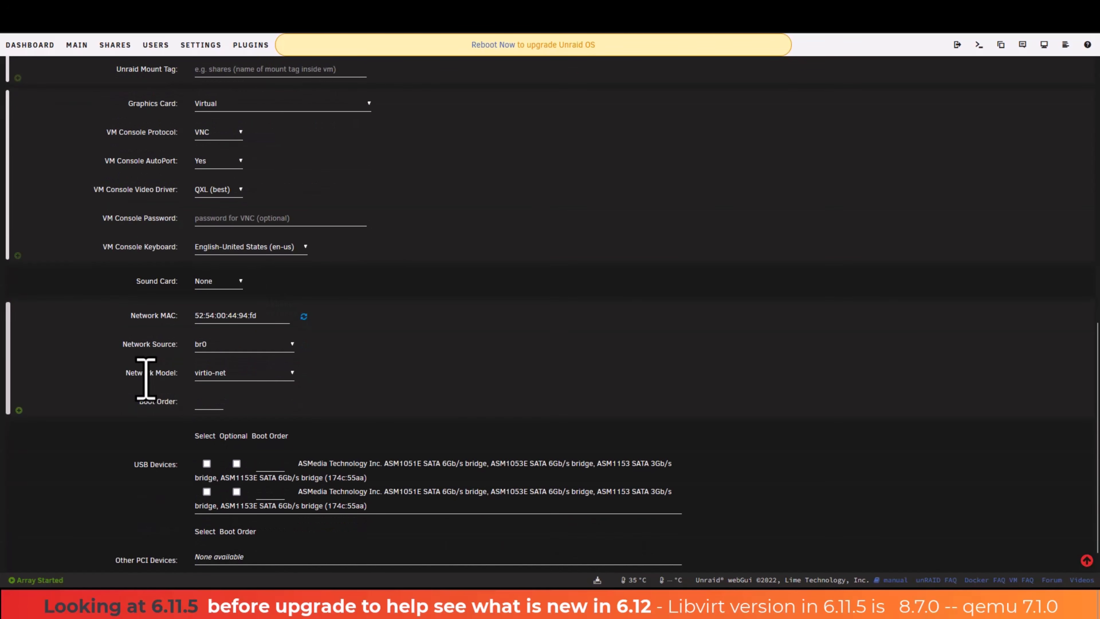
pyautogui.click(246, 377)
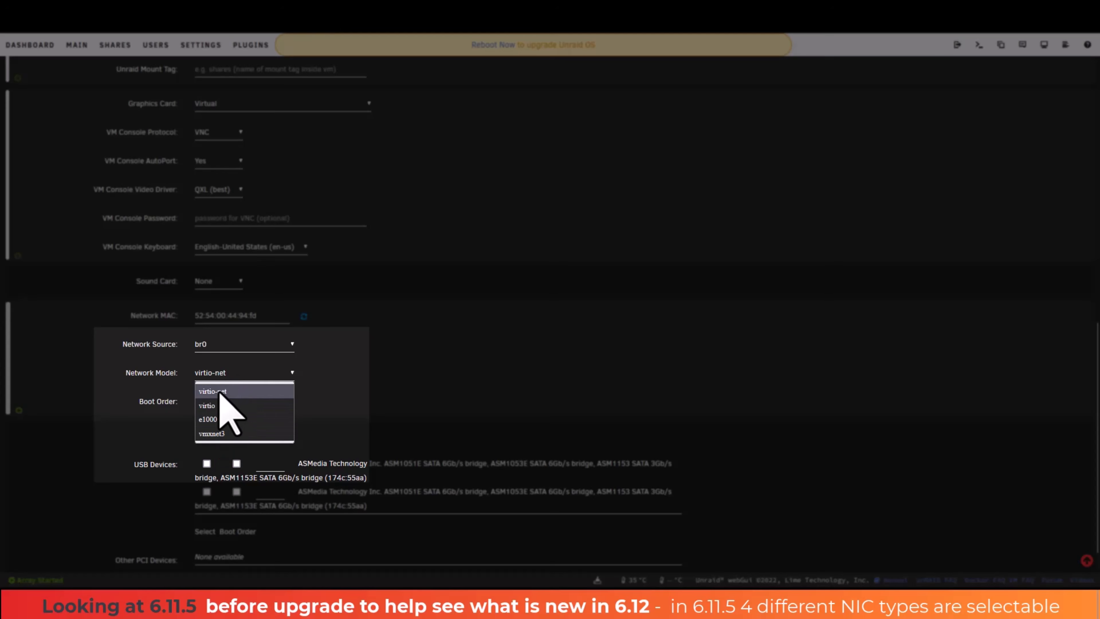
pyautogui.scroll(12, 371, 370)
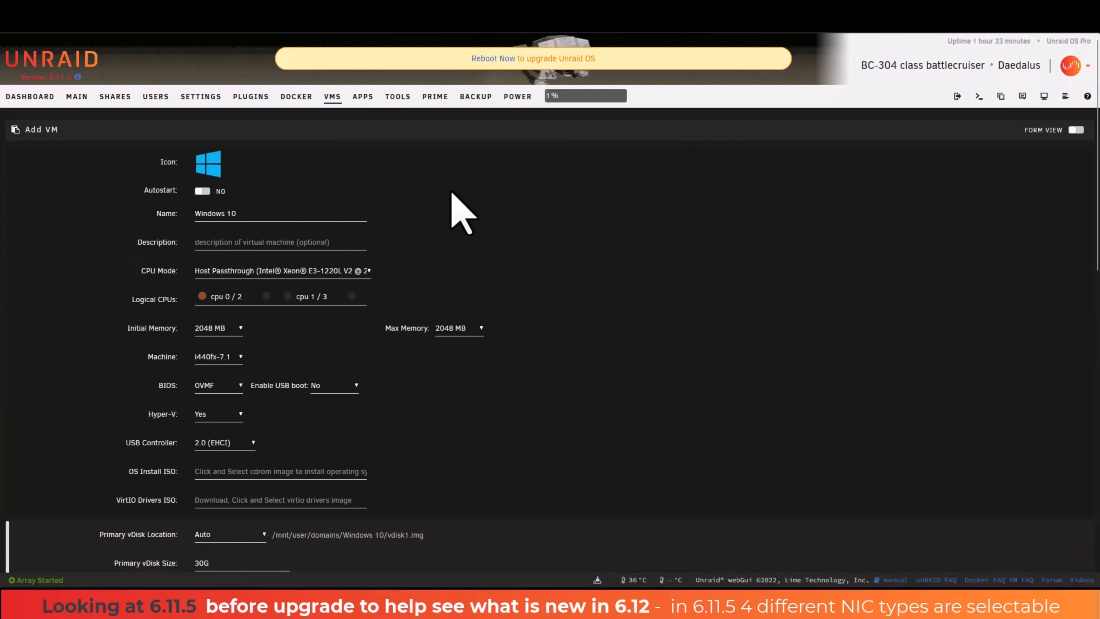
# - Reboot the server to apply the pending upgrade and log back in to the web interface
pyautogui.click(496, 59)
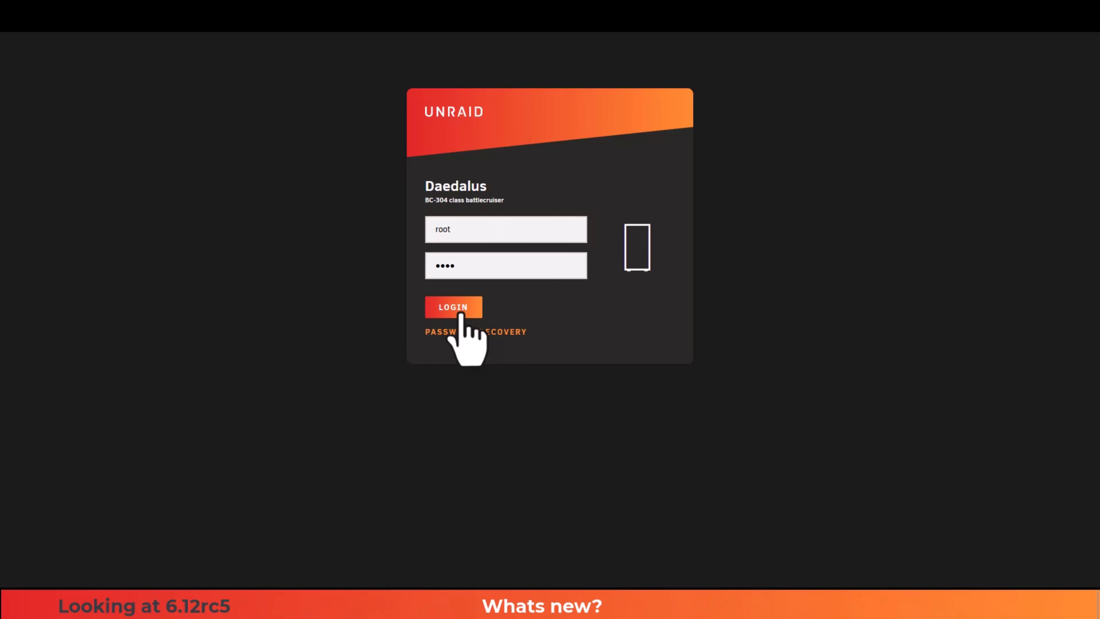
pyautogui.click(460, 311)
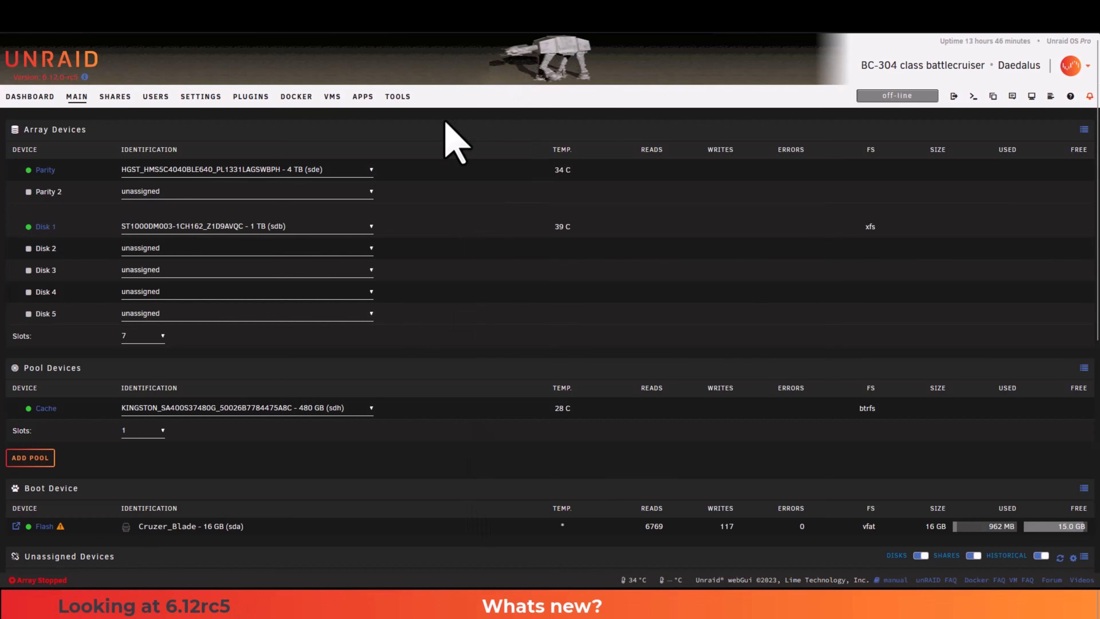
# - Start the array in normal mode to bring it online
pyautogui.scroll(-10, 431, 314)
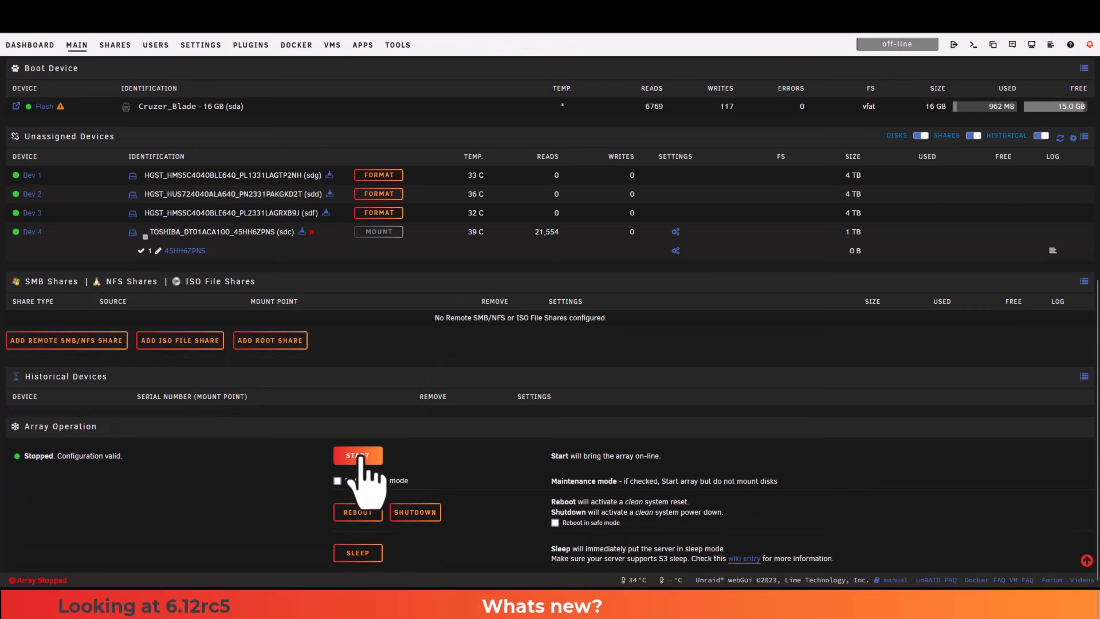
pyautogui.click(359, 456)
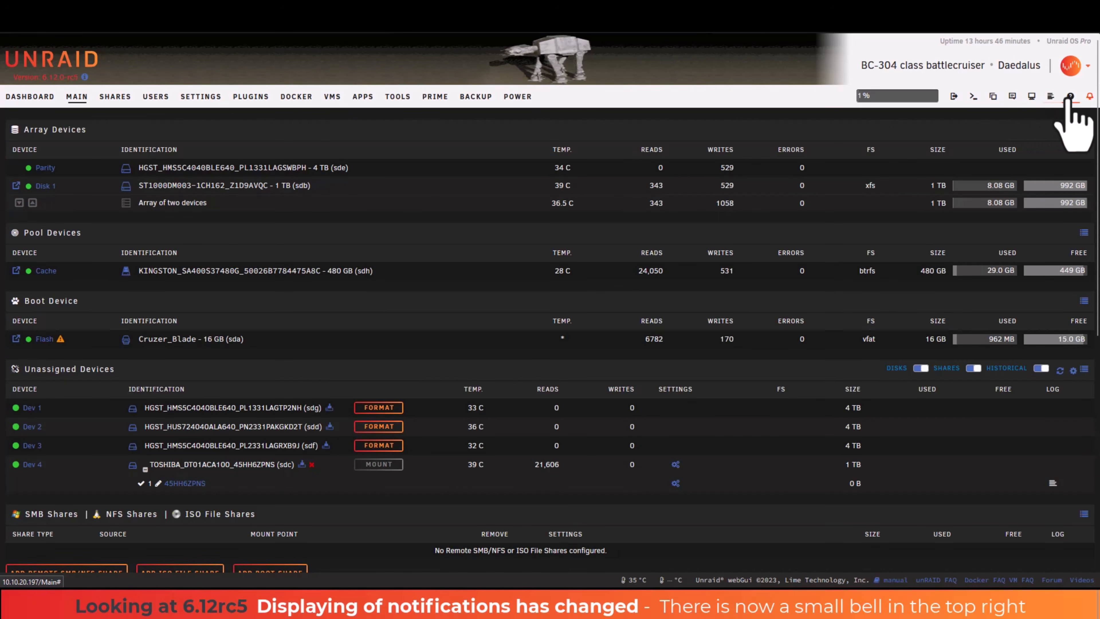
# - View the pending notices and alerts in the server's notifications
pyautogui.moveTo(1087, 103)
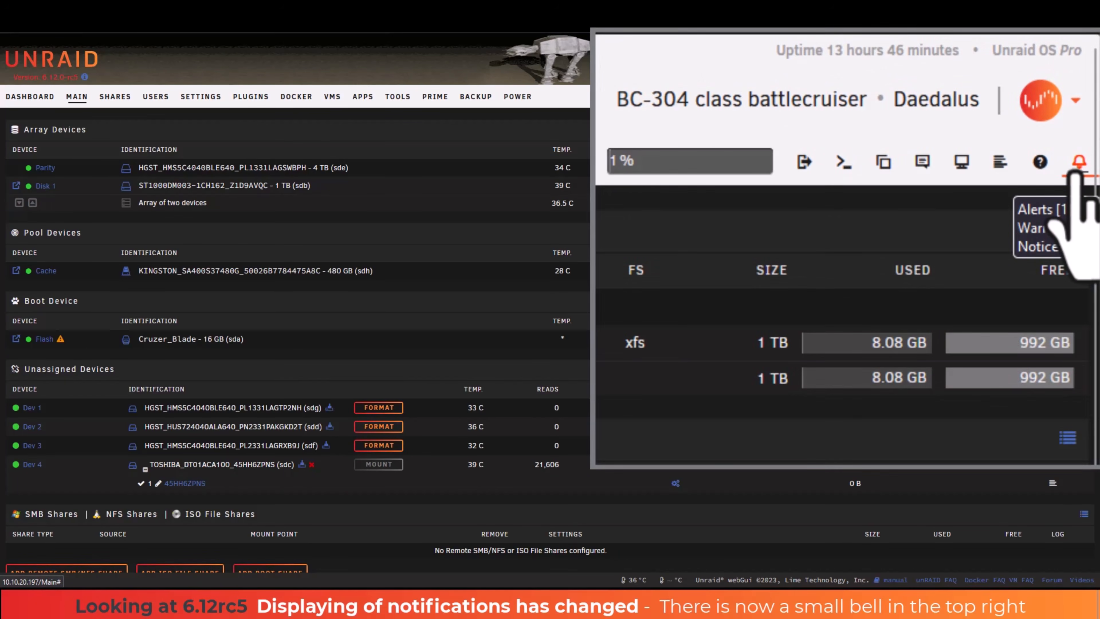
pyautogui.click(1075, 170)
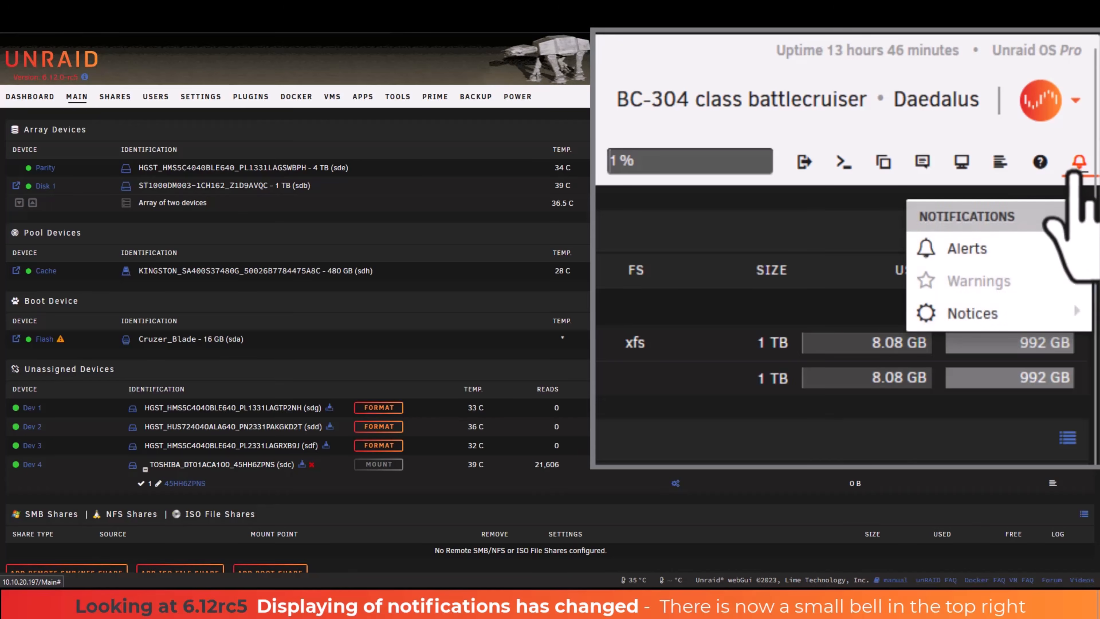
pyautogui.moveTo(975, 248)
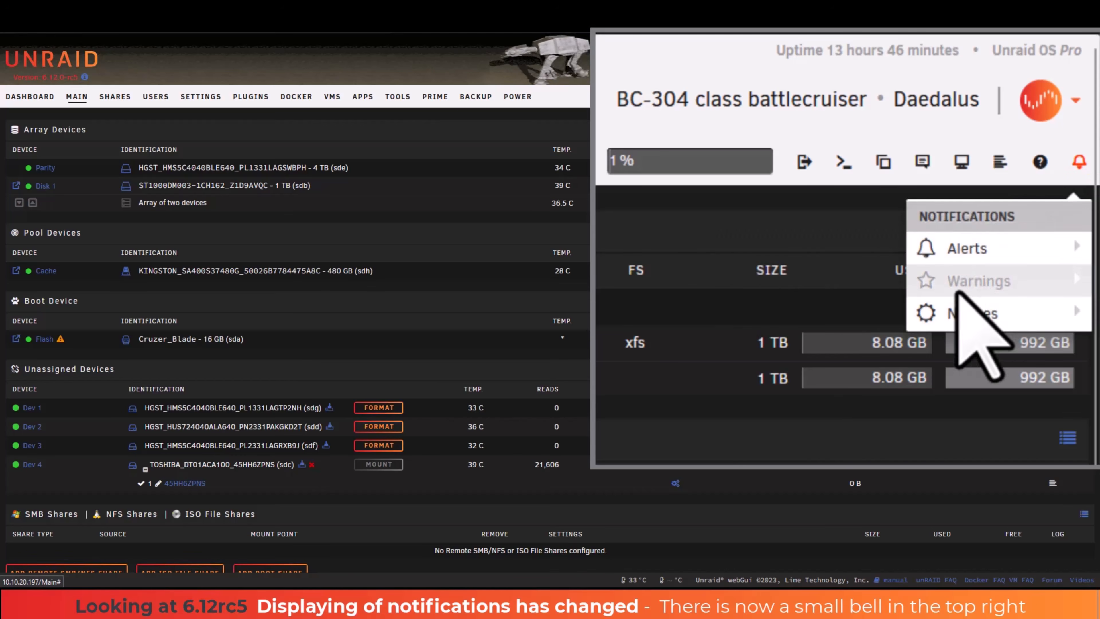
pyautogui.moveTo(953, 315)
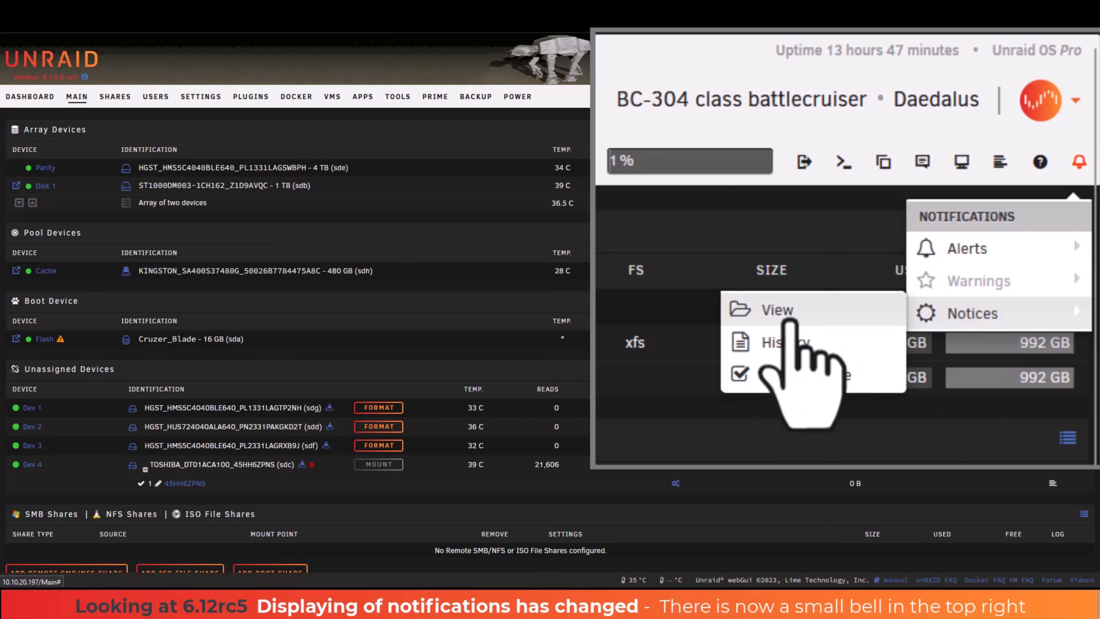
pyautogui.click(778, 313)
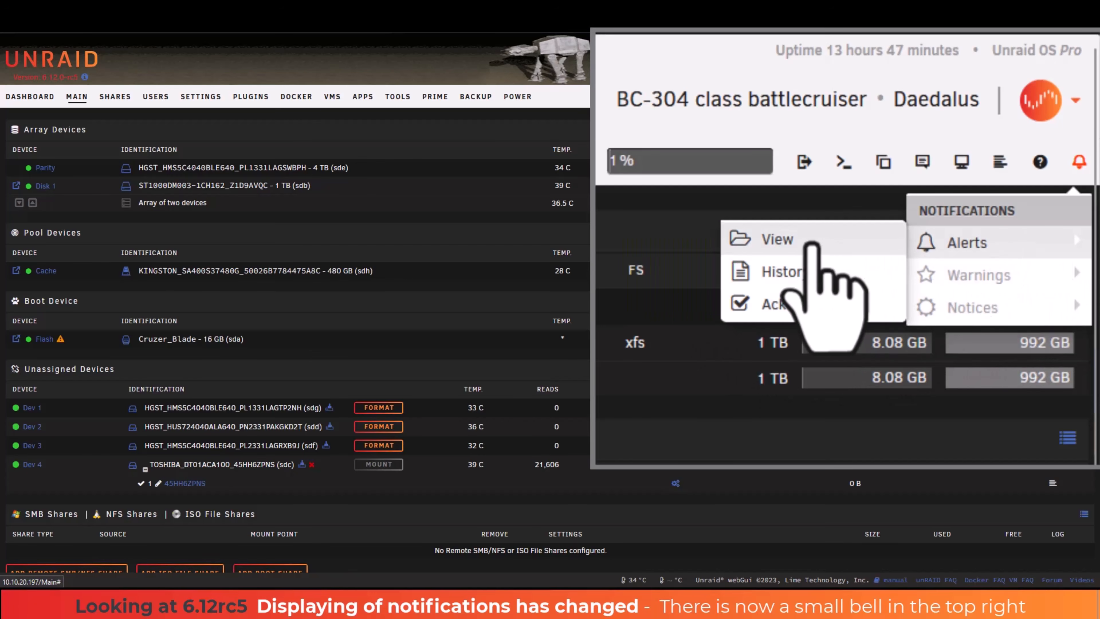
pyautogui.click(791, 241)
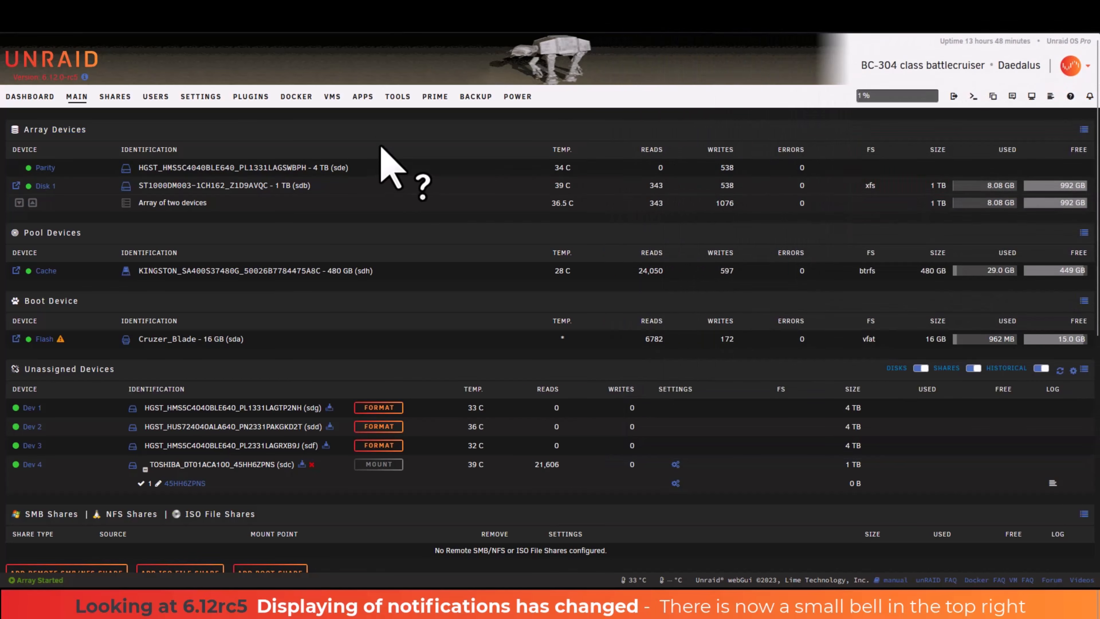
# - Update the NerdTools plugin and review the list of installed plugins
pyautogui.click(251, 96)
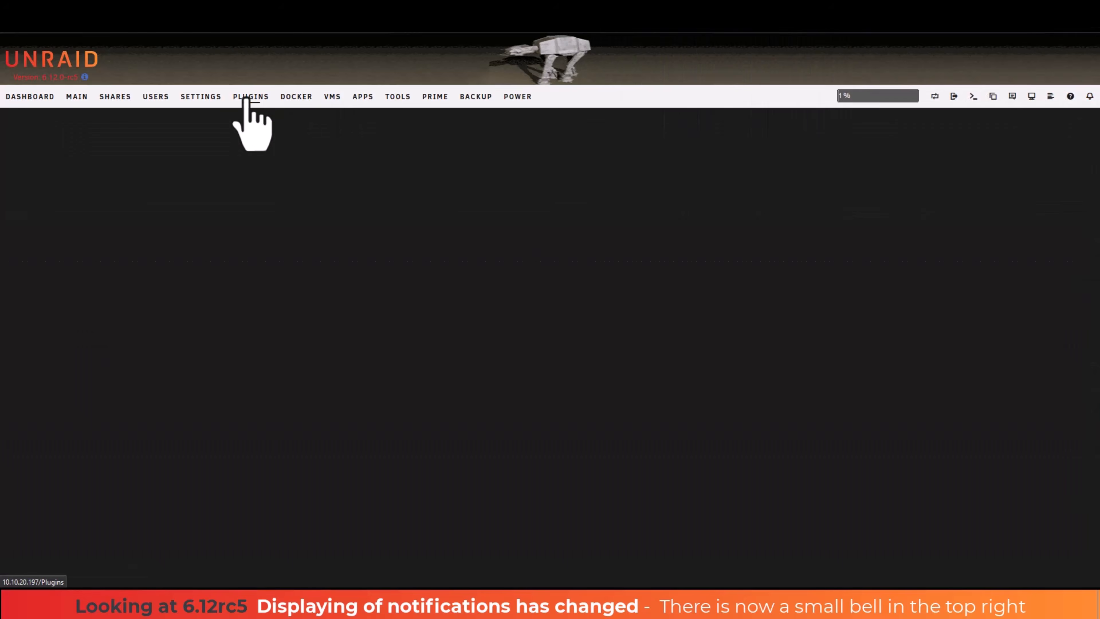
pyautogui.click(952, 190)
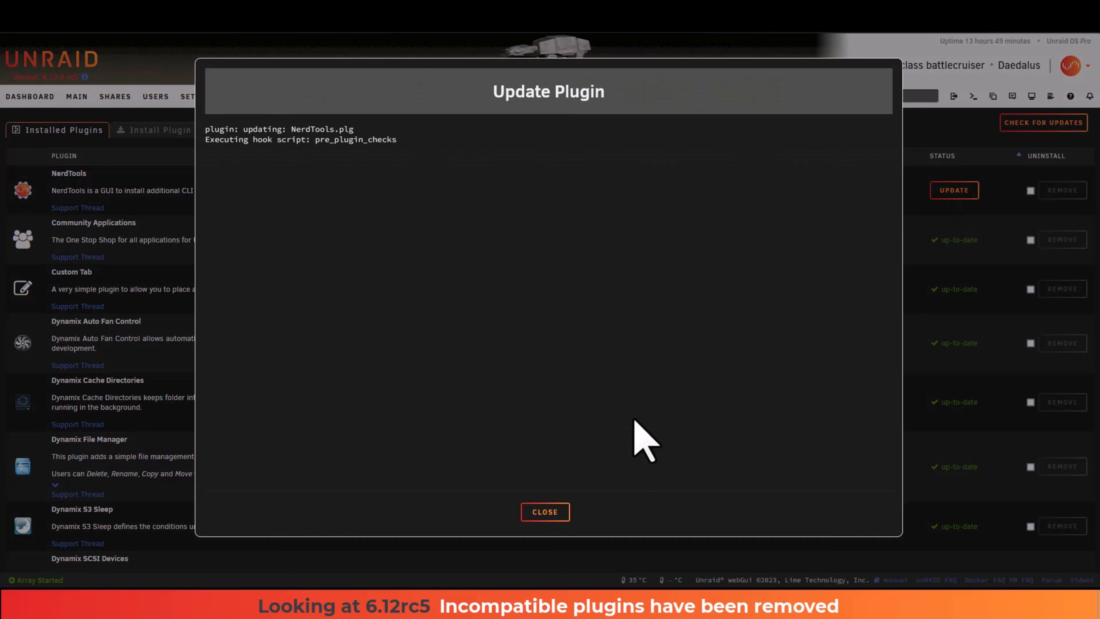
pyautogui.click(545, 512)
pyautogui.scroll(-10, 281, 255)
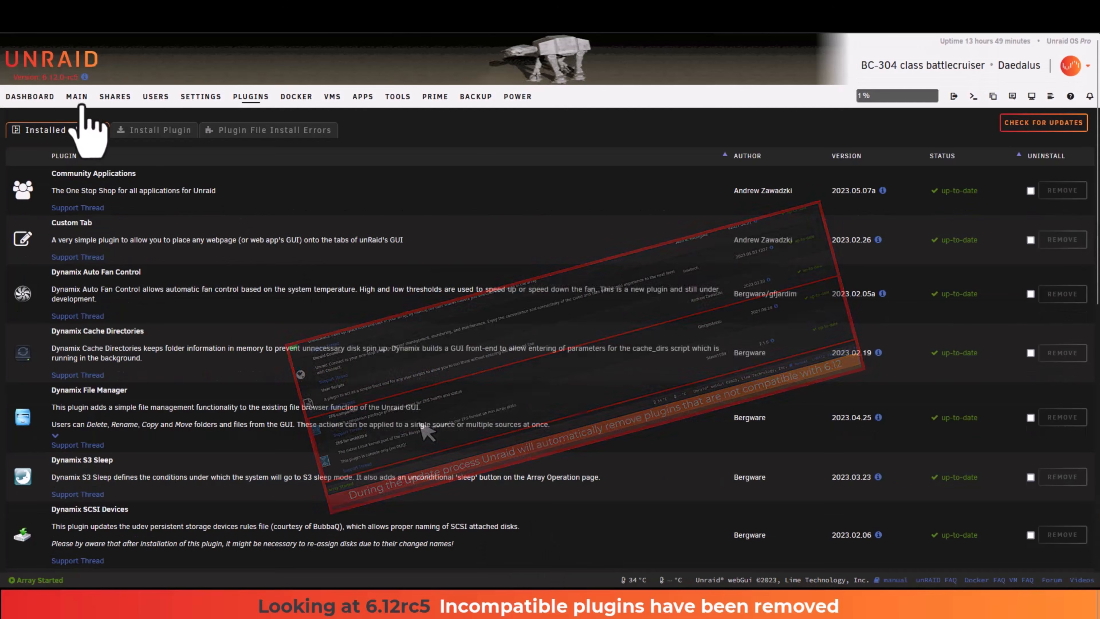
# - Open the dashboard and examine its system, processor, memory, share and disk tiles
pyautogui.click(82, 104)
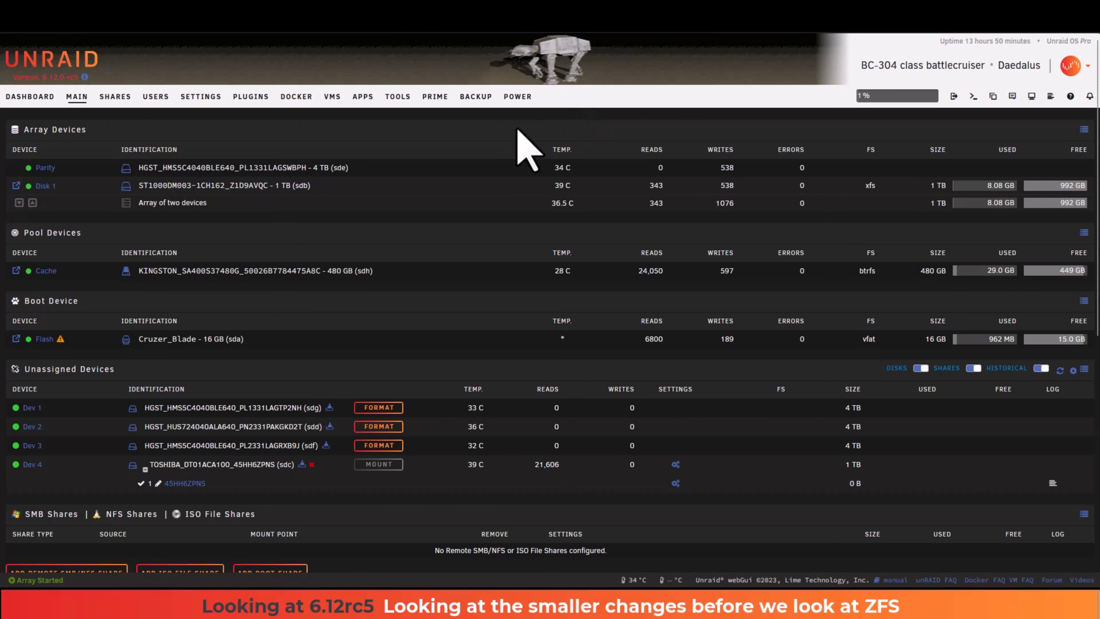
pyautogui.click(32, 100)
pyautogui.scroll(-5, 50, 60)
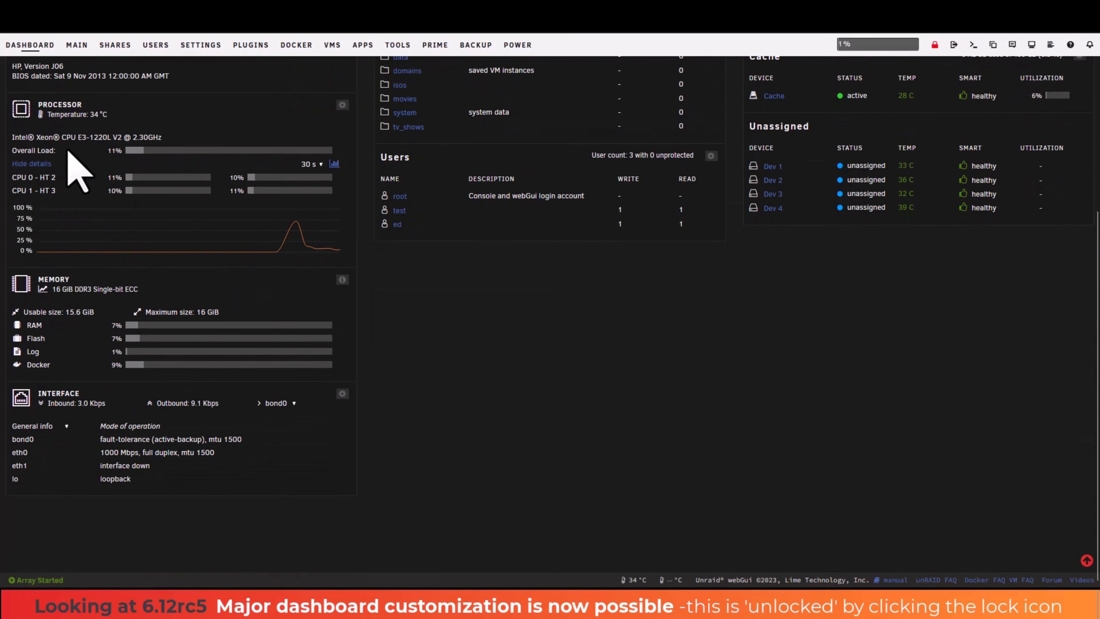
pyautogui.moveTo(180, 279); pyautogui.dragTo(304, 145)
pyautogui.scroll(5, 270, 162)
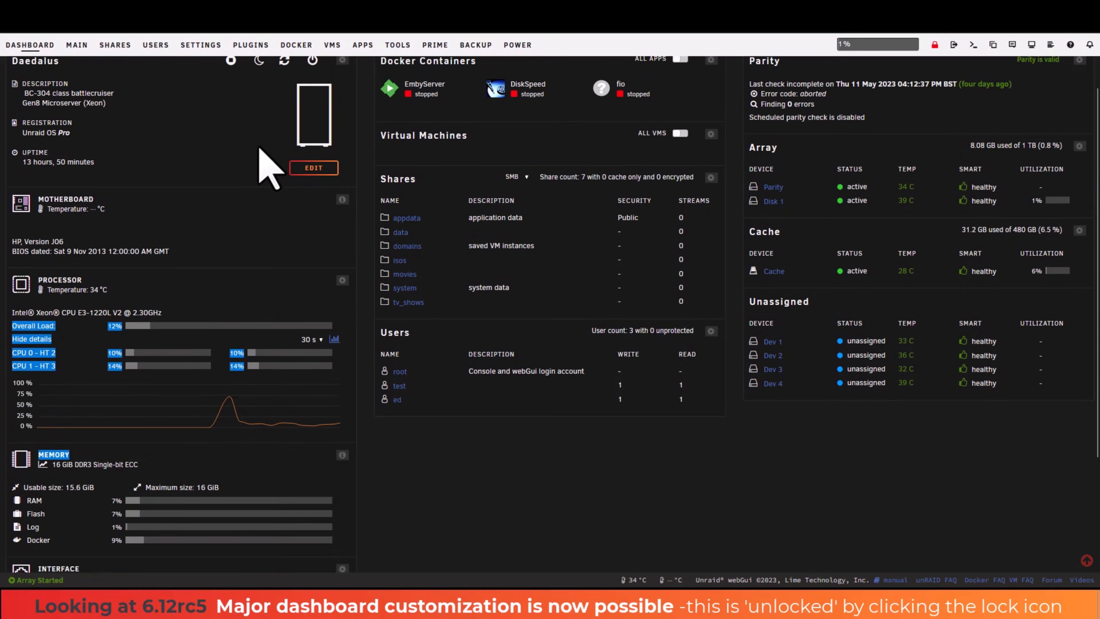
pyautogui.click(698, 551)
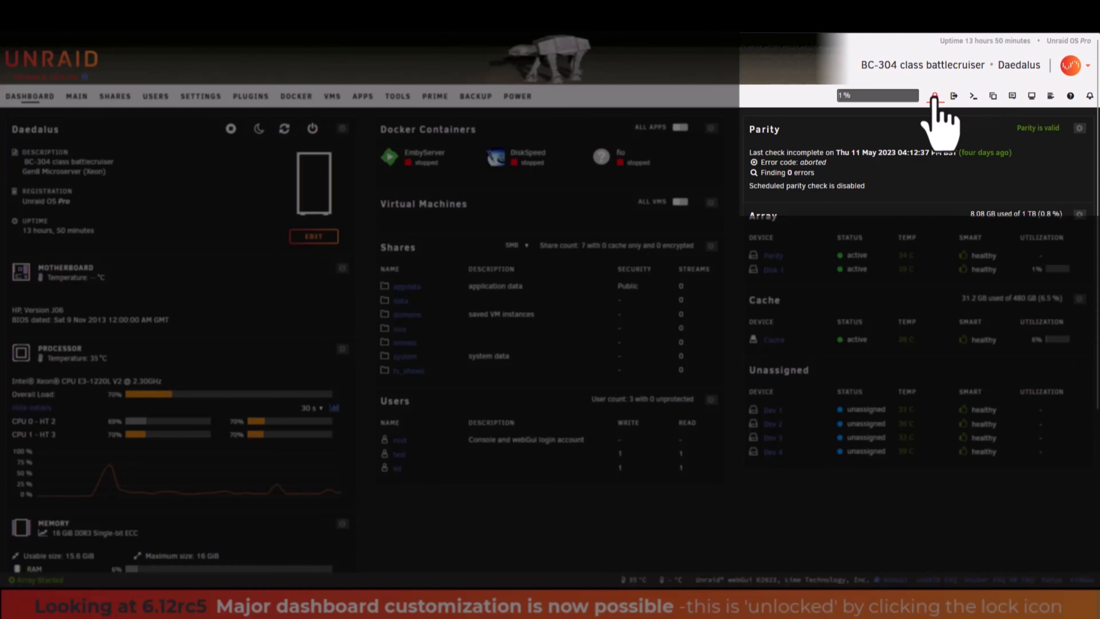
# - Unlock the dashboard layout and move the Daedalus server tile beneath Users and the Processor tile beneath Unassigned
pyautogui.click(935, 97)
pyautogui.moveTo(184, 226); pyautogui.dragTo(532, 457)
pyautogui.scroll(-1, 590, 471)
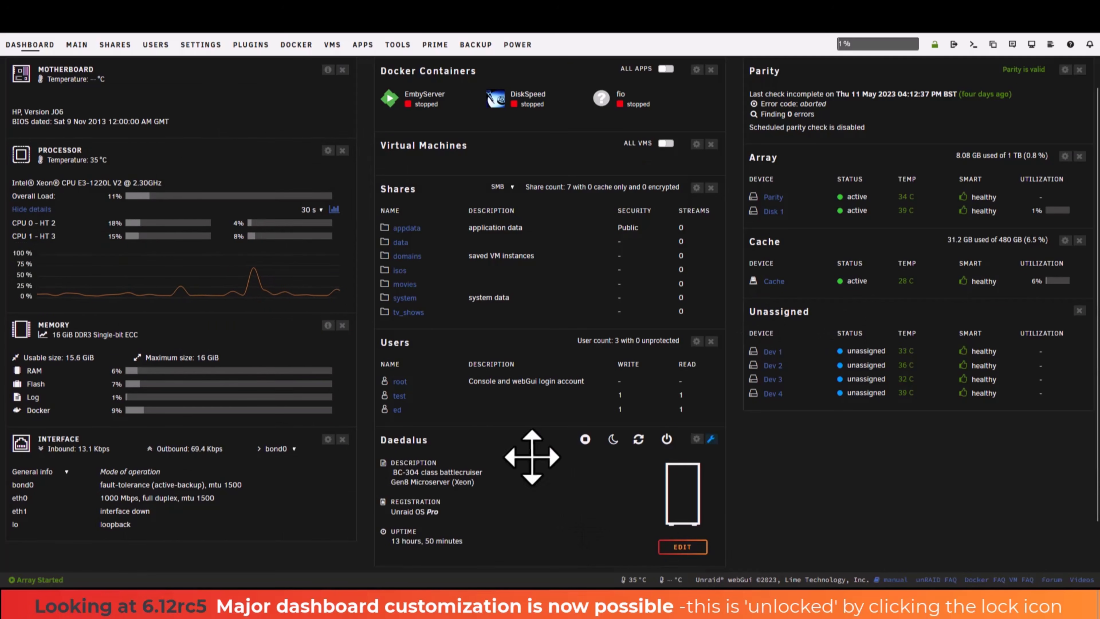
pyautogui.moveTo(140, 192); pyautogui.dragTo(866, 453)
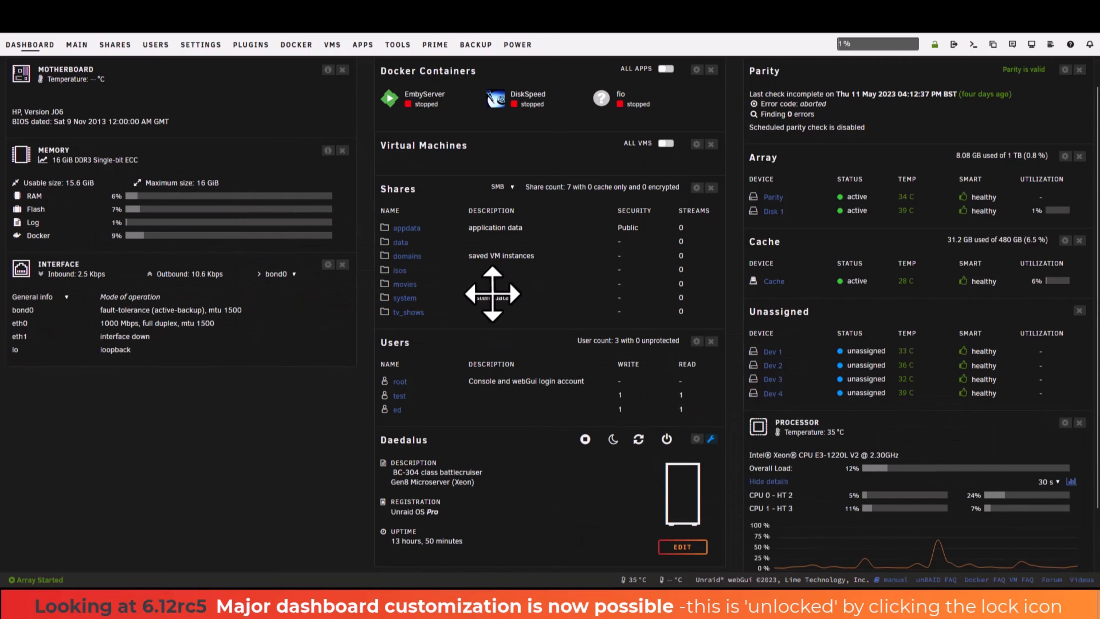
pyautogui.scroll(-2, 565, 467)
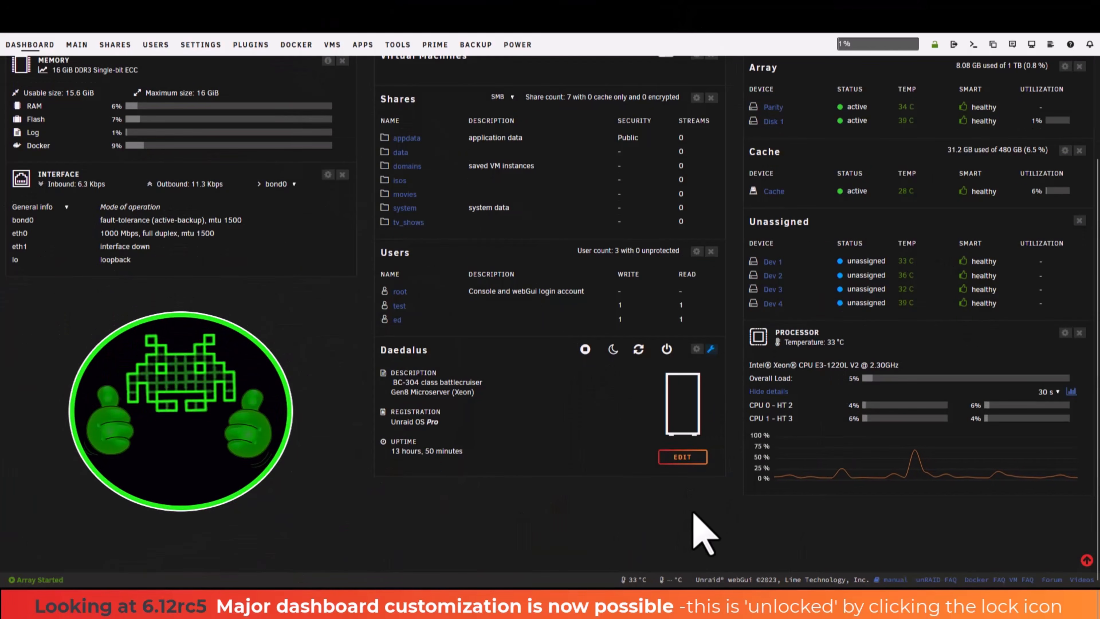
# - Remove the Users tile from the dashboard and lock the layout again
pyautogui.scroll(1, 574, 455)
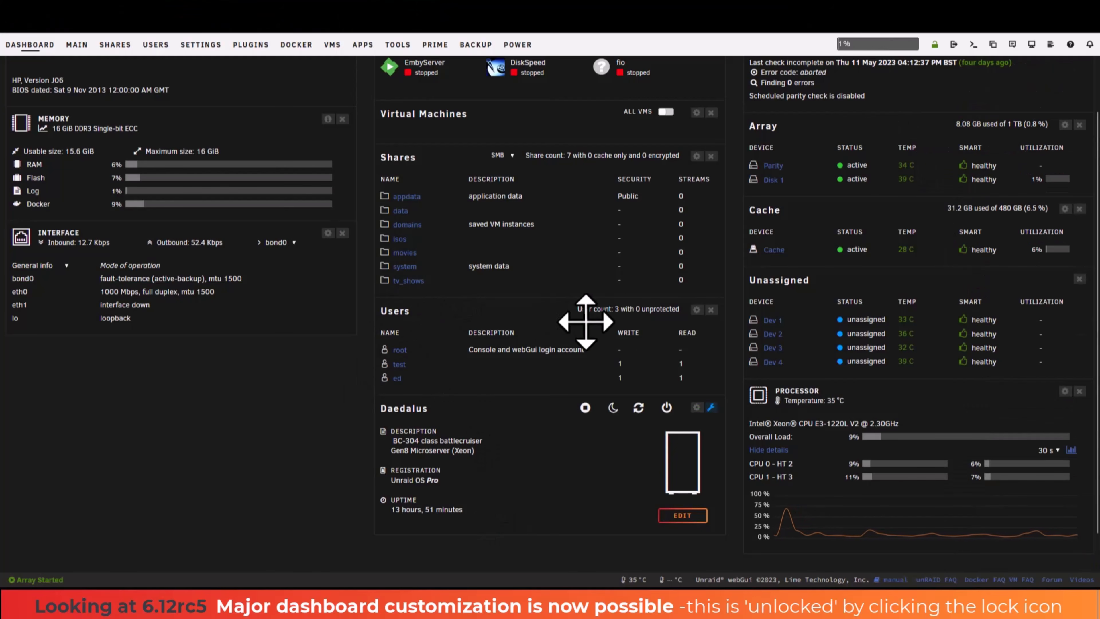
pyautogui.click(711, 310)
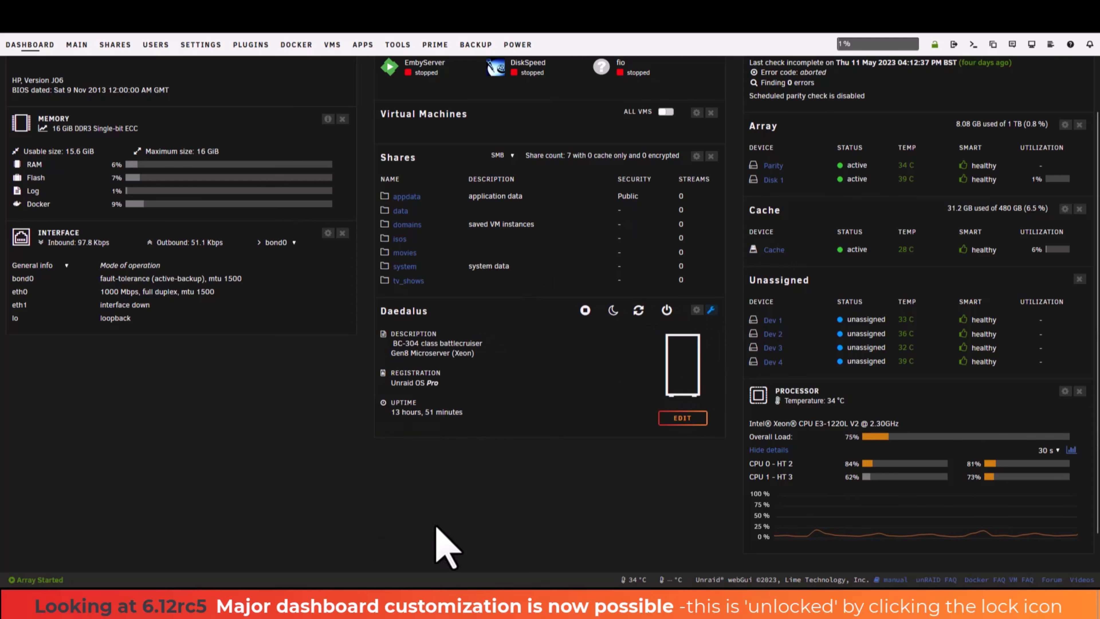
pyautogui.scroll(2, 470, 434)
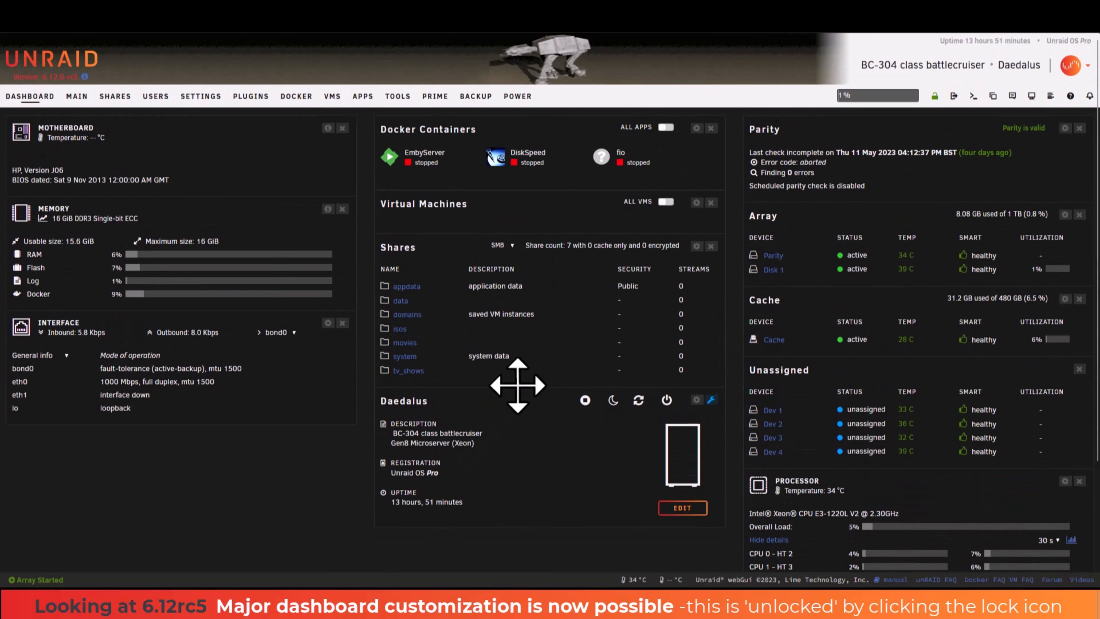
pyautogui.click(935, 96)
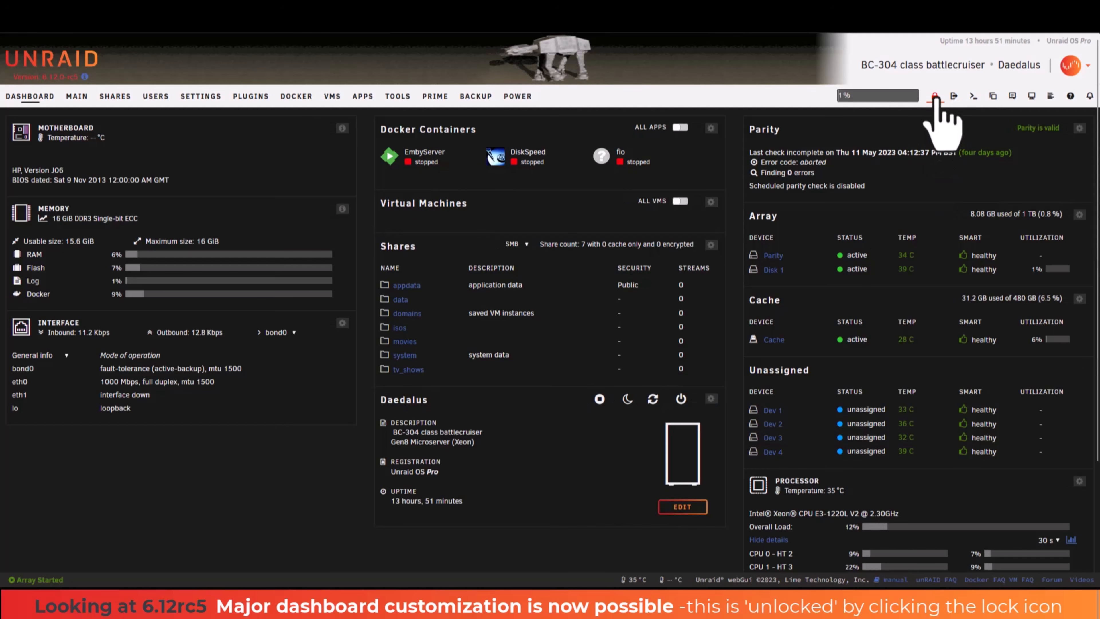
pyautogui.moveTo(656, 289); pyautogui.dragTo(475, 314)
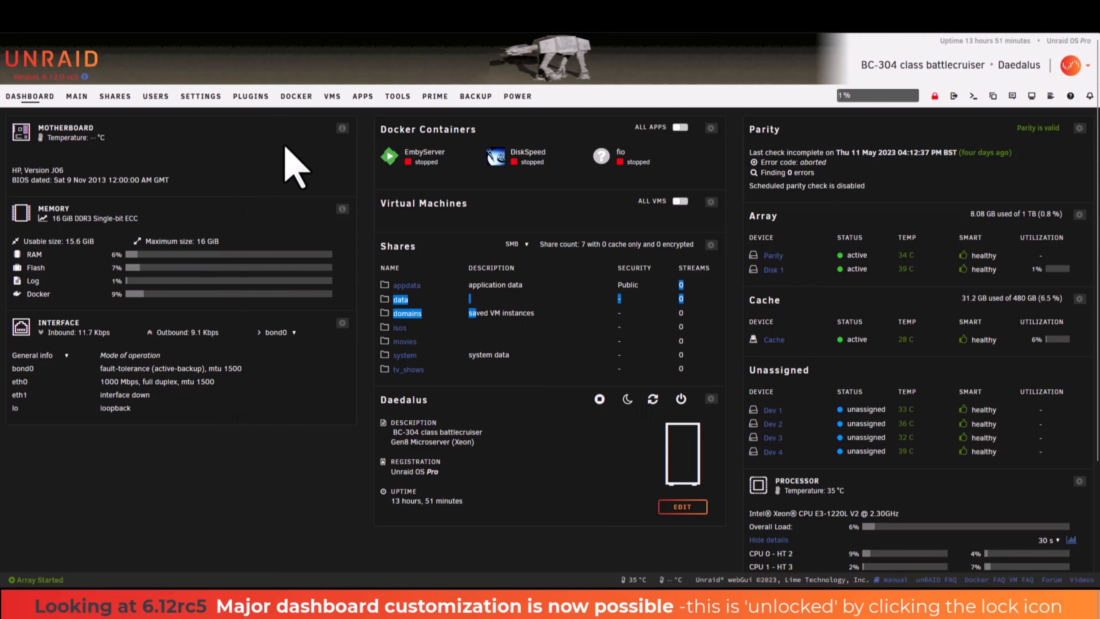
# - Open the Docker containers list, unlock its order and move DiskSpeed below fio
pyautogui.click(298, 101)
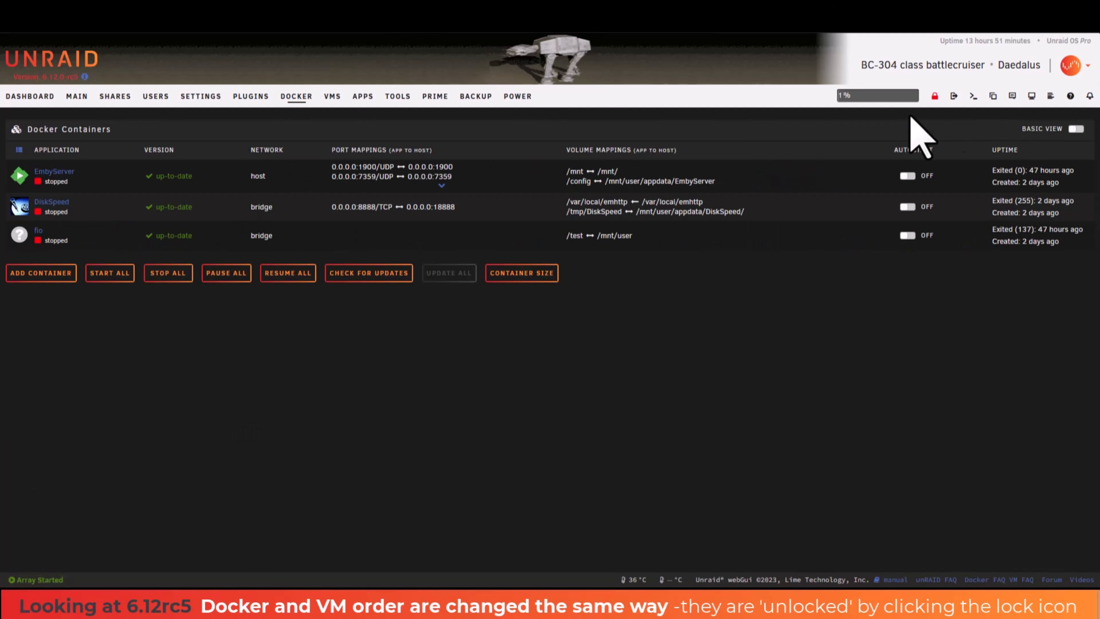
pyautogui.click(934, 99)
pyautogui.moveTo(116, 208); pyautogui.dragTo(126, 243)
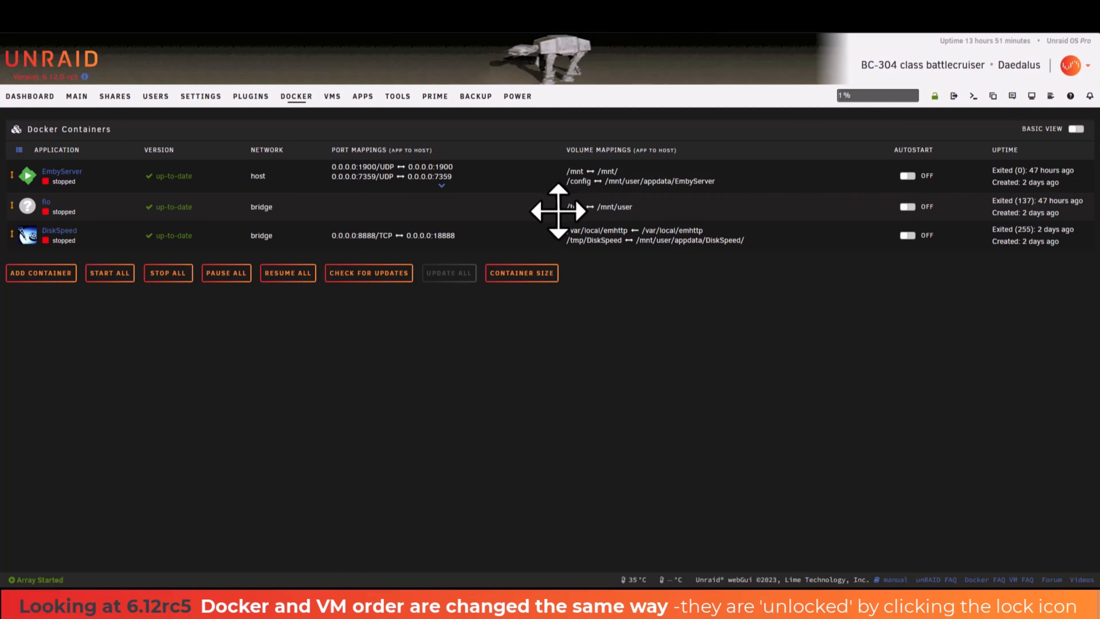
# - Open the virtual machines page, then check the server's kernel version in the system information
pyautogui.click(331, 99)
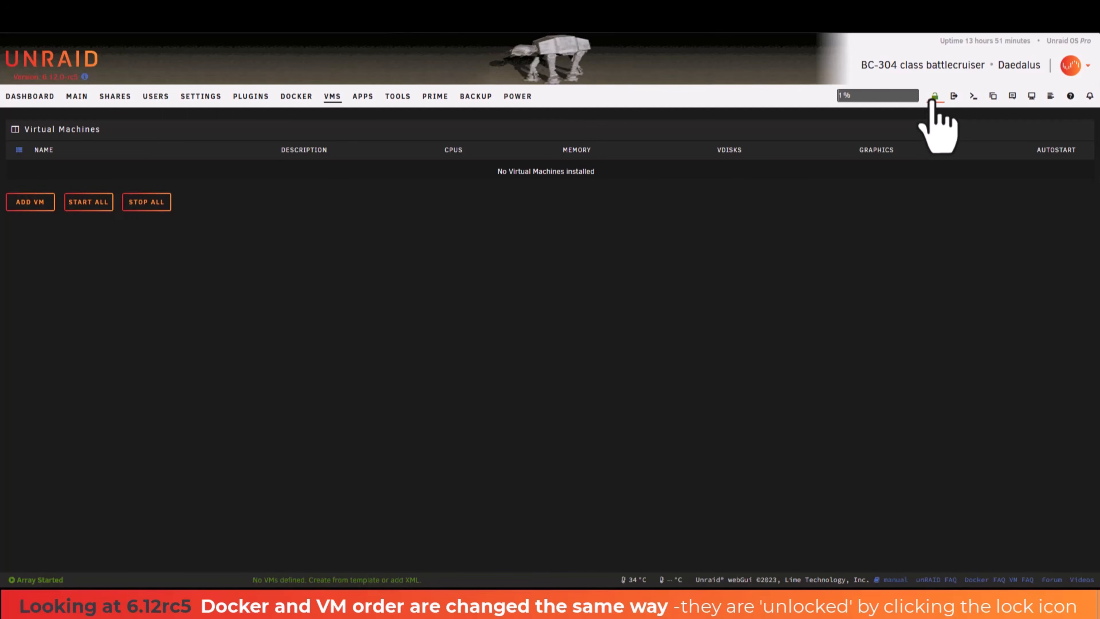
pyautogui.click(1031, 96)
pyautogui.moveTo(343, 278); pyautogui.dragTo(358, 286)
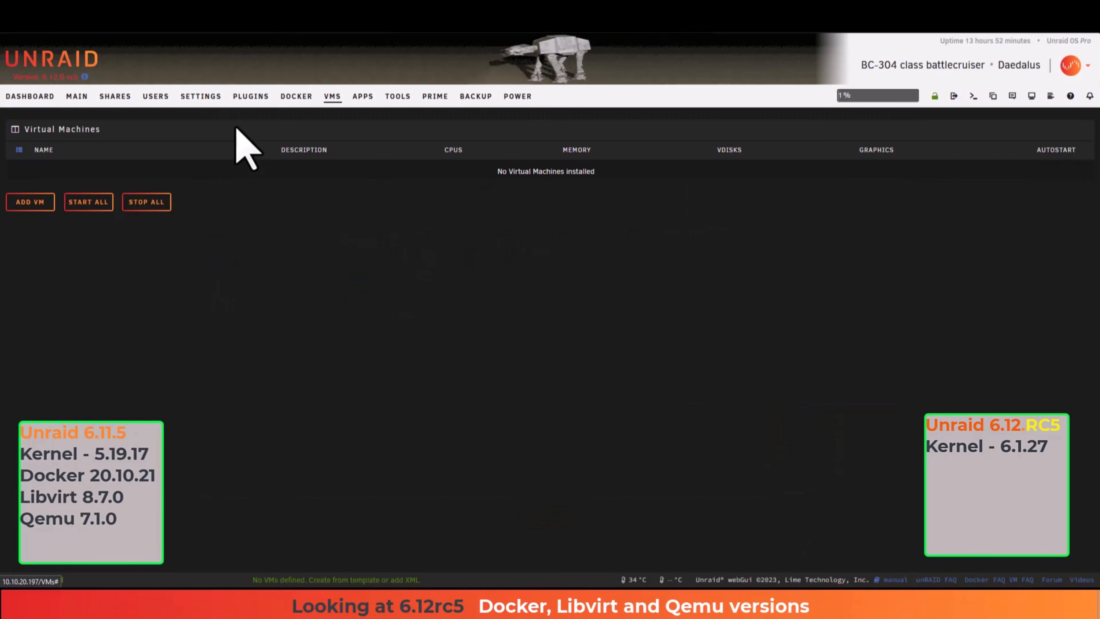
# - Look up the Docker version in the Docker settings and the Libvirt and QEMU versions in VM Manager
pyautogui.click(210, 101)
pyautogui.click(230, 187)
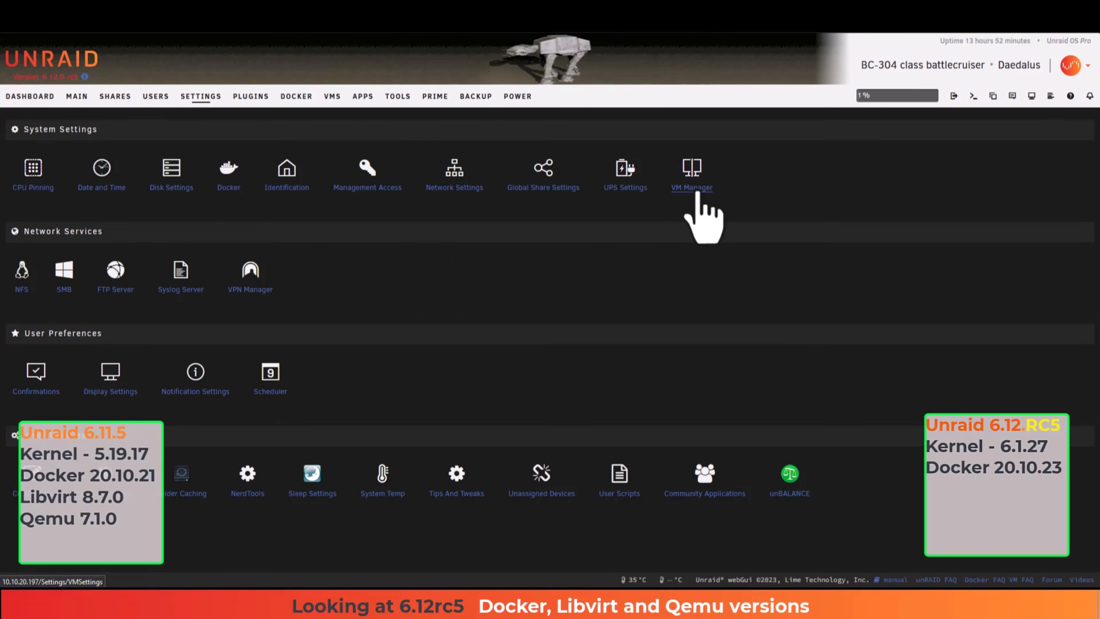
pyautogui.click(697, 190)
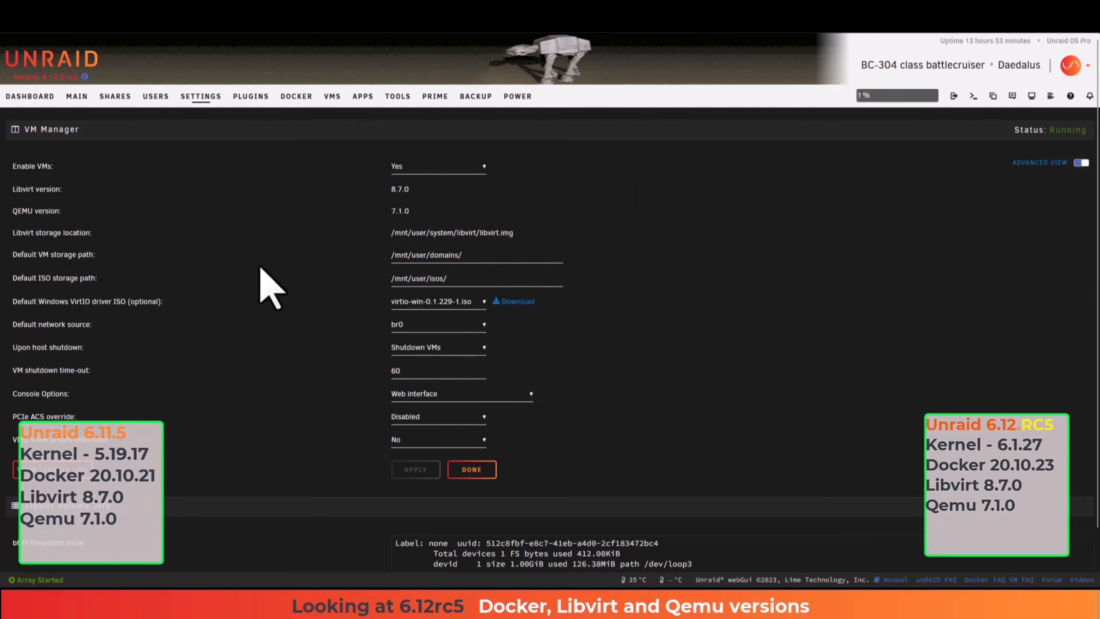
# - Start adding a virtual machine from the Linux template
pyautogui.click(333, 99)
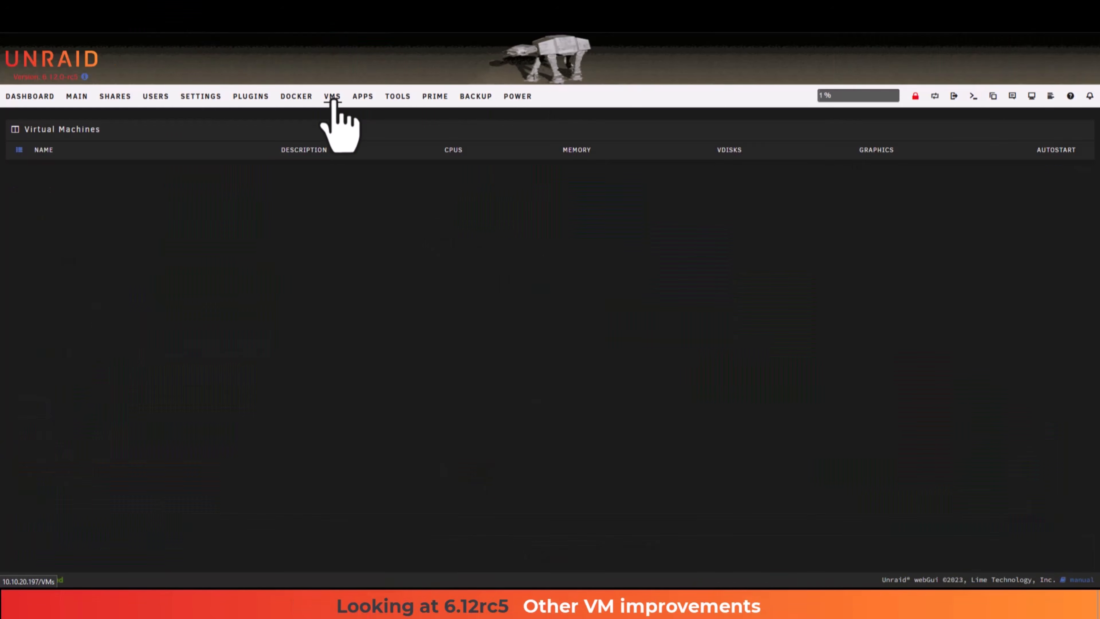
pyautogui.click(30, 200)
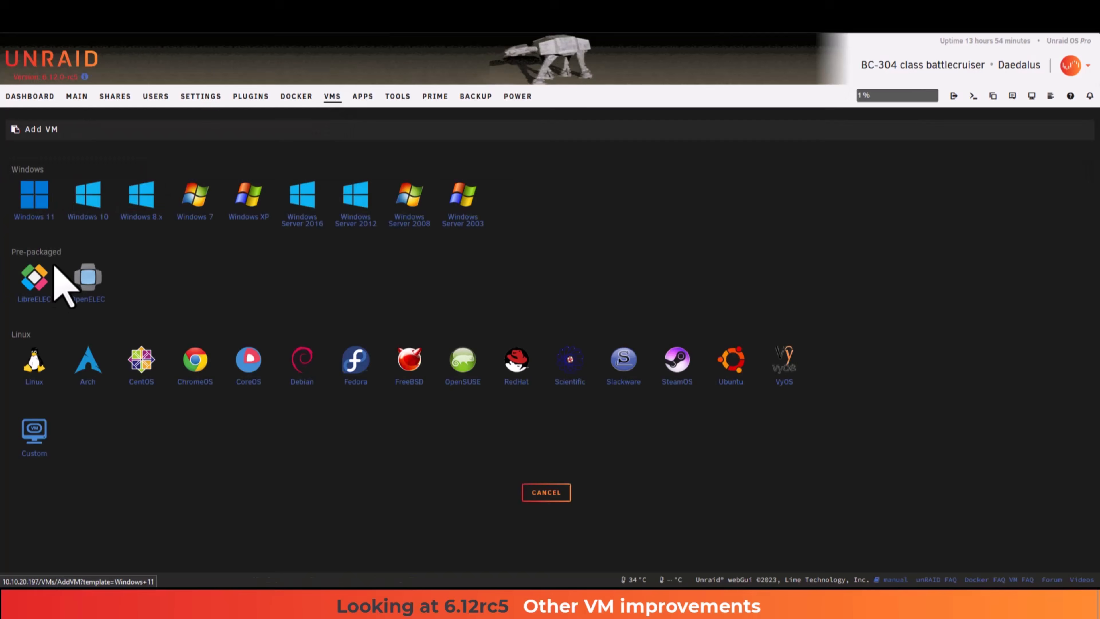
pyautogui.click(41, 339)
# - Examine the Linux VM form's network model choices, including rtl8139, and its share mode, console and primary disk serial options
pyautogui.scroll(-15, 238, 223)
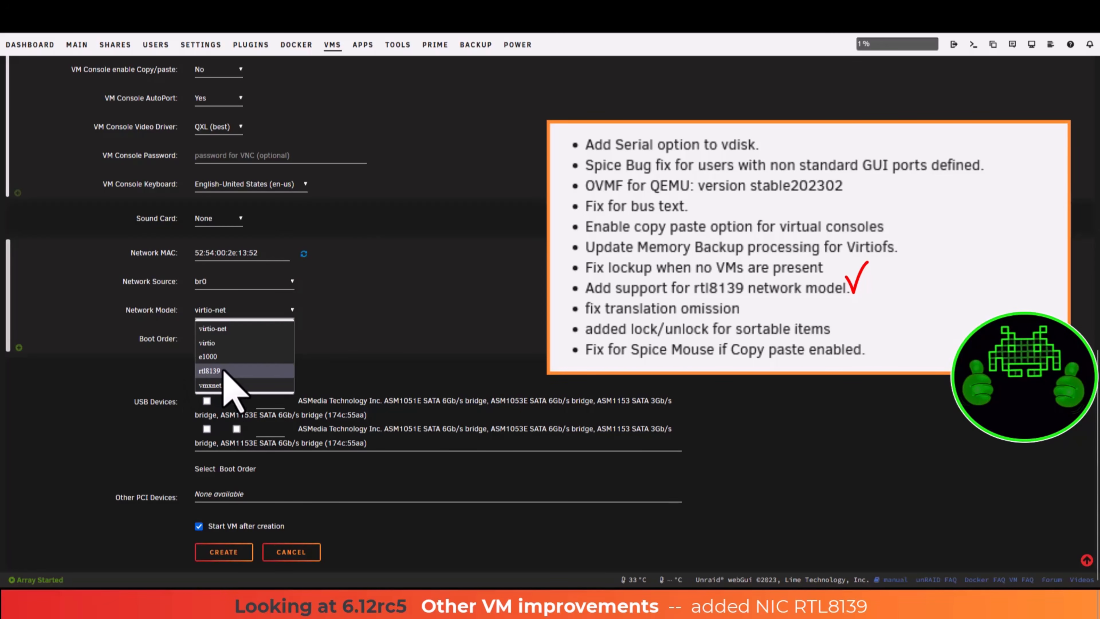
pyautogui.doubleClick(178, 368)
pyautogui.scroll(5, 289, 465)
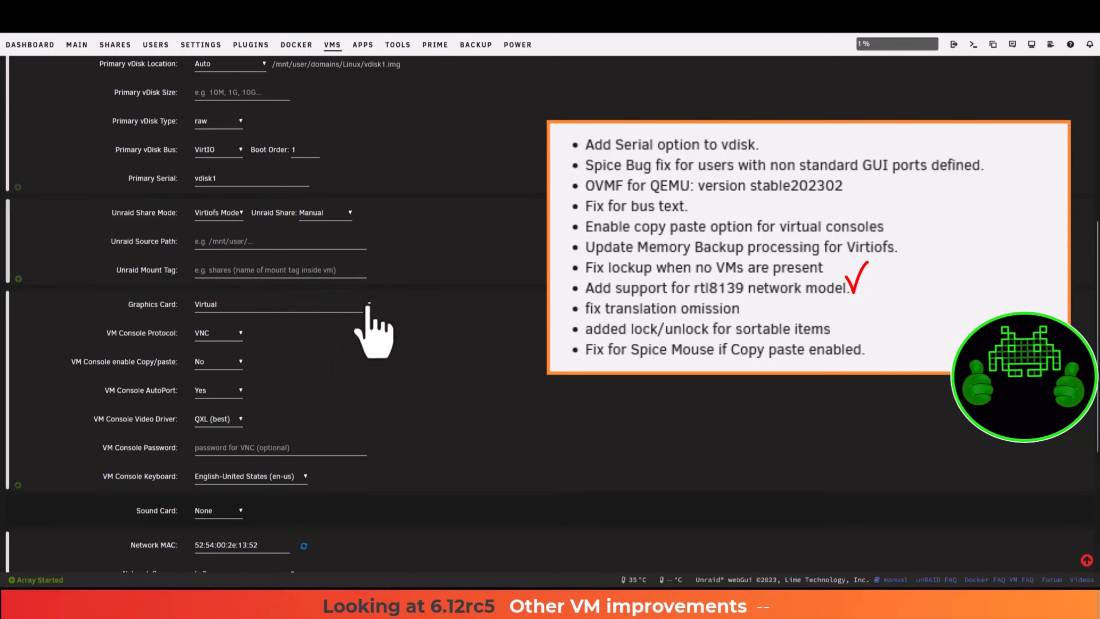
pyautogui.scroll(-1, 381, 239)
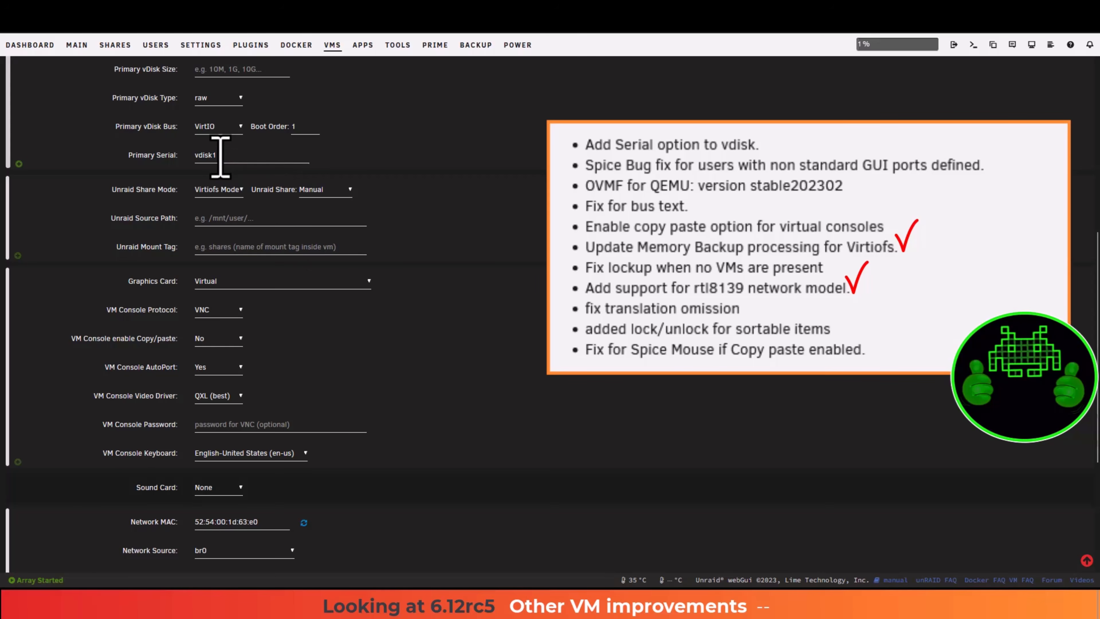
pyautogui.moveTo(220, 157); pyautogui.dragTo(198, 157)
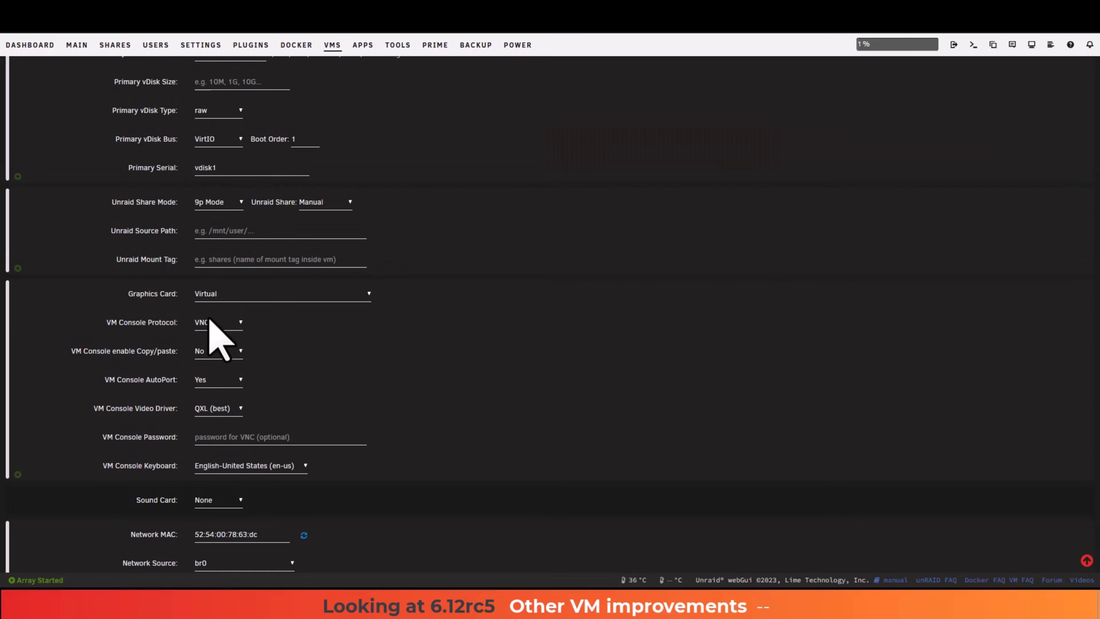
pyautogui.scroll(10, 277, 304)
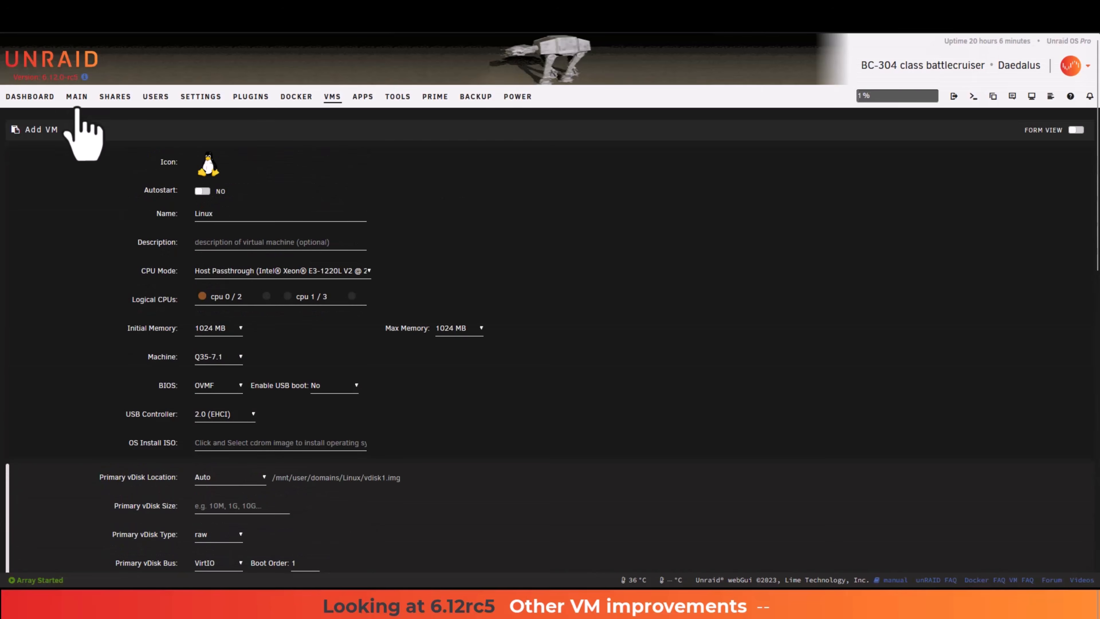
# - Run the preclear Verify Signature operation on the 1 TB Toshiba disk, Dev 4, in the unassigned devices
pyautogui.click(77, 104)
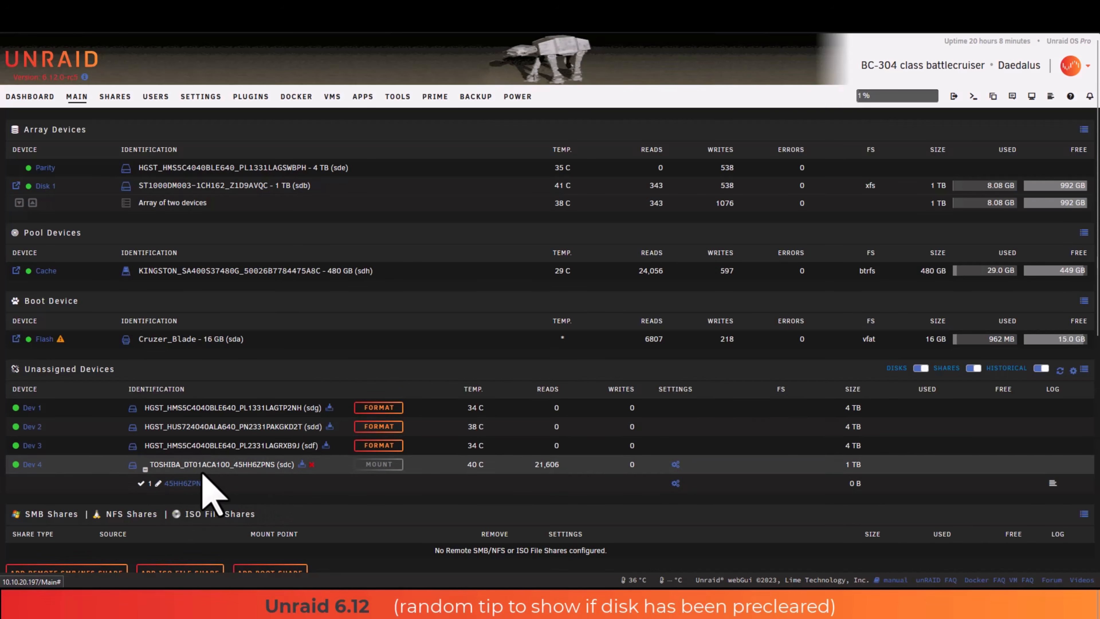
pyautogui.click(302, 464)
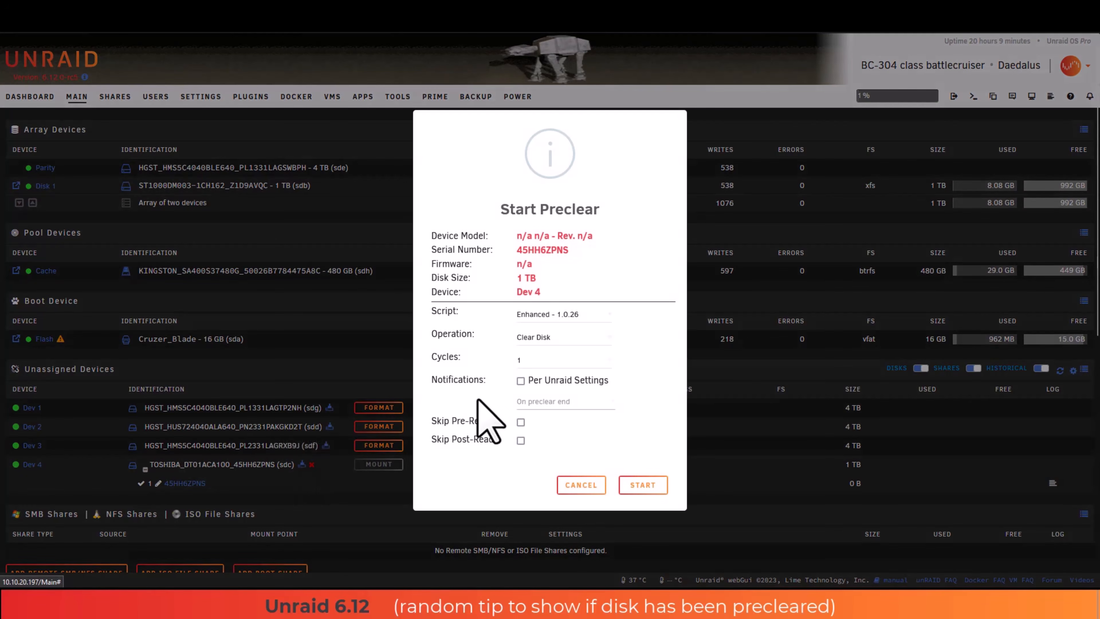
pyautogui.click(548, 338)
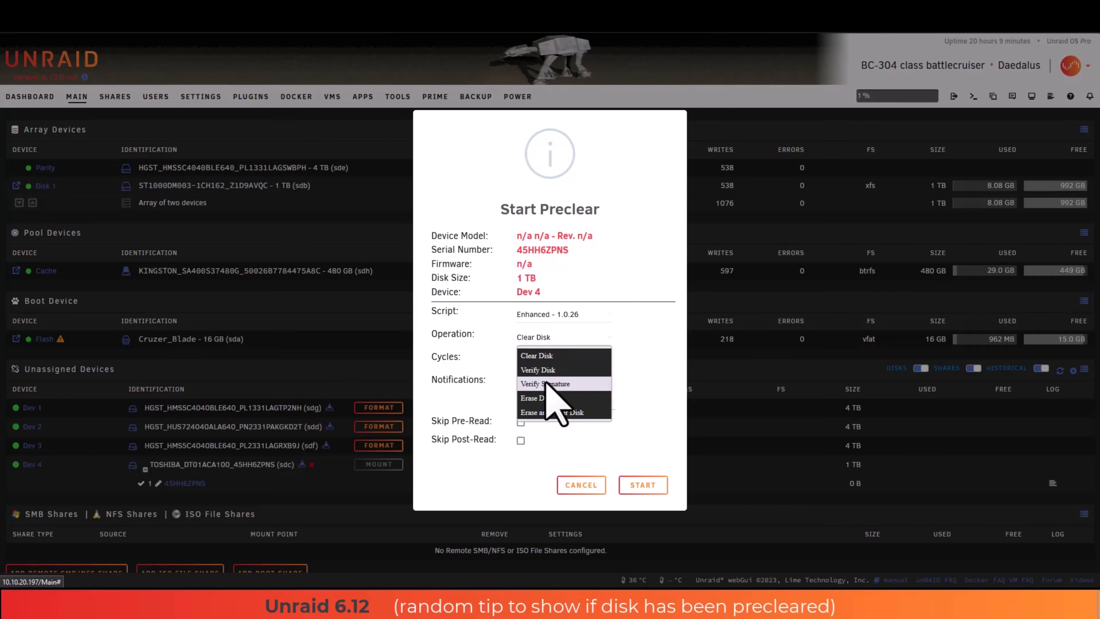
pyautogui.click(542, 371)
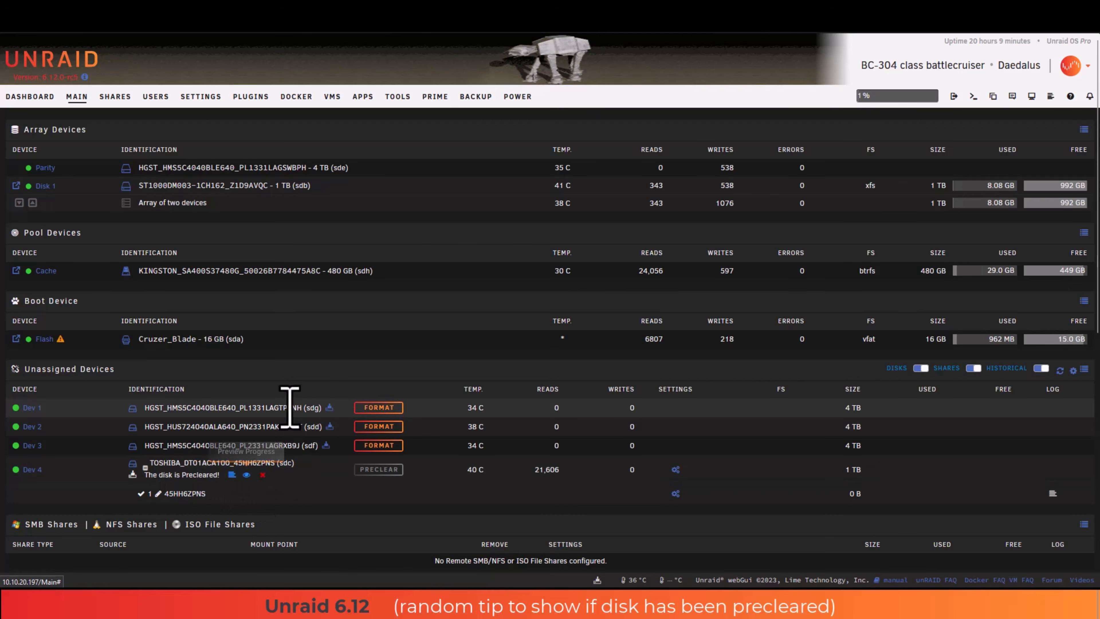
# - Stop the array and confirm taking it off-line
pyautogui.scroll(-10, 331, 393)
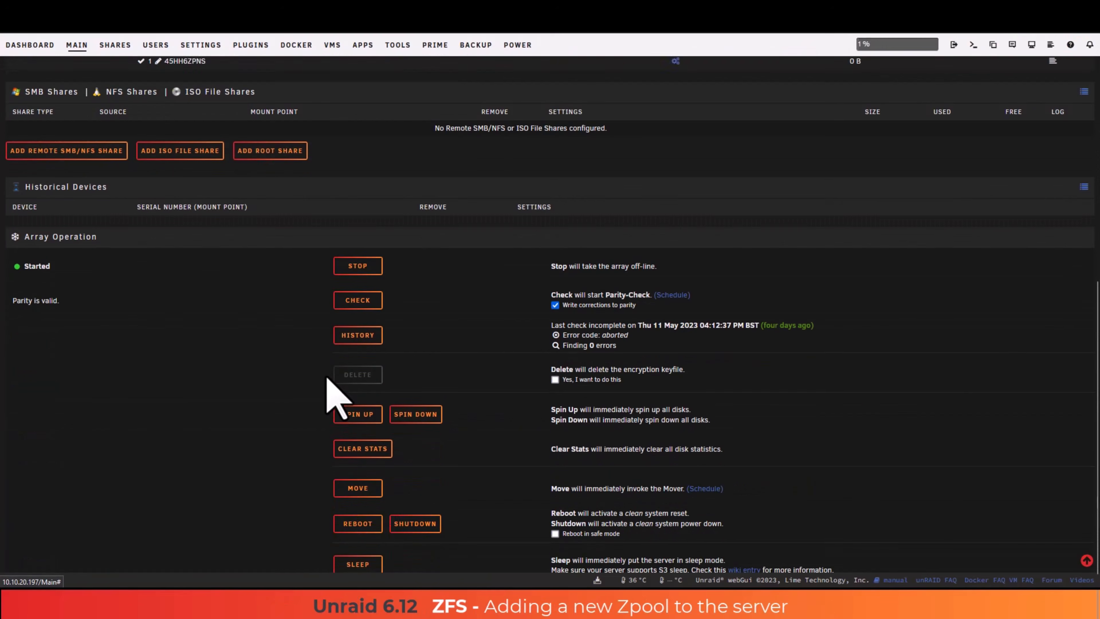
pyautogui.click(349, 260)
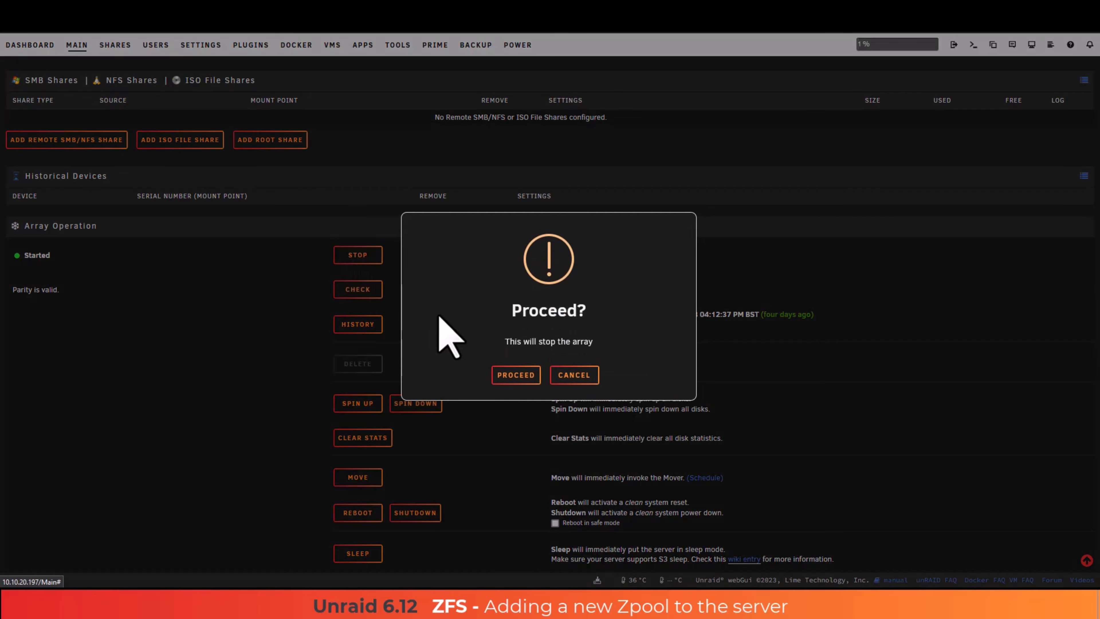
pyautogui.click(511, 374)
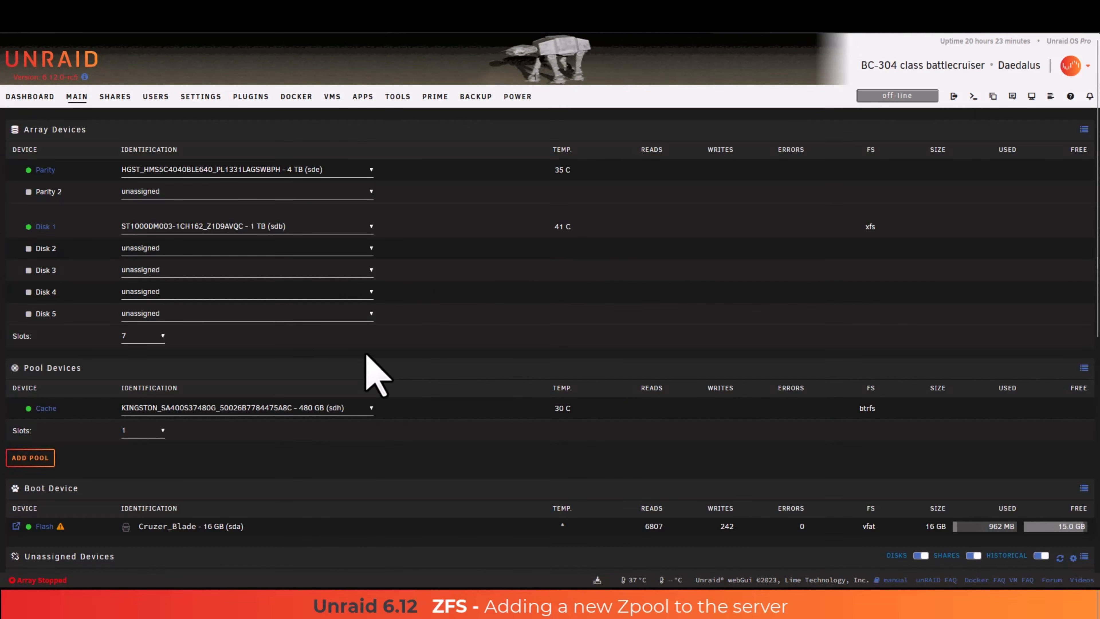
# - Review the unassigned devices and add a new pool named cyberflux with 3 slots
pyautogui.scroll(-4, 374, 368)
pyautogui.scroll(-5, 367, 364)
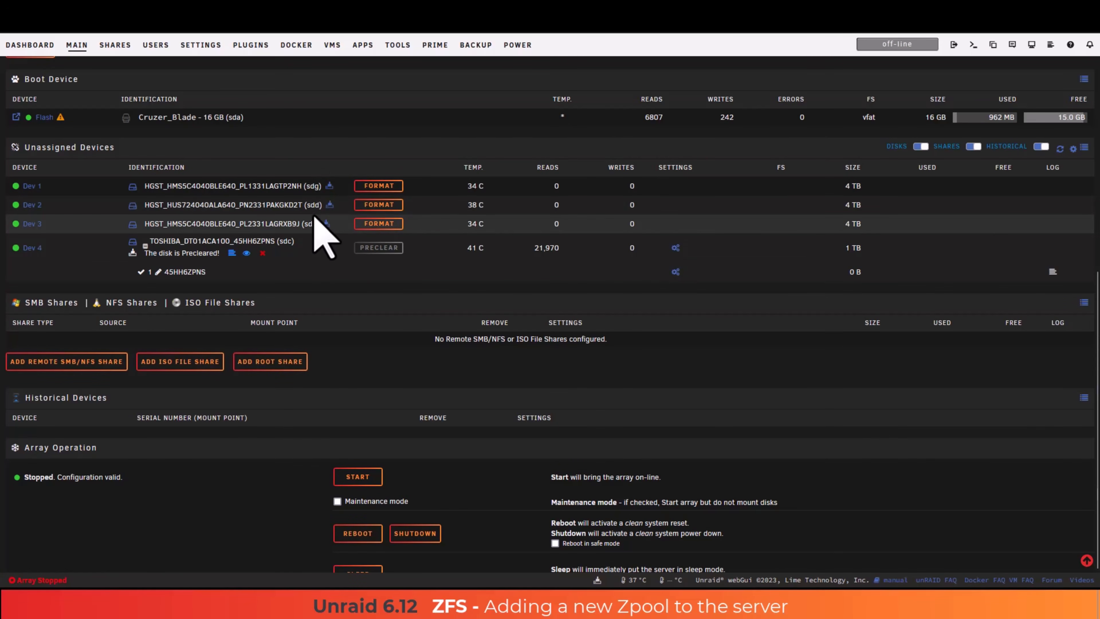
pyautogui.scroll(8, 315, 196)
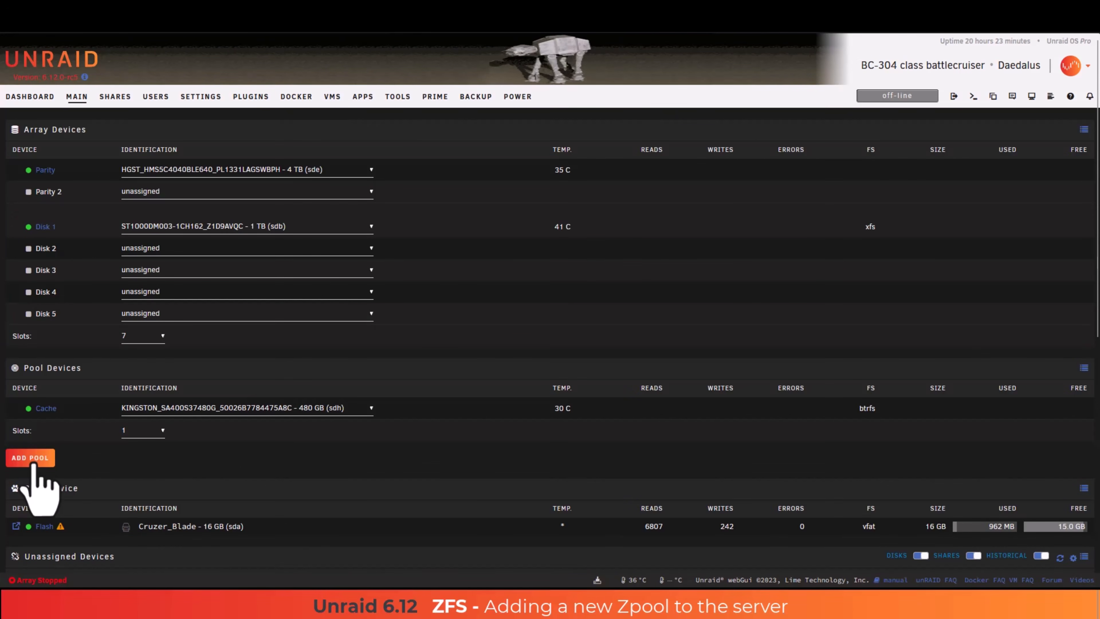
pyautogui.click(35, 459)
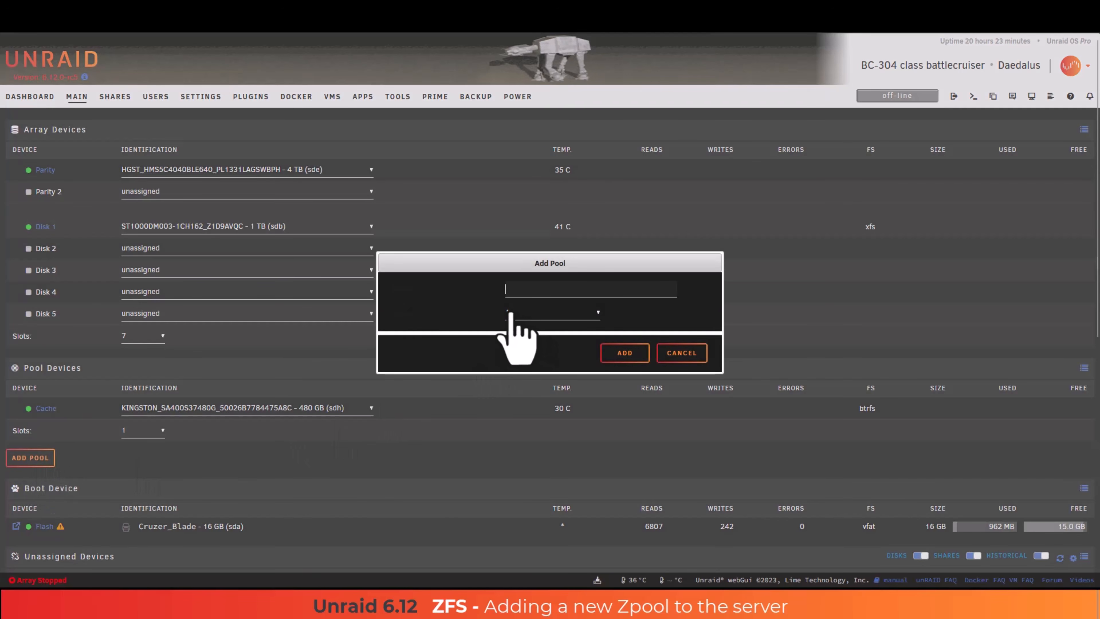
pyautogui.click(530, 314)
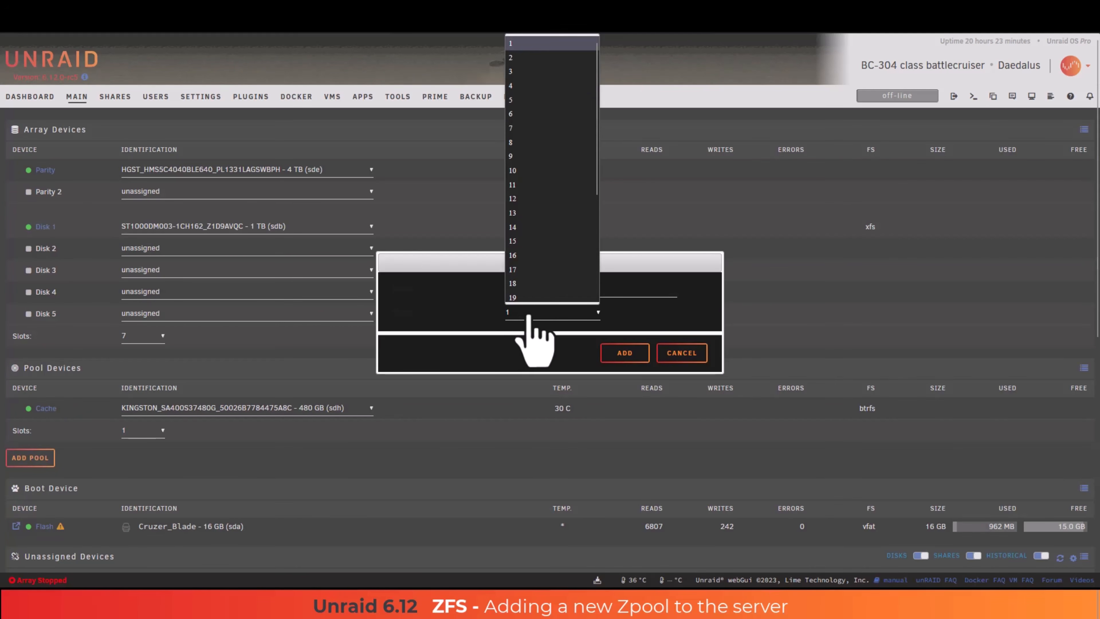
pyautogui.click(512, 70)
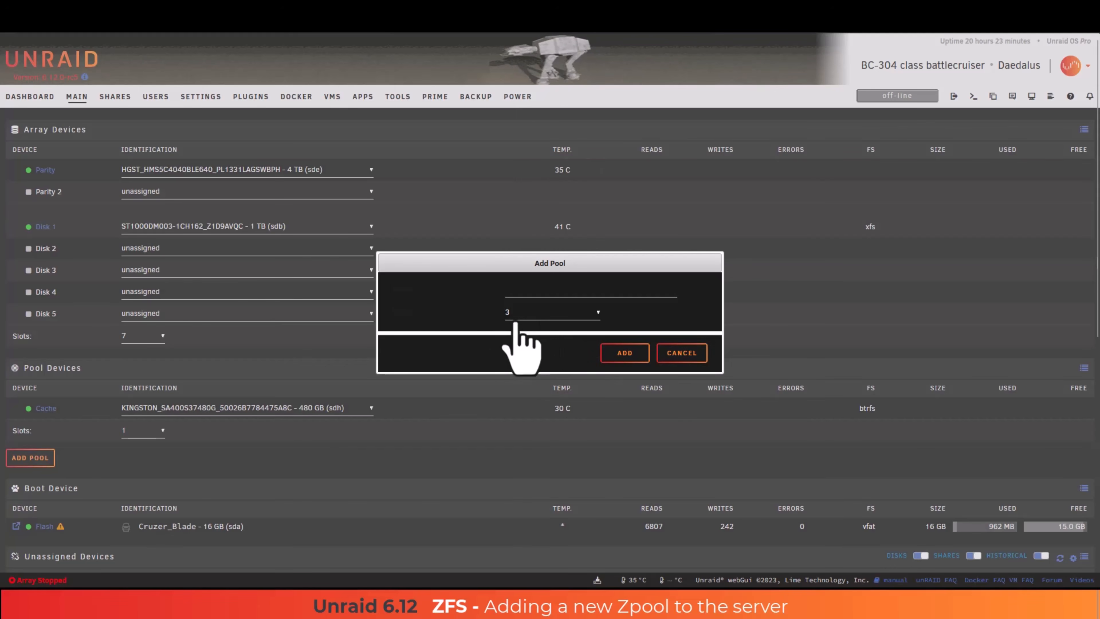
pyautogui.click(547, 289)
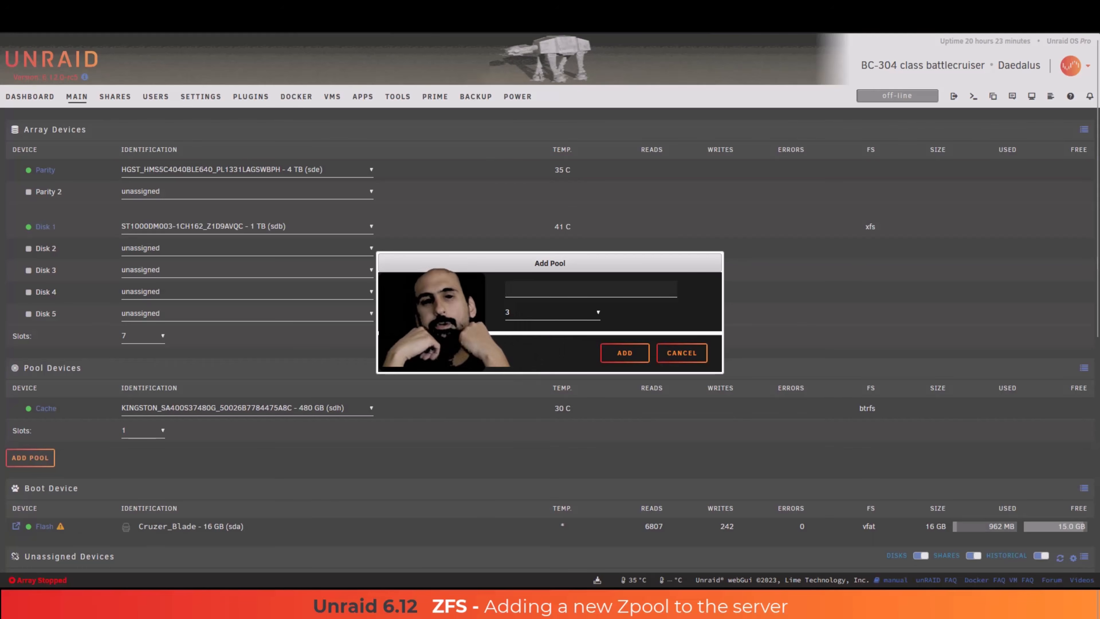
pyautogui.press('Down')
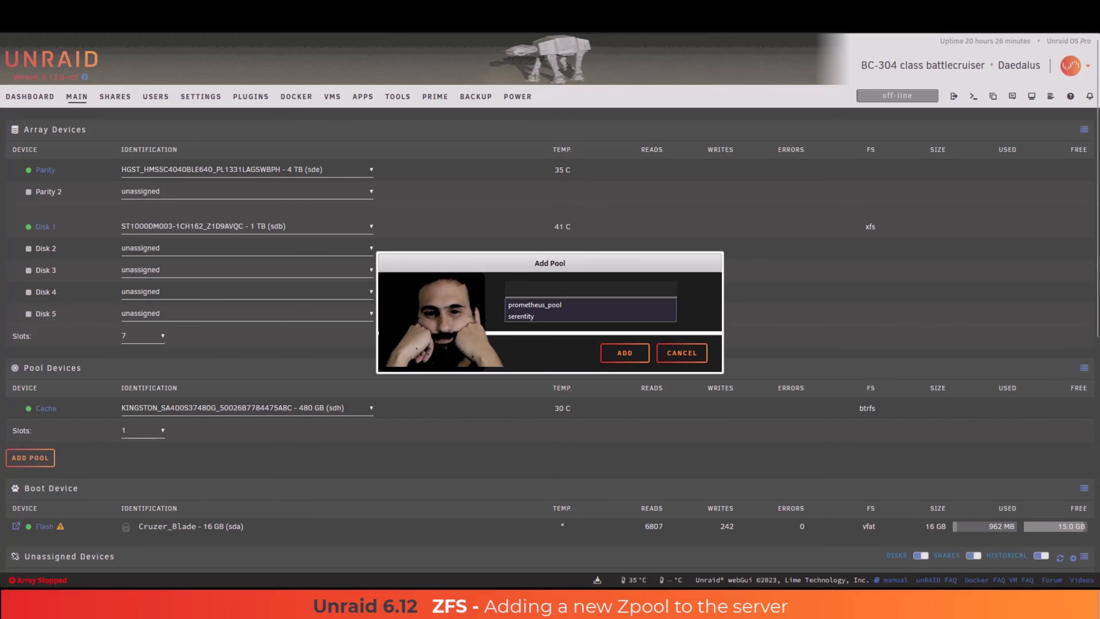
pyautogui.write('cyber')
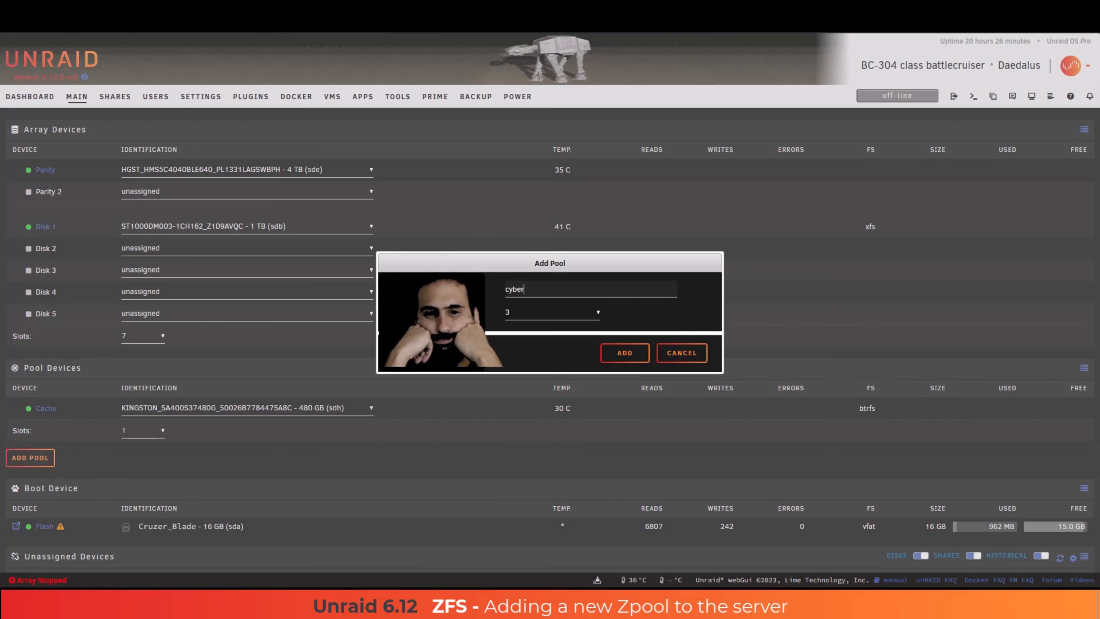
pyautogui.write('flux')
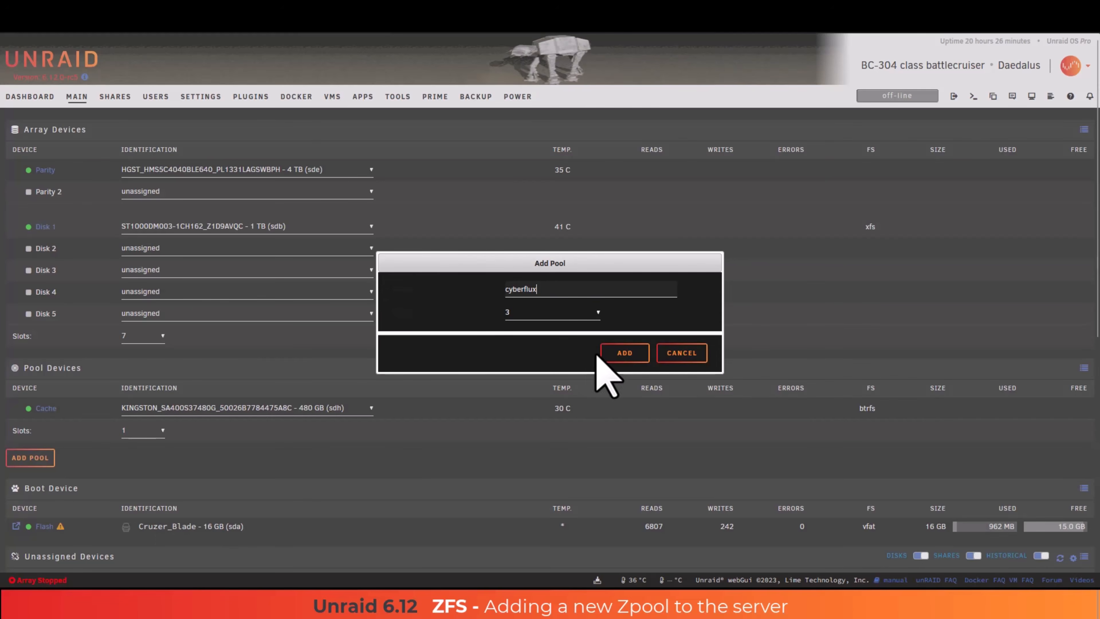
pyautogui.click(624, 352)
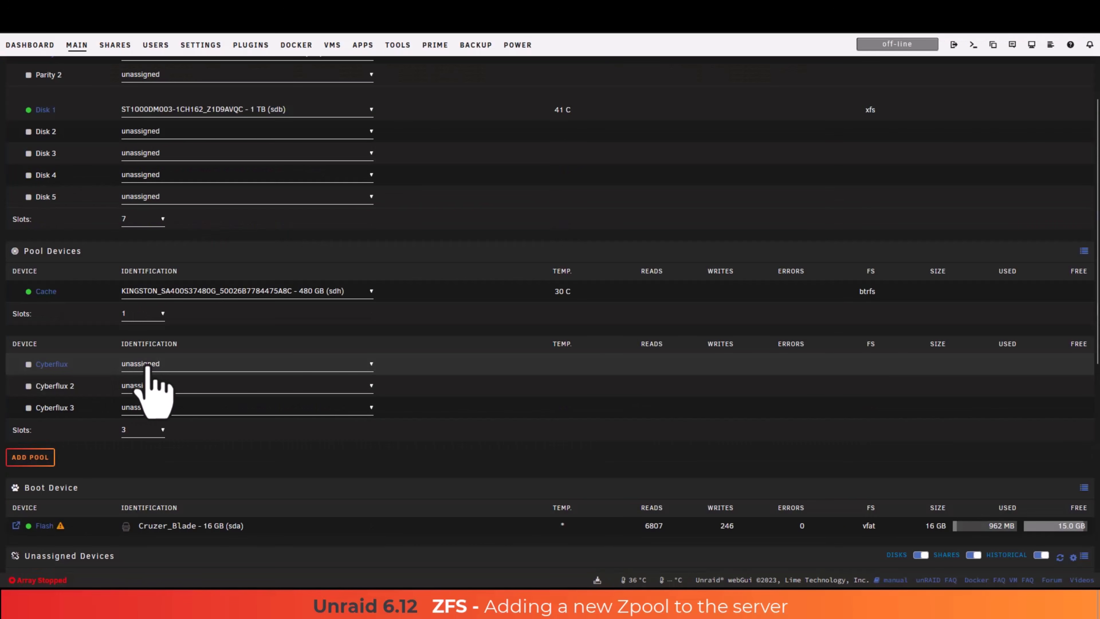
# - Assign the three 4 TB HGST drives sdf, sdg and sdd to the first, second and third Cyberflux slots
pyautogui.click(148, 366)
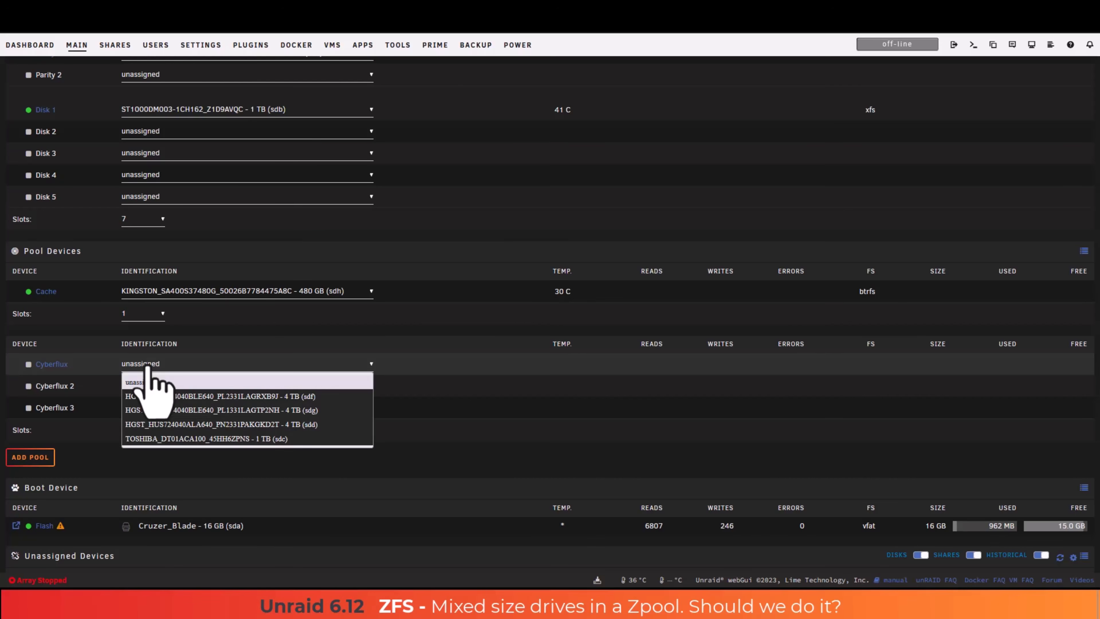
pyautogui.click(168, 397)
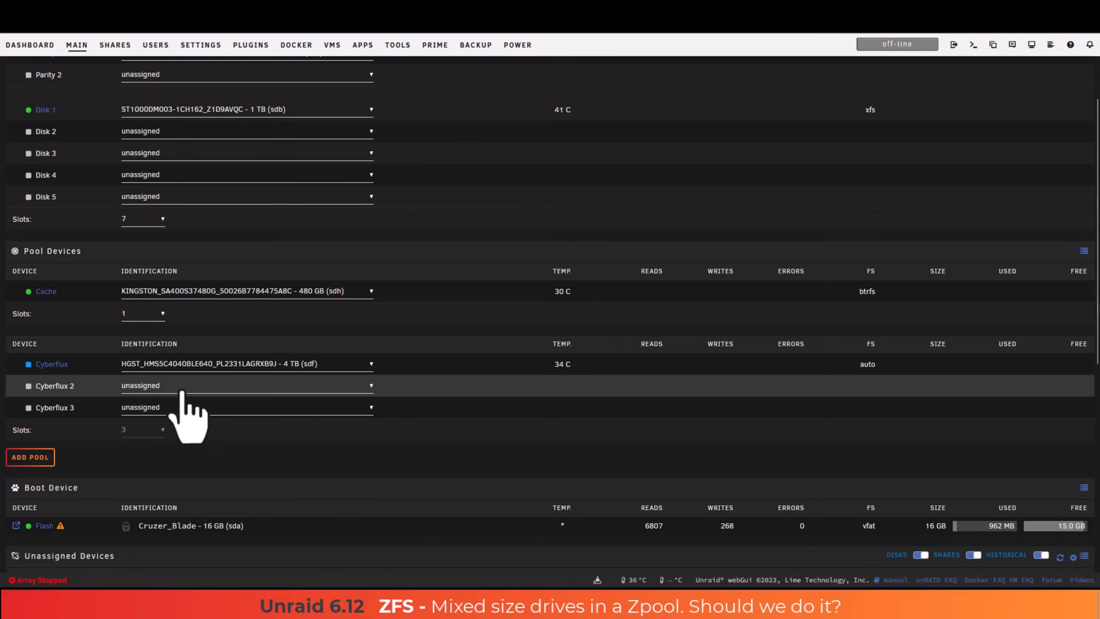
pyautogui.click(184, 388)
pyautogui.click(193, 415)
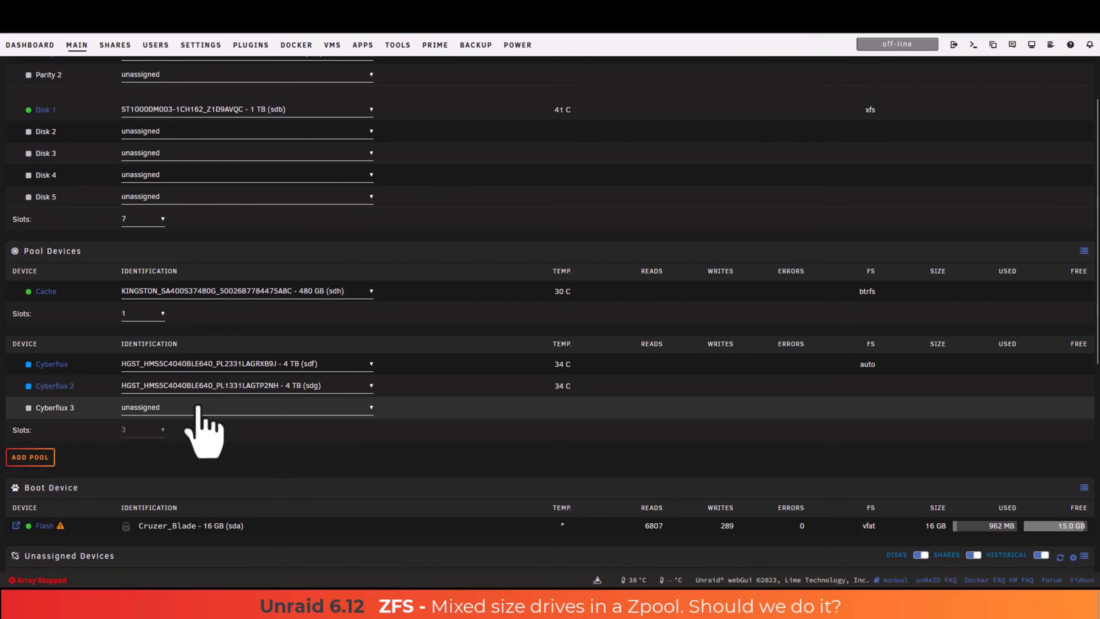
pyautogui.click(200, 410)
pyautogui.click(213, 435)
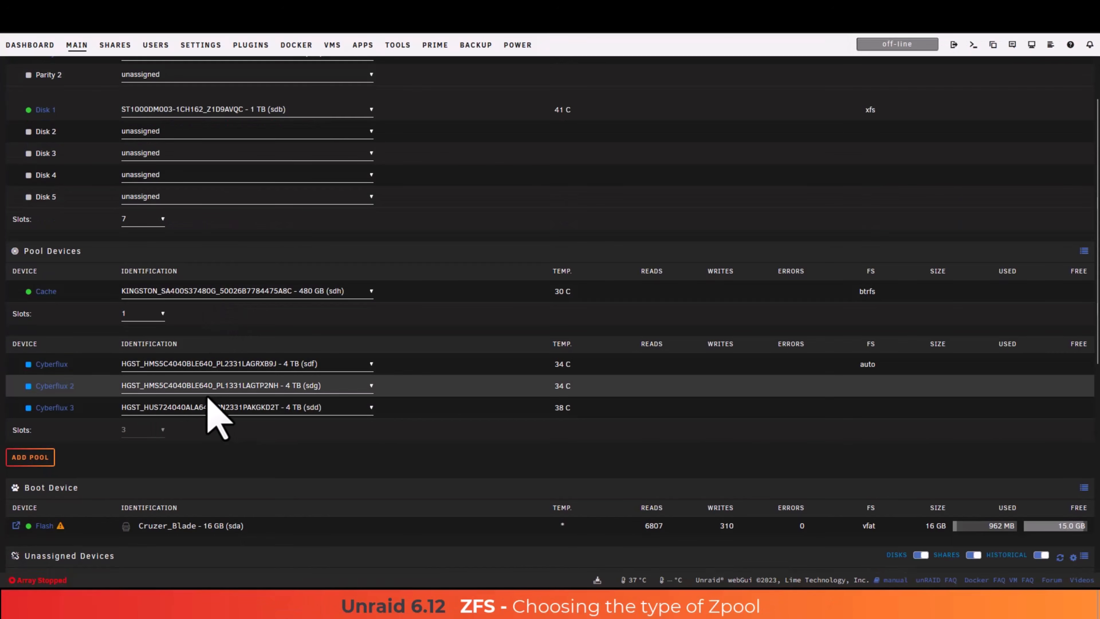
# - Open the settings of the Cyberflux pool and set its file system type to zfs
pyautogui.click(52, 368)
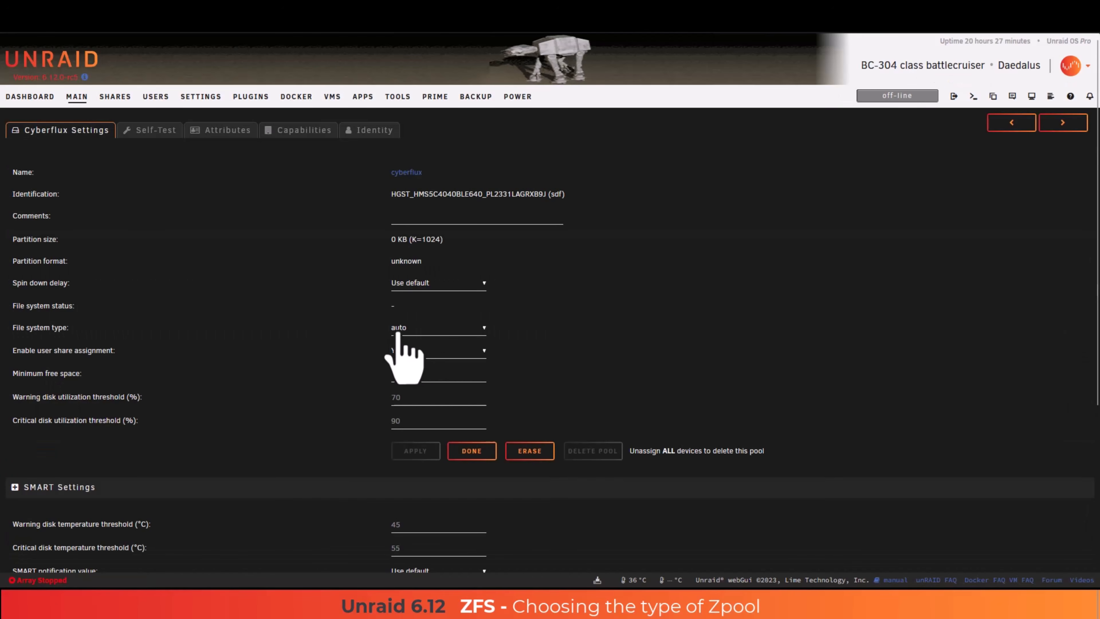
pyautogui.click(409, 331)
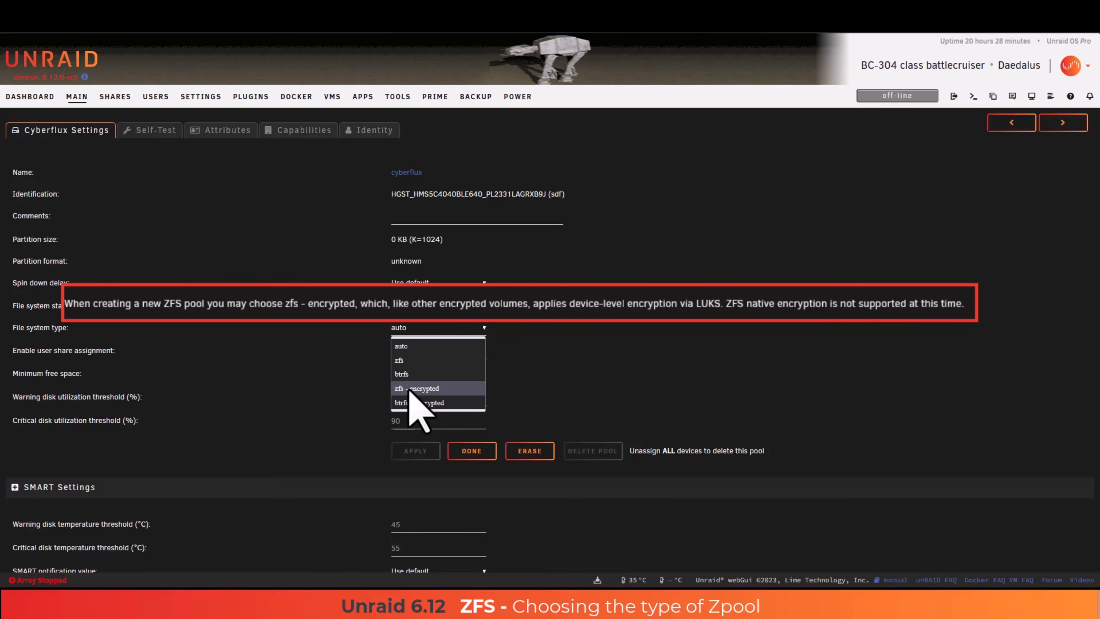
pyautogui.click(404, 363)
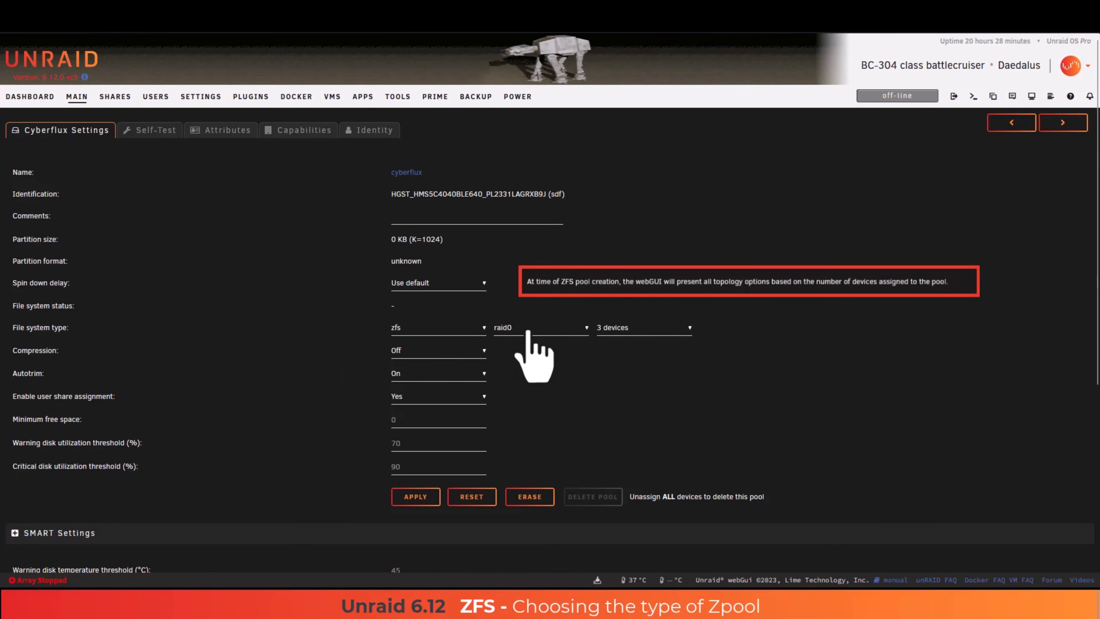
# - Look through the ZFS profile options for the Cyberflux pool and choose raidz with 1 group of 3 devices
pyautogui.click(513, 334)
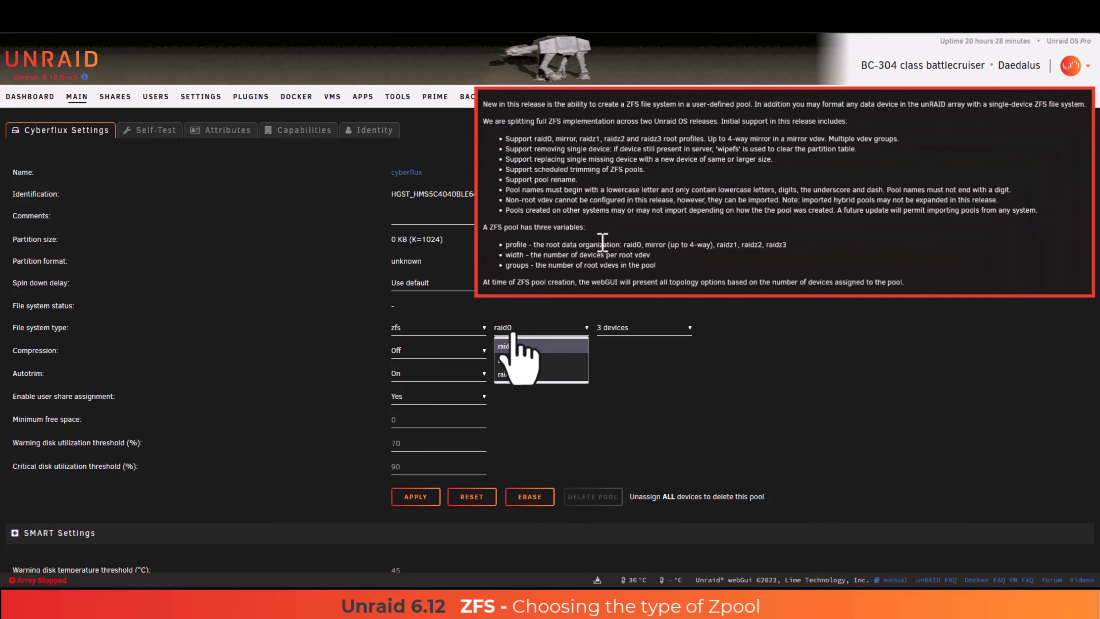
pyautogui.click(513, 334)
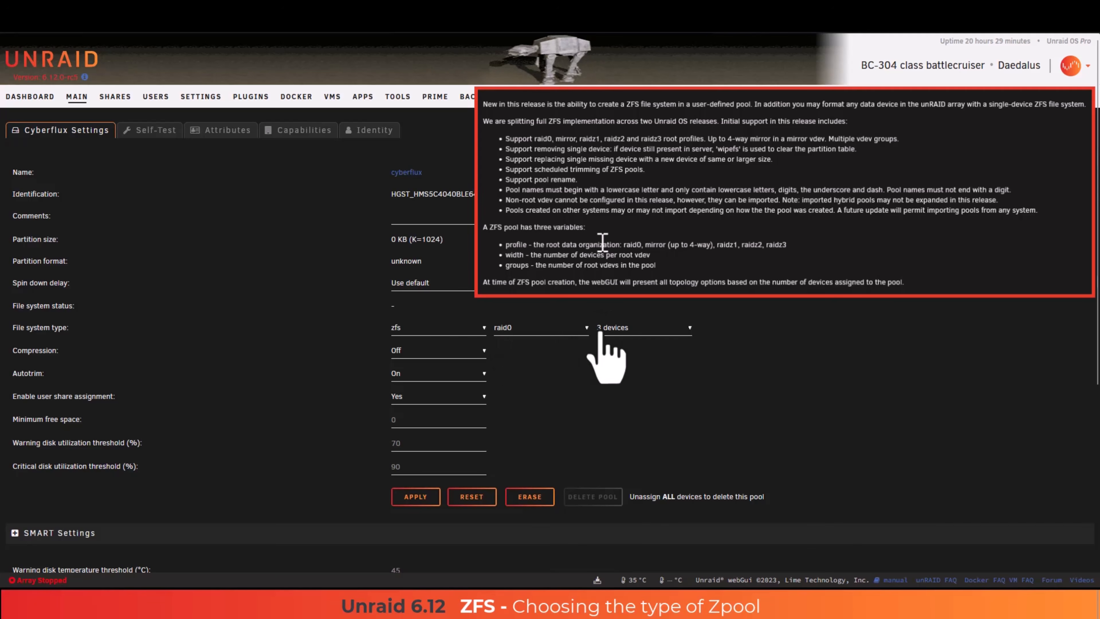
pyautogui.click(533, 330)
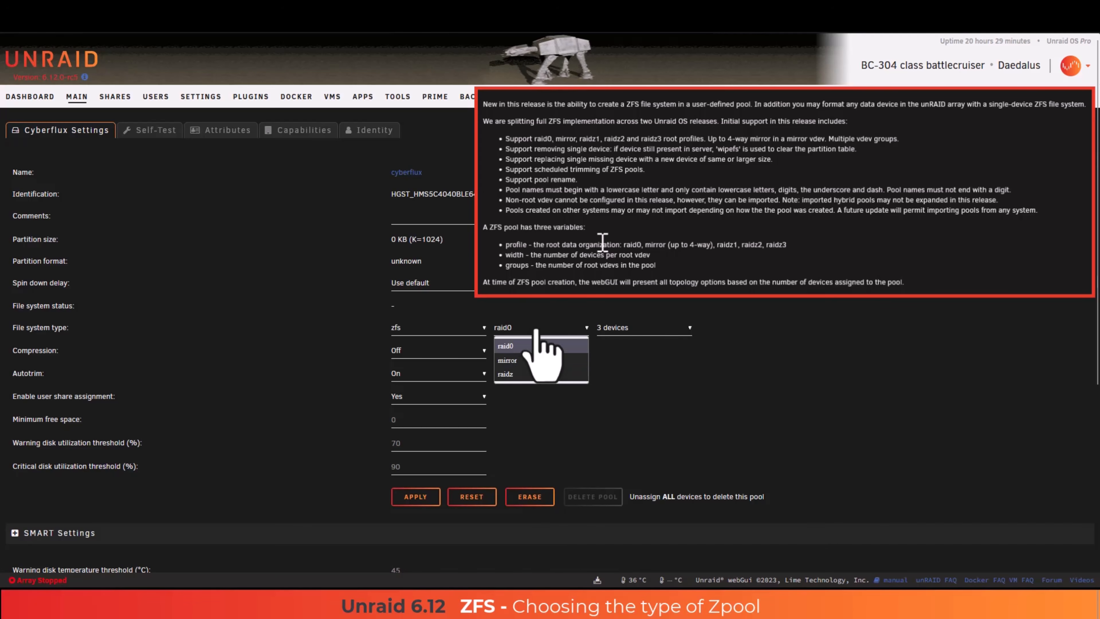
pyautogui.click(518, 359)
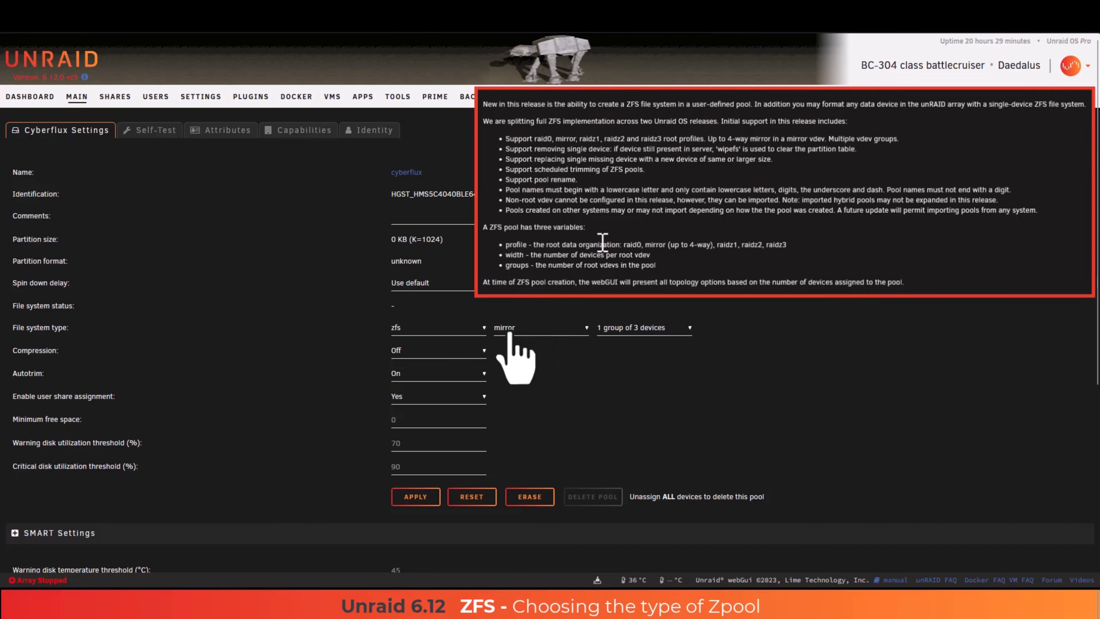
pyautogui.click(525, 331)
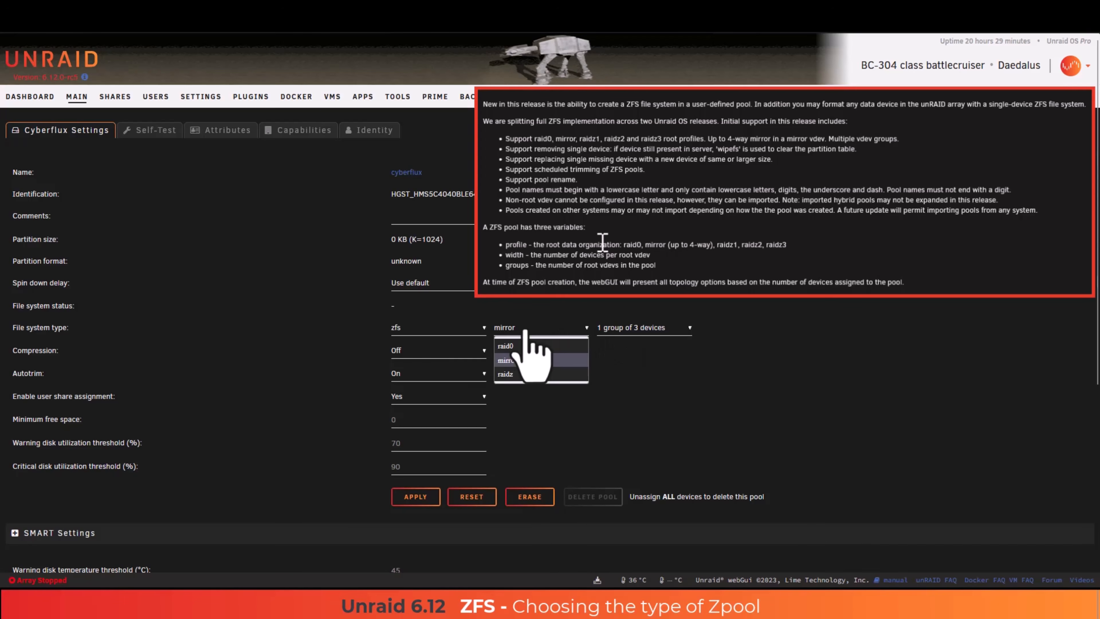
pyautogui.click(515, 373)
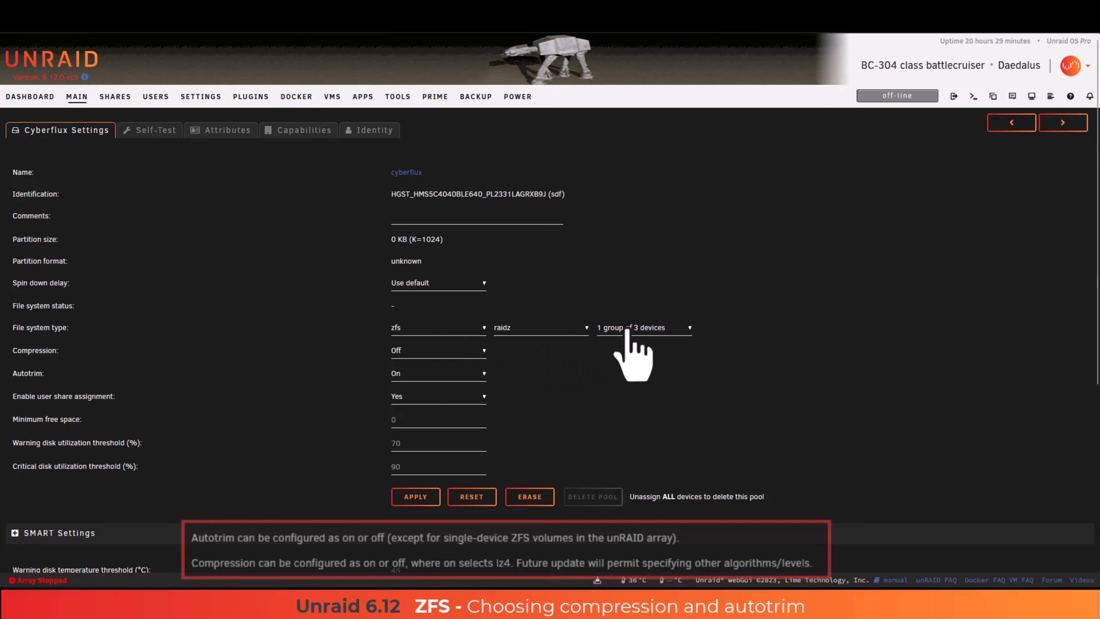
# - Set compression to On and autotrim to Off for the Cyberflux pool
pyautogui.click(411, 352)
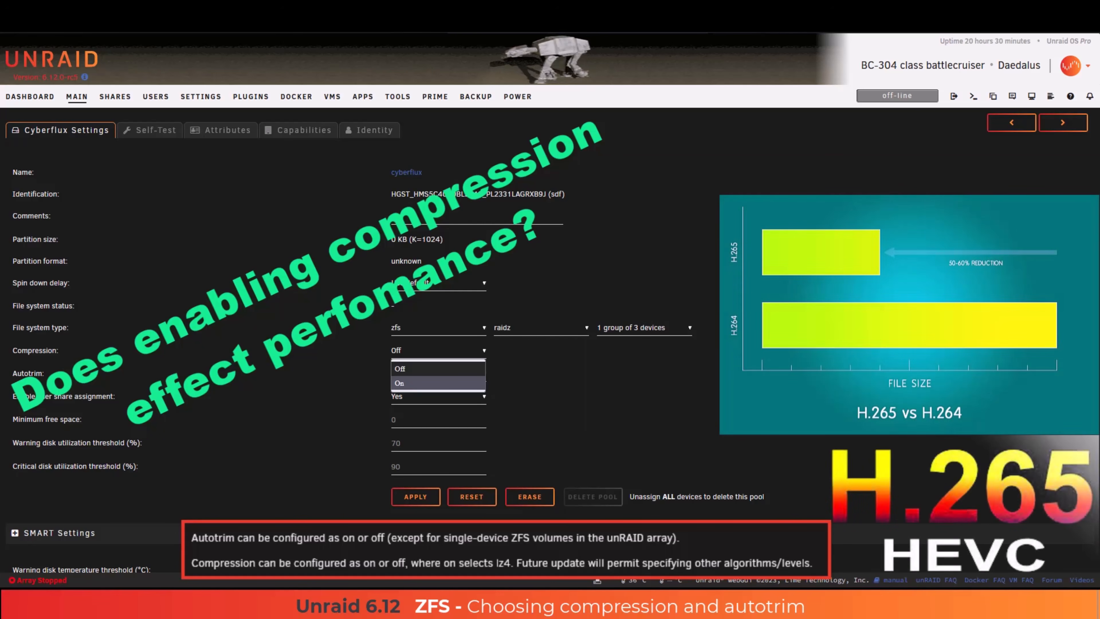
pyautogui.click(411, 382)
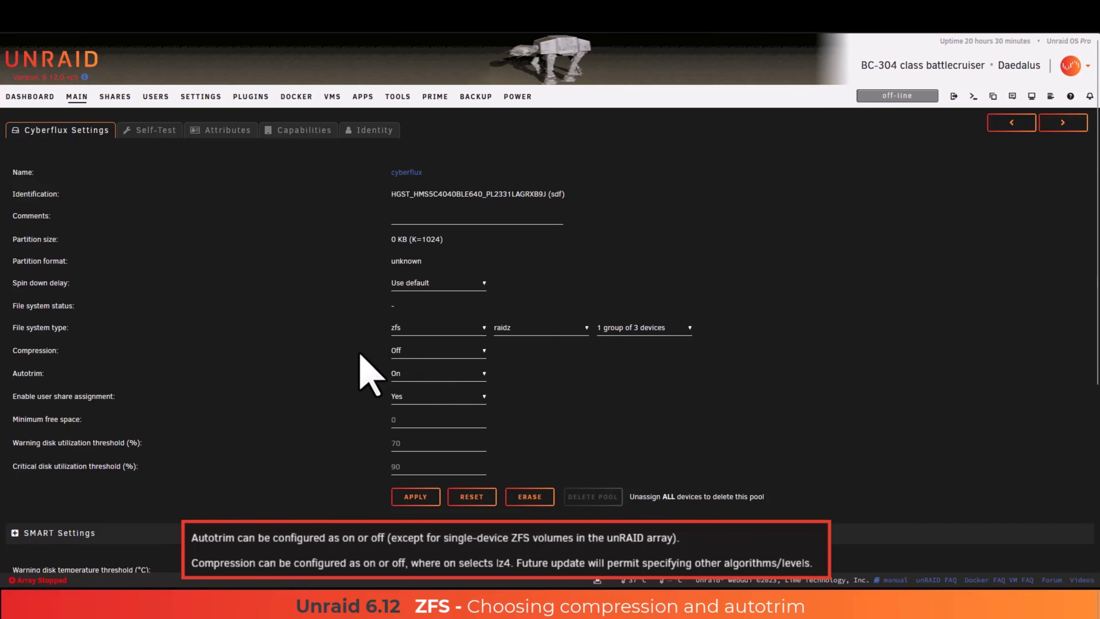
pyautogui.click(422, 351)
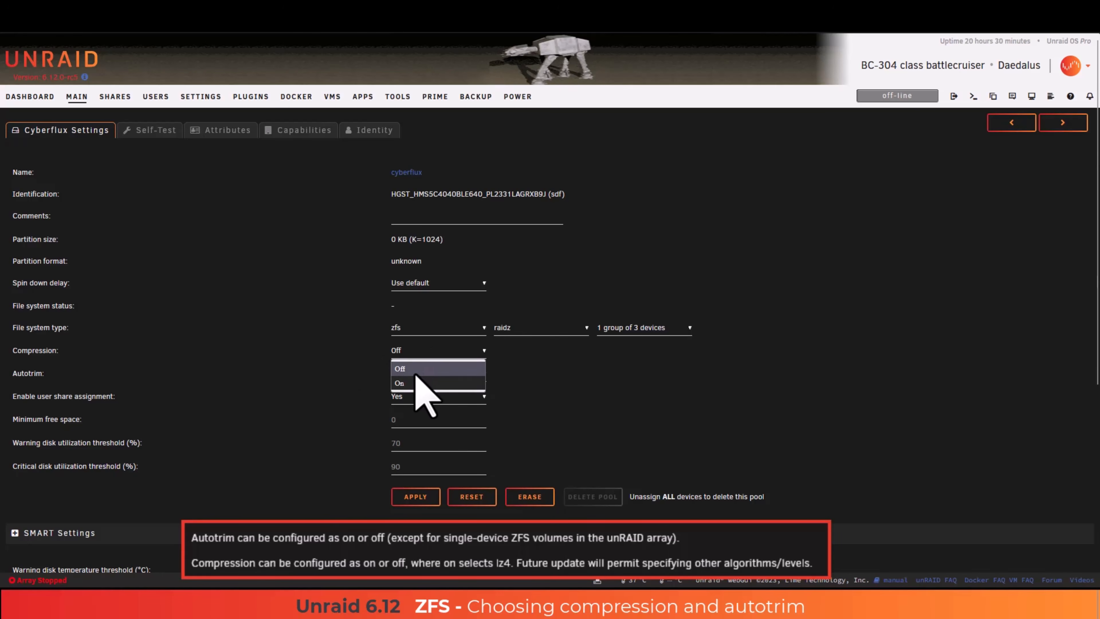
pyautogui.click(411, 384)
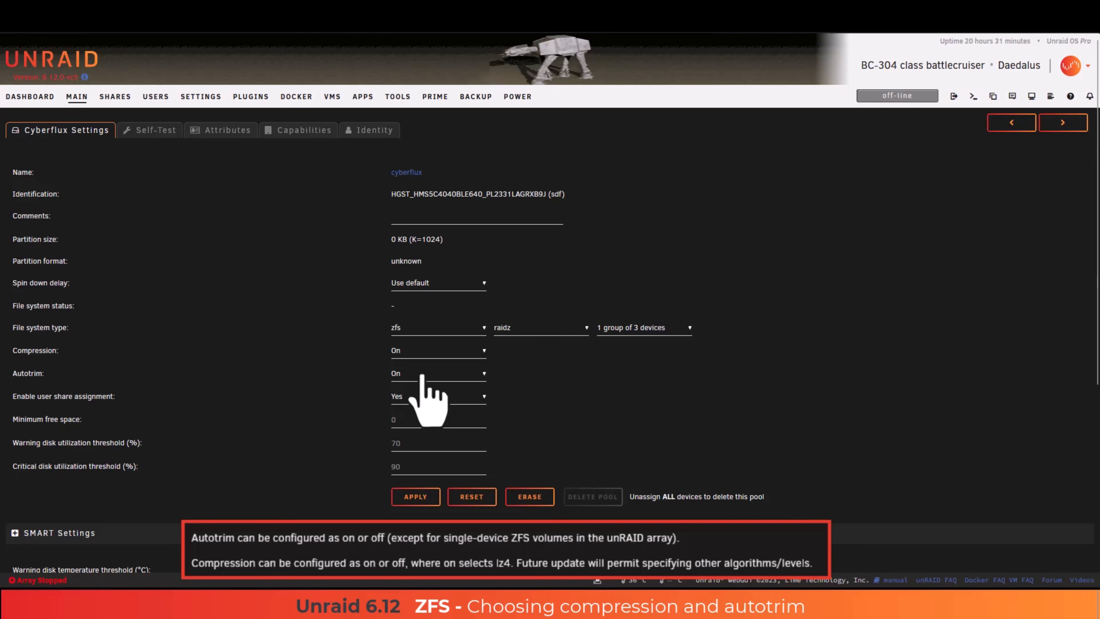
pyautogui.click(397, 375)
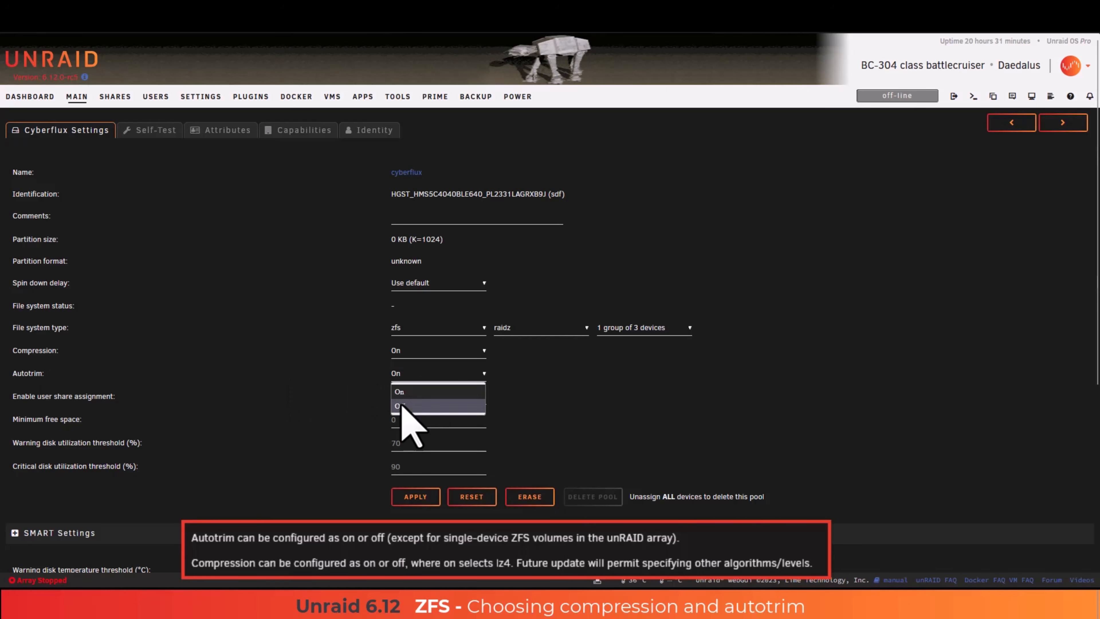
pyautogui.click(400, 405)
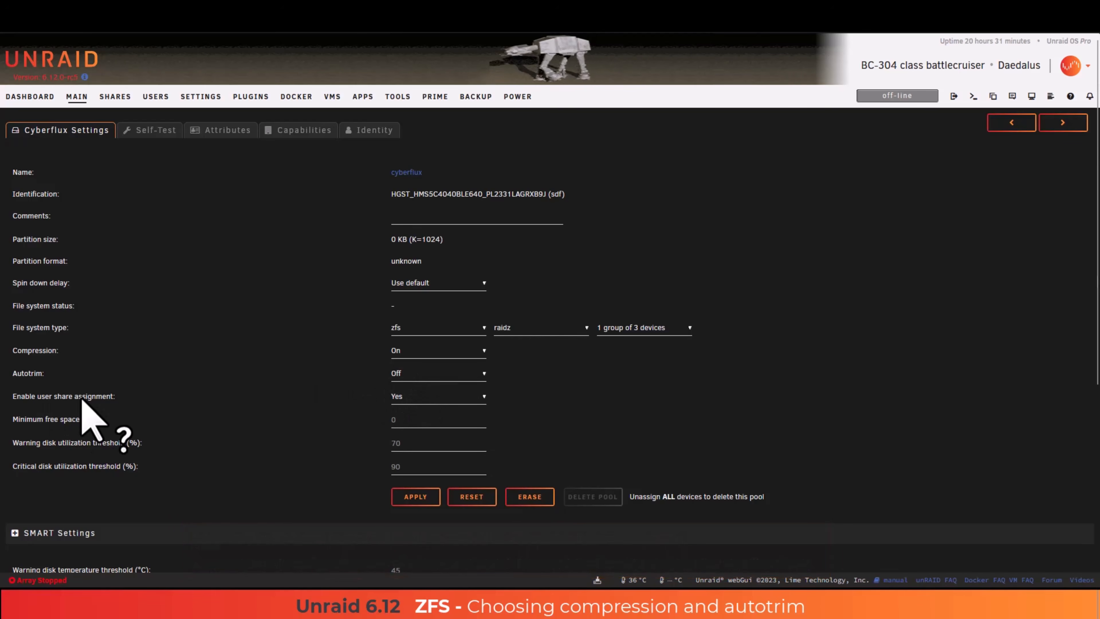
# - Keep user share assignment at Yes for the Cyberflux pool, then apply the settings and return to the device overview
pyautogui.click(415, 398)
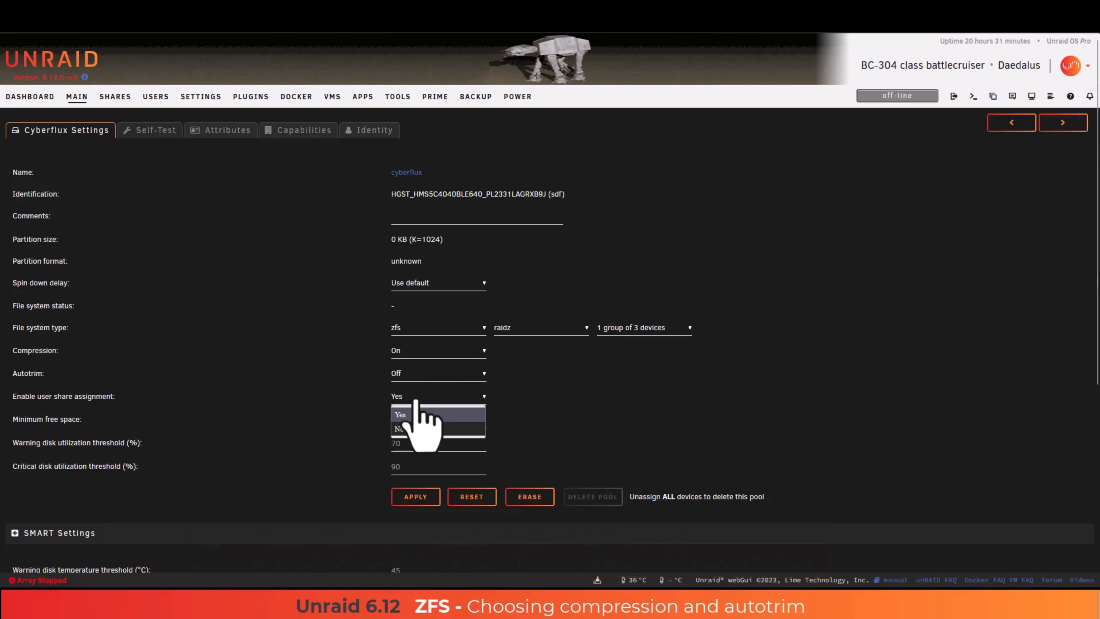
pyautogui.click(403, 414)
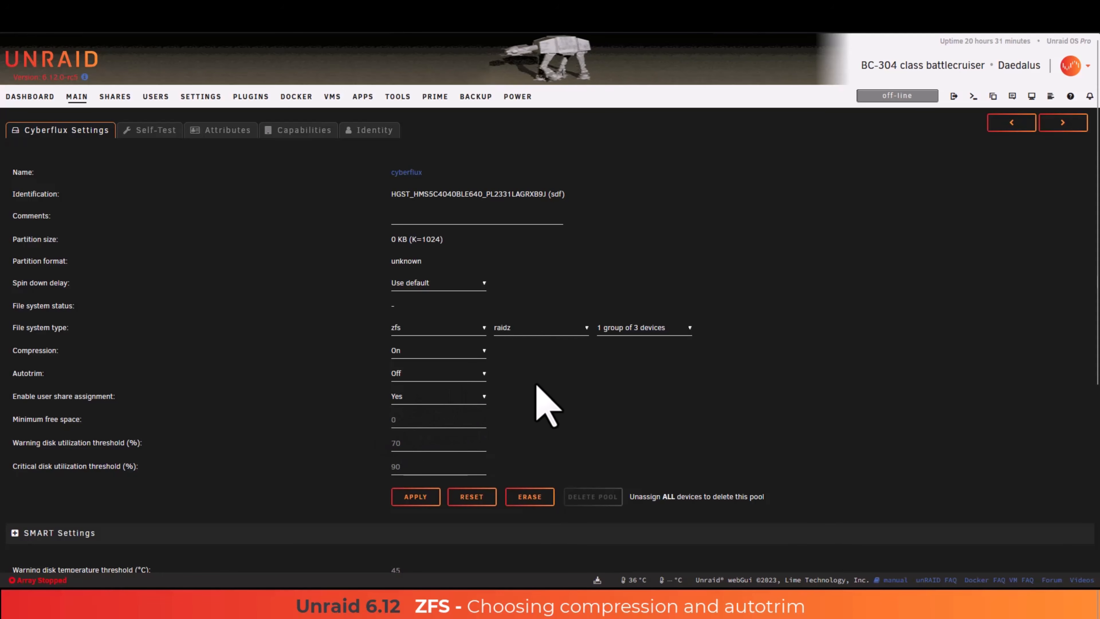
pyautogui.click(415, 496)
pyautogui.click(468, 497)
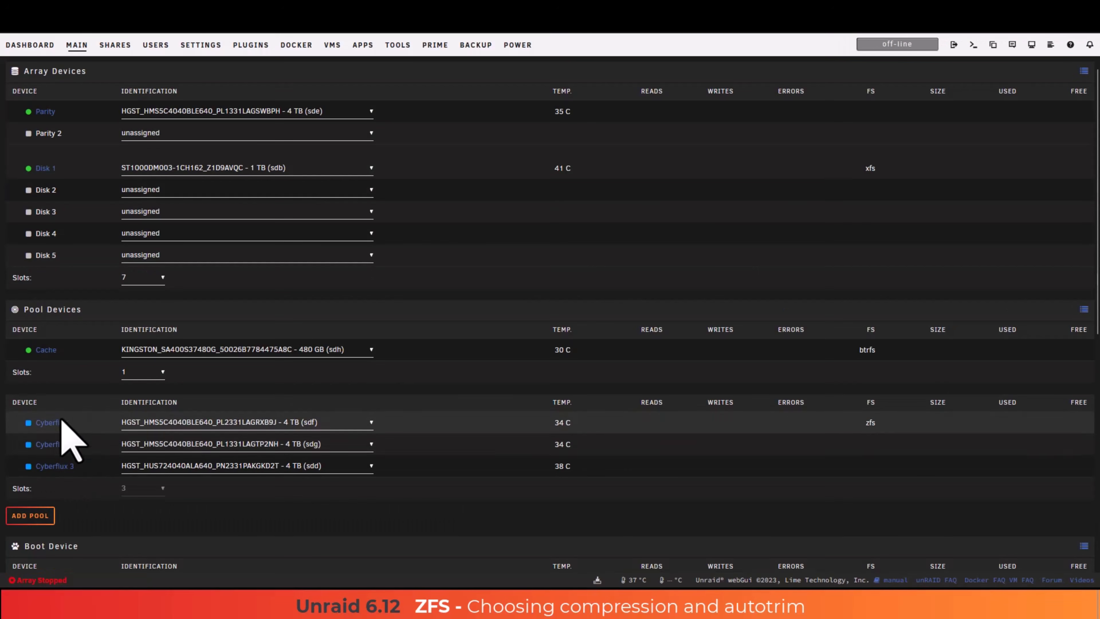
# - Assign the unassigned precleared 1 TB Toshiba drive (sdc) to the Disk 2 slot of the array
pyautogui.scroll(-8, 370, 381)
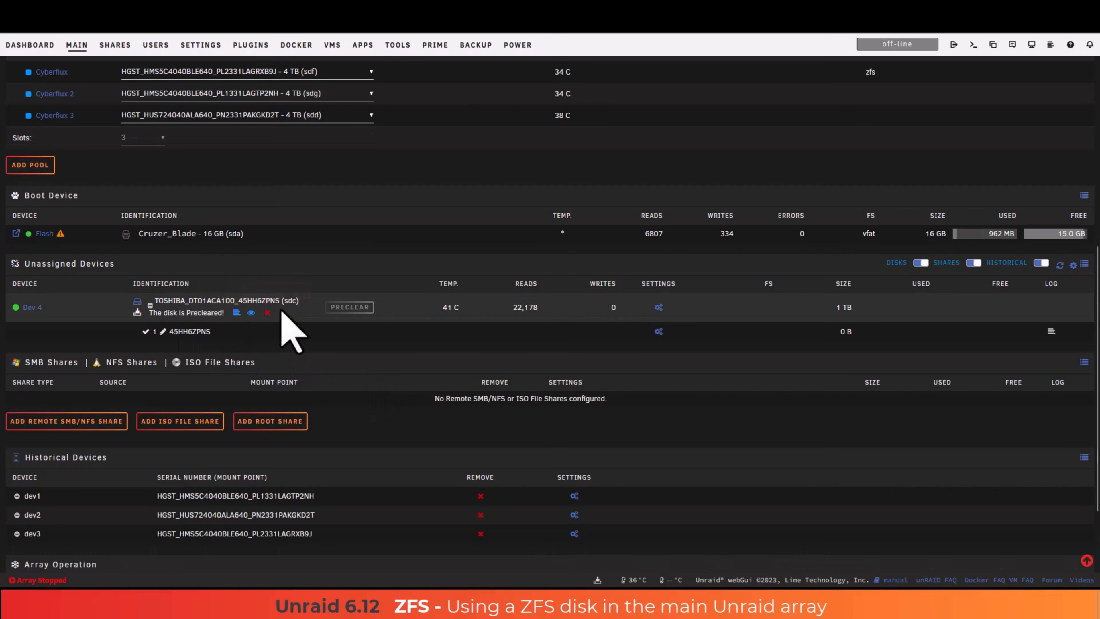
pyautogui.scroll(1, 303, 356)
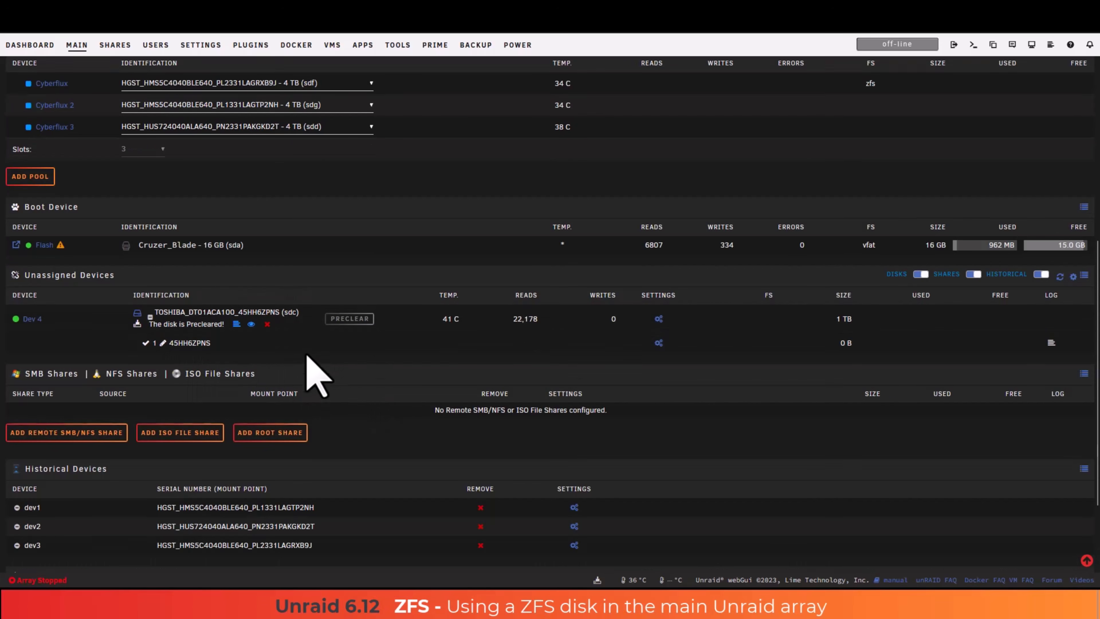
pyautogui.scroll(10, 308, 361)
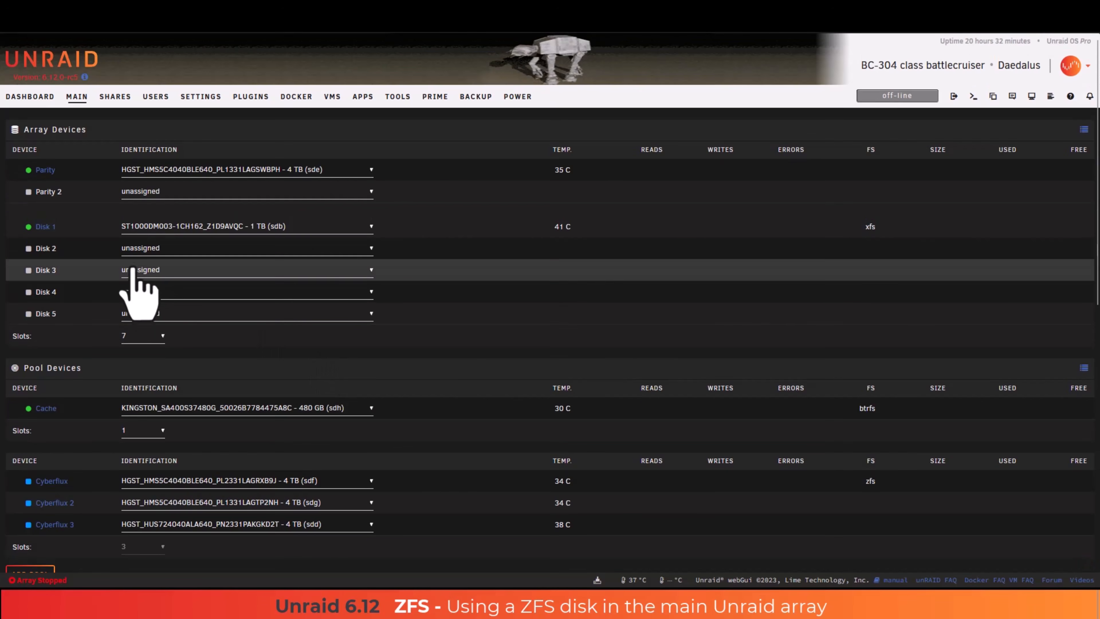
pyautogui.click(151, 248)
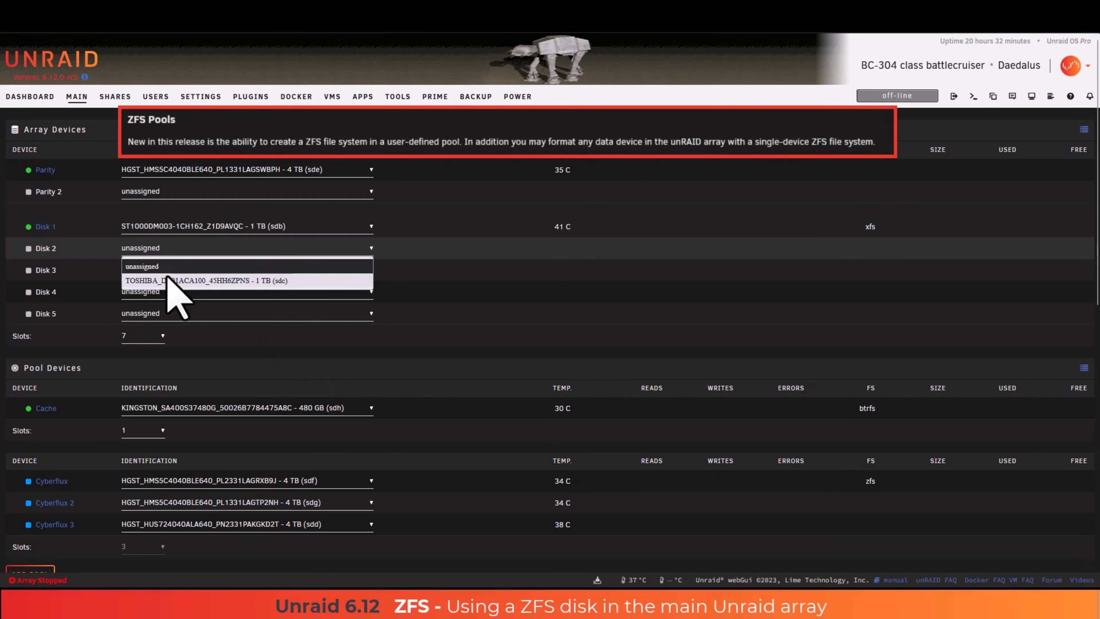
pyautogui.click(168, 281)
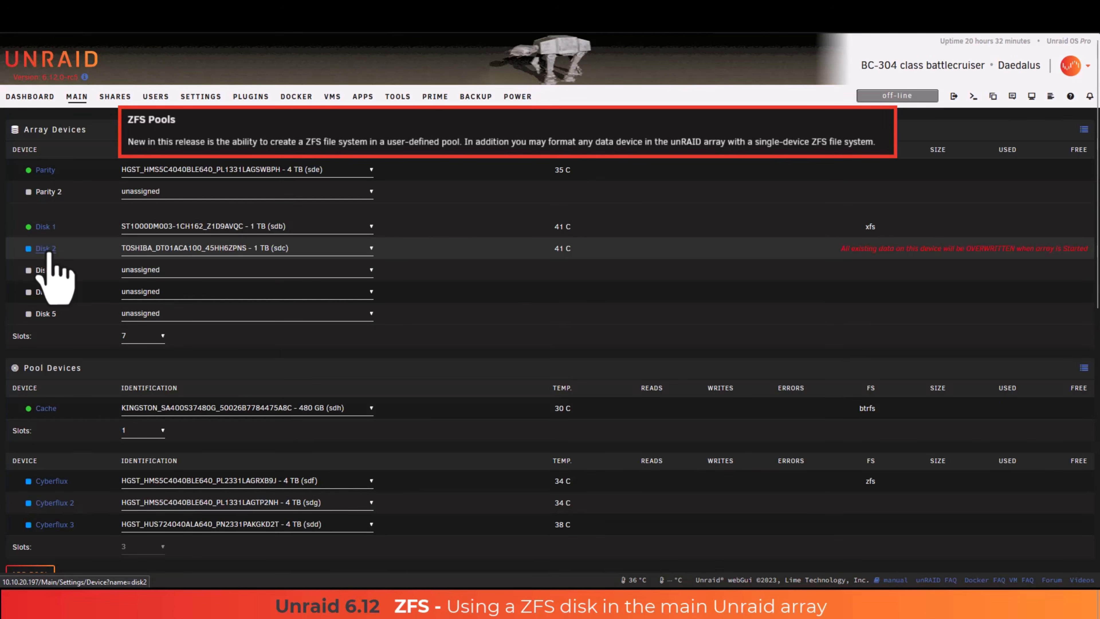
# - Set Disk 2's file system type to zfs with compression On and apply the disk settings
pyautogui.click(47, 250)
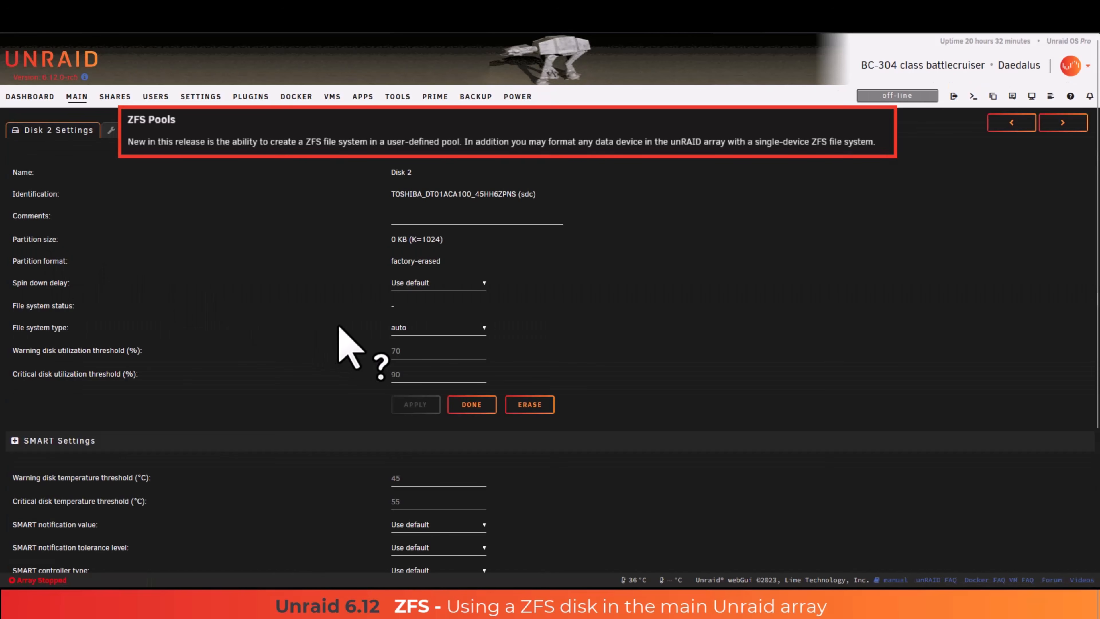
pyautogui.click(412, 328)
pyautogui.click(417, 374)
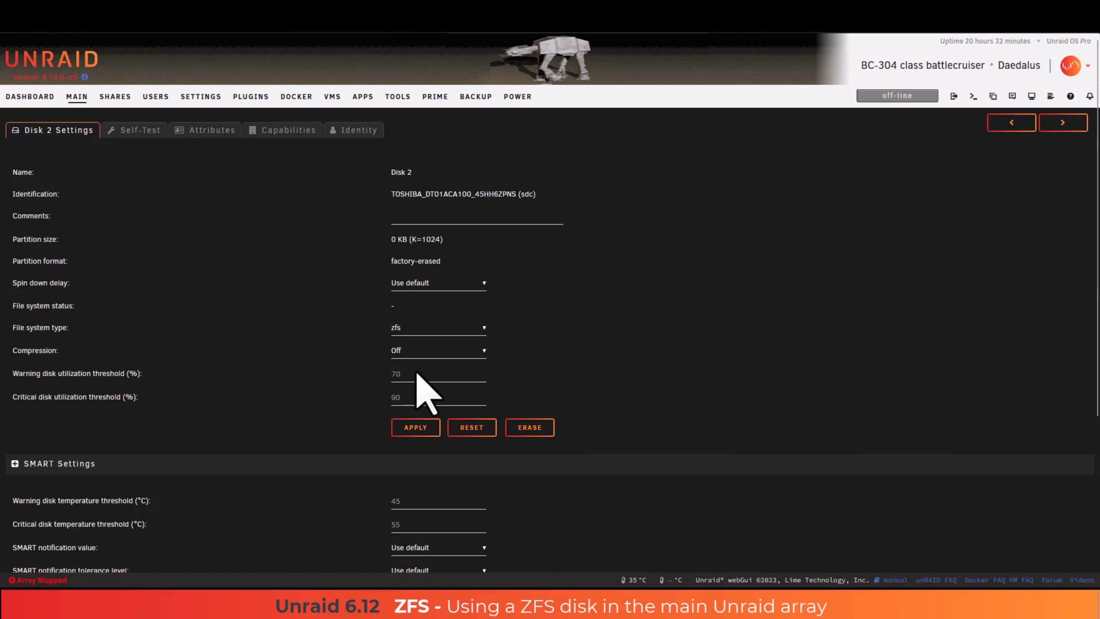
pyautogui.click(426, 351)
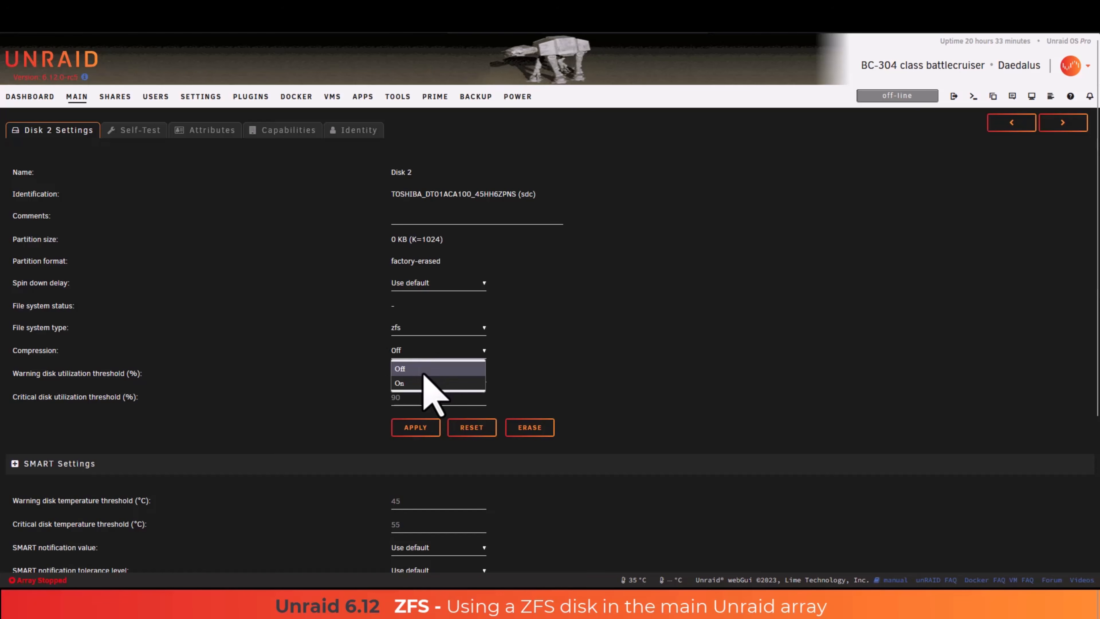
pyautogui.click(425, 383)
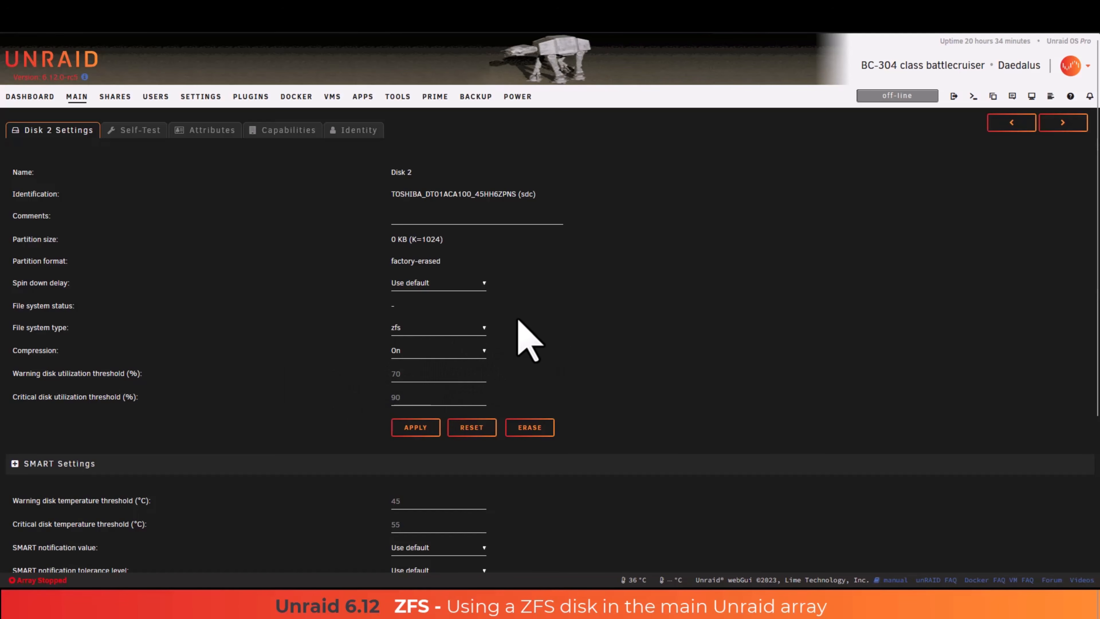
pyautogui.scroll(-1, 368, 390)
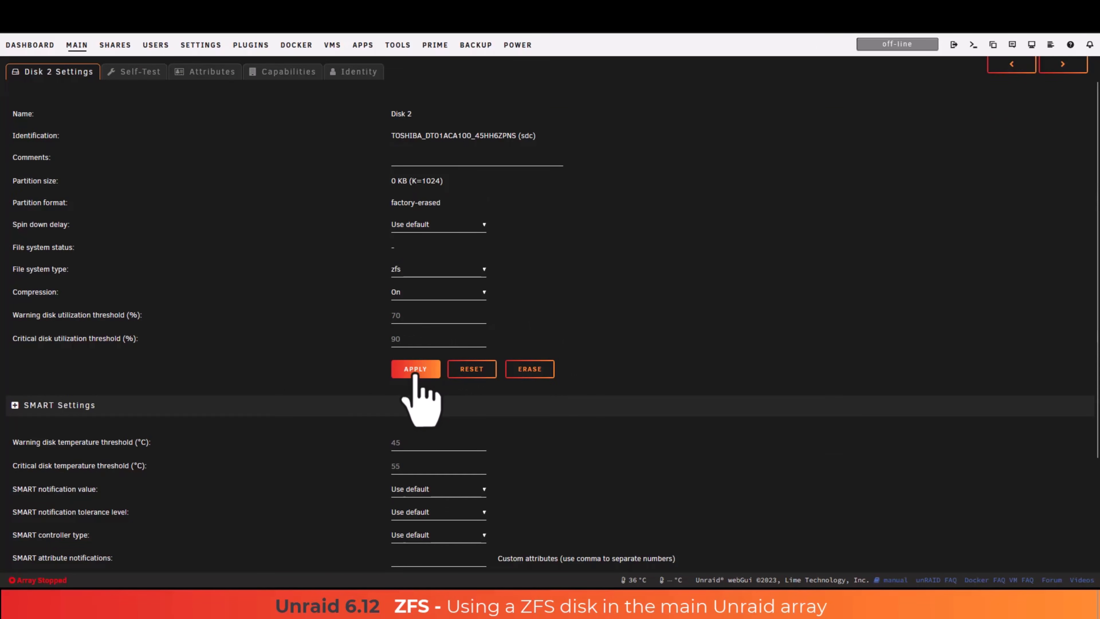
pyautogui.click(416, 369)
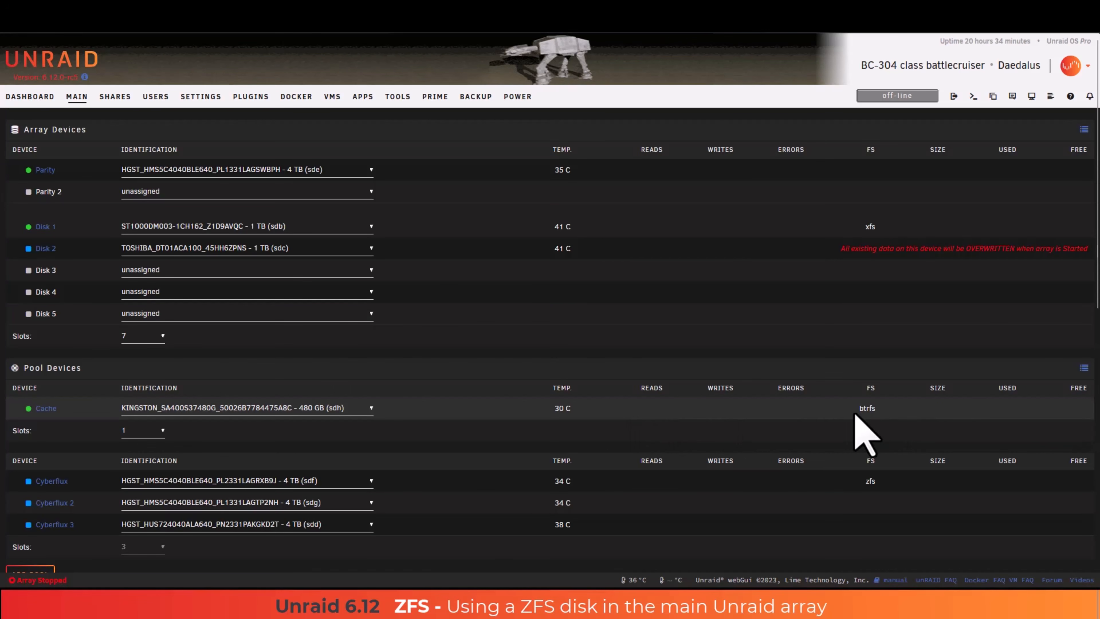
# - Set compression to On for the btrfs cache pool and apply its settings
pyautogui.click(48, 412)
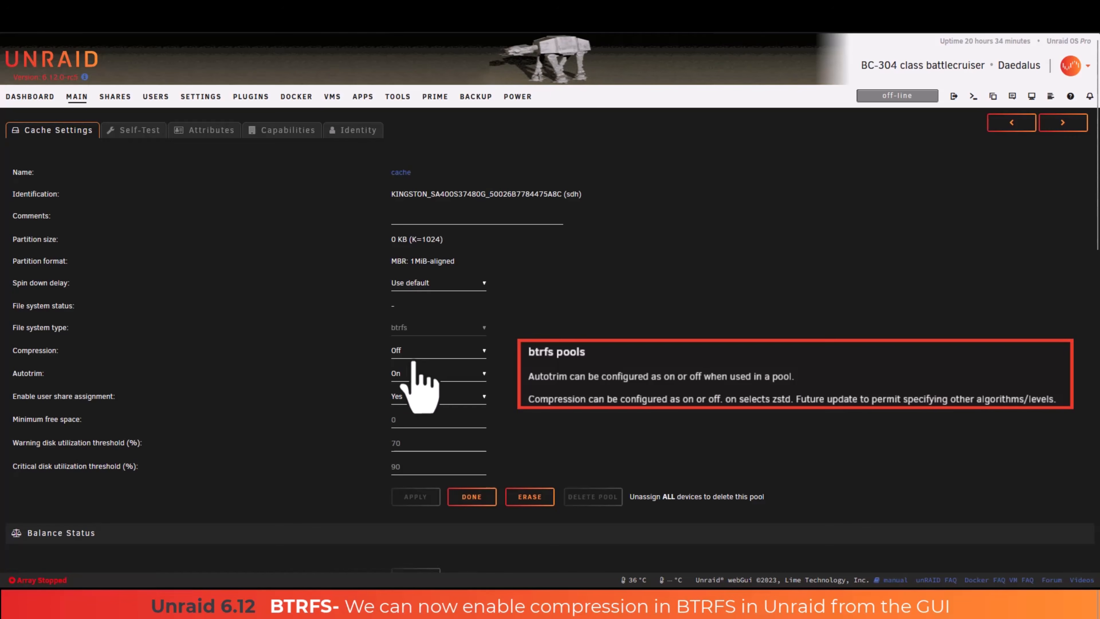
pyautogui.click(414, 353)
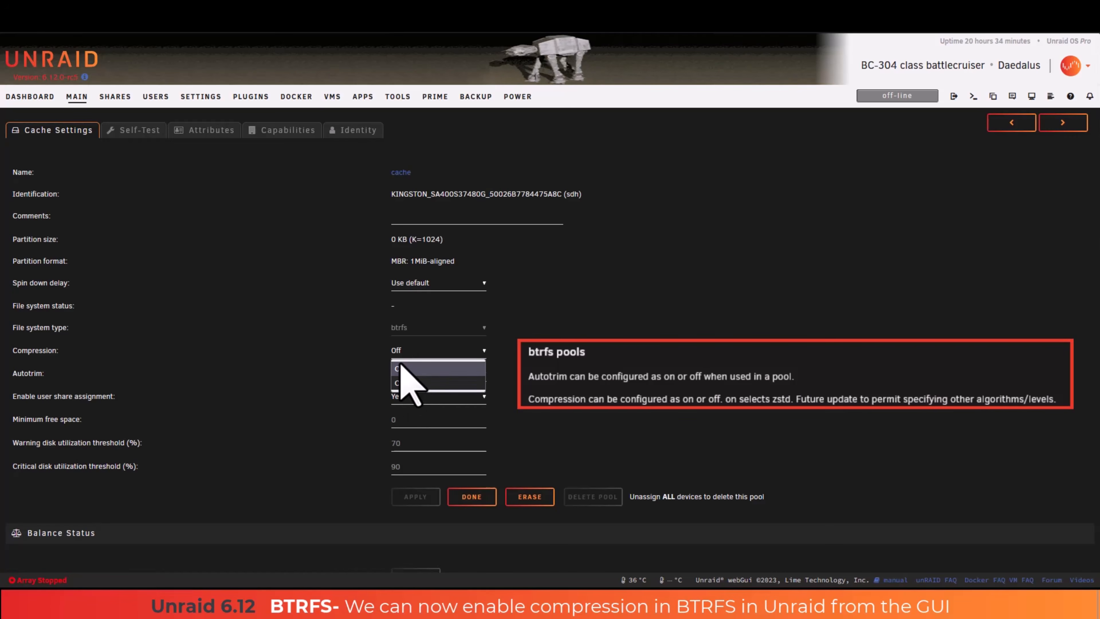
pyautogui.click(414, 369)
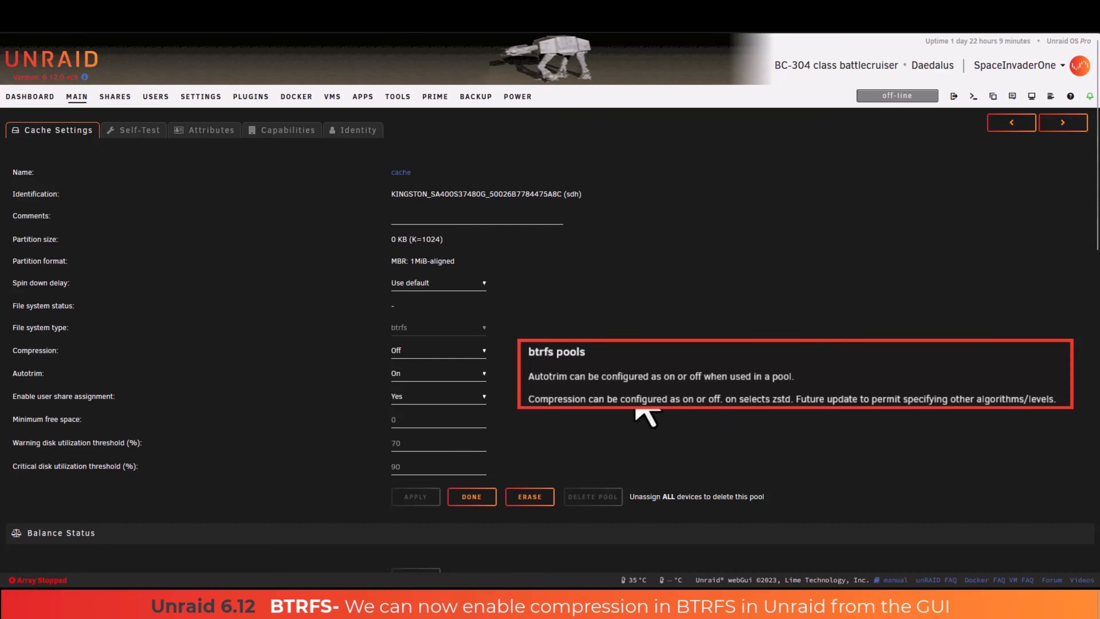
pyautogui.click(450, 353)
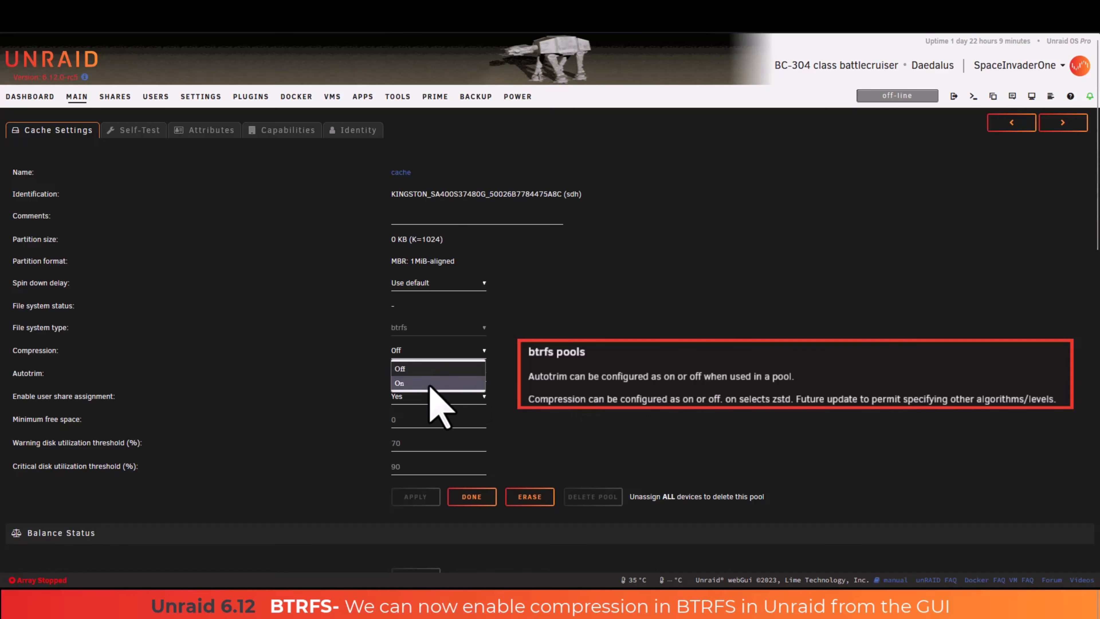
pyautogui.click(438, 384)
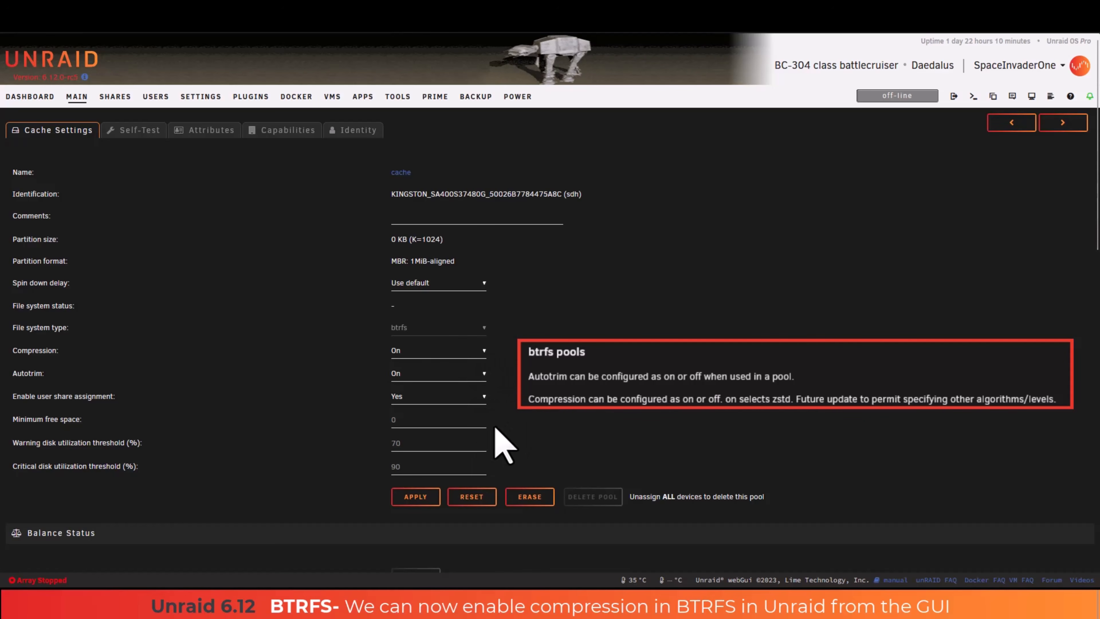
pyautogui.click(416, 497)
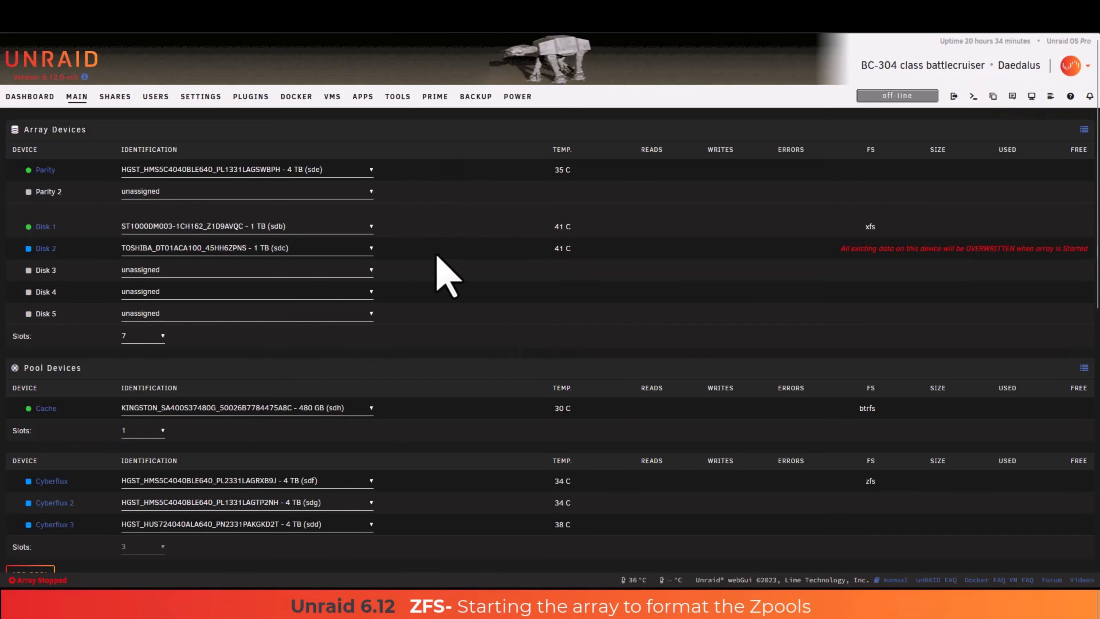
# - Start the array with the newly assigned Disk 2 and Cyberflux pool, and check the Cyberflux pool's size
pyautogui.scroll(-10, 438, 255)
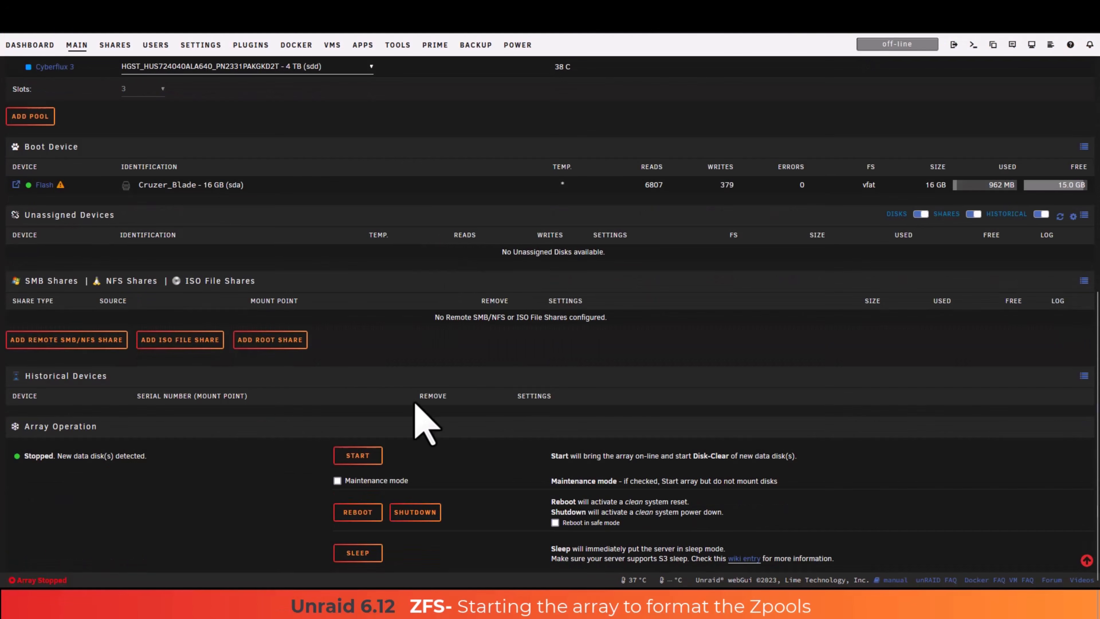
pyautogui.click(356, 457)
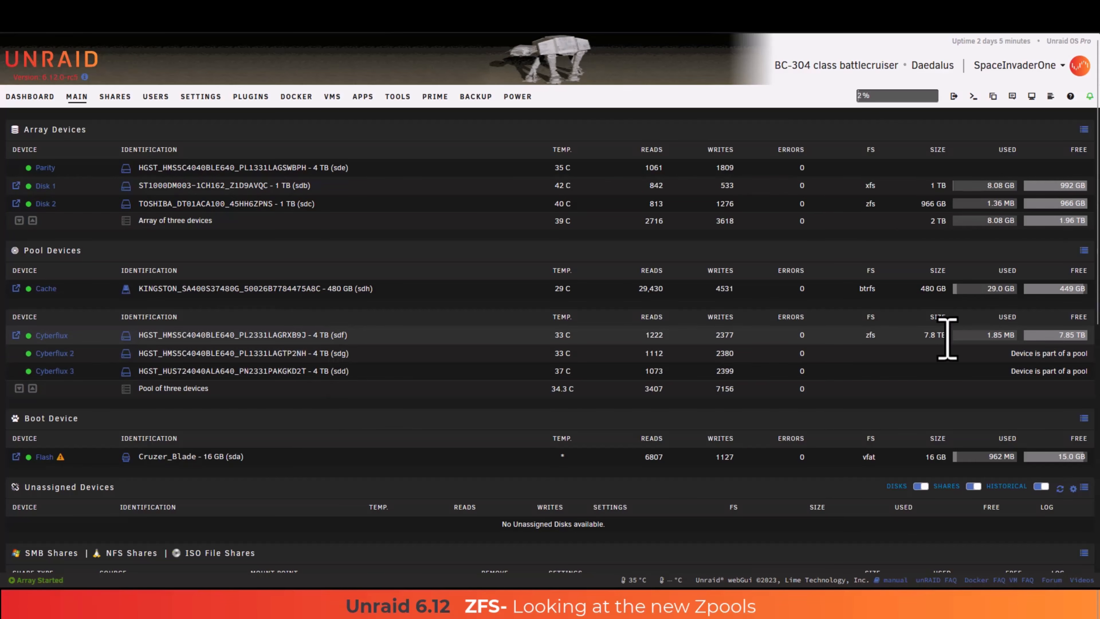
pyautogui.moveTo(950, 340); pyautogui.dragTo(919, 334)
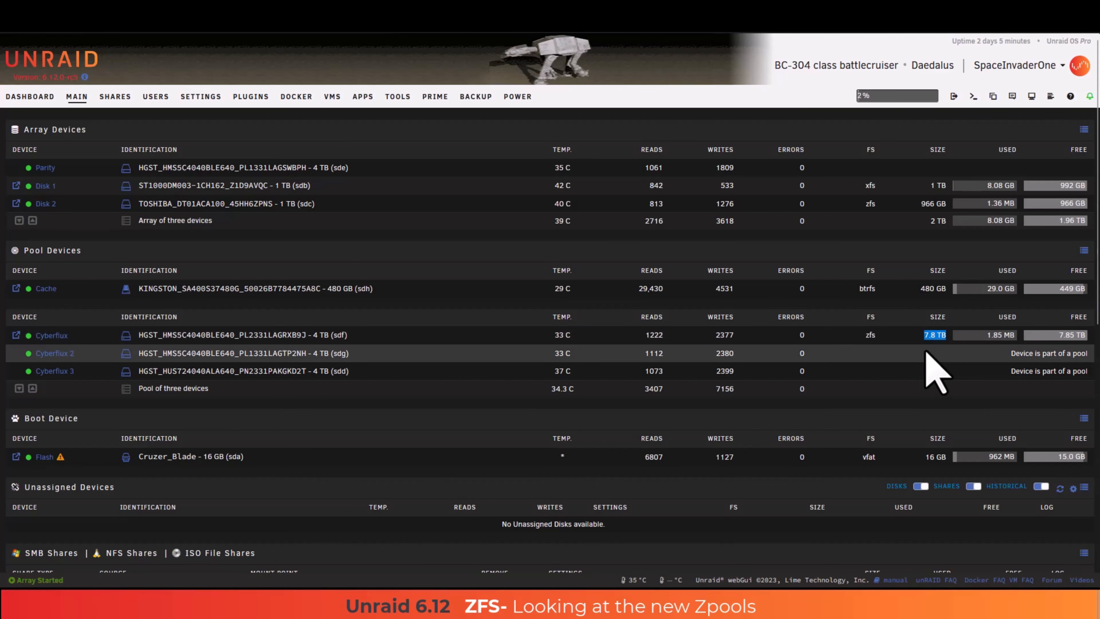
pyautogui.click(926, 351)
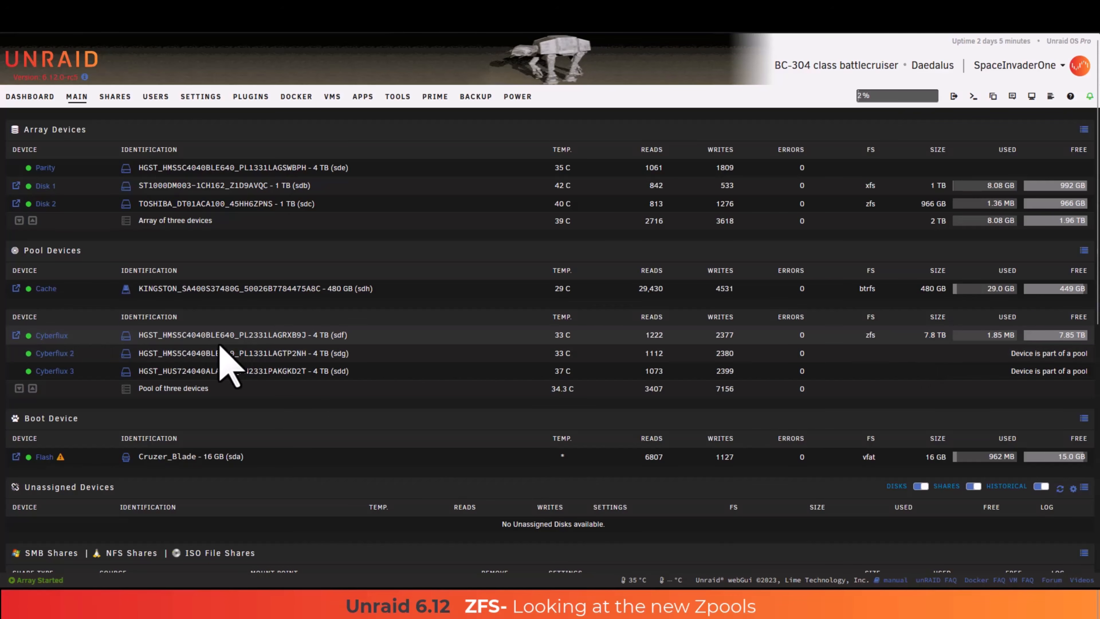
# - Set the Cyberflux pool's minimum free space to 10% and apply the setting
pyautogui.click(52, 336)
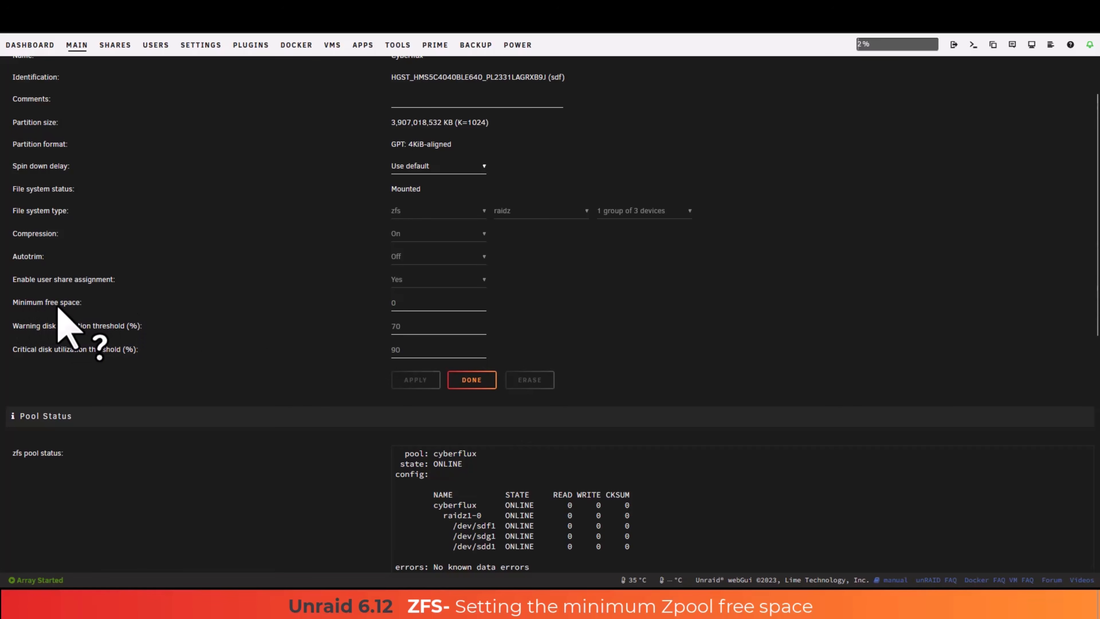
pyautogui.click(405, 307)
pyautogui.press('BackSpace')
pyautogui.write('1')
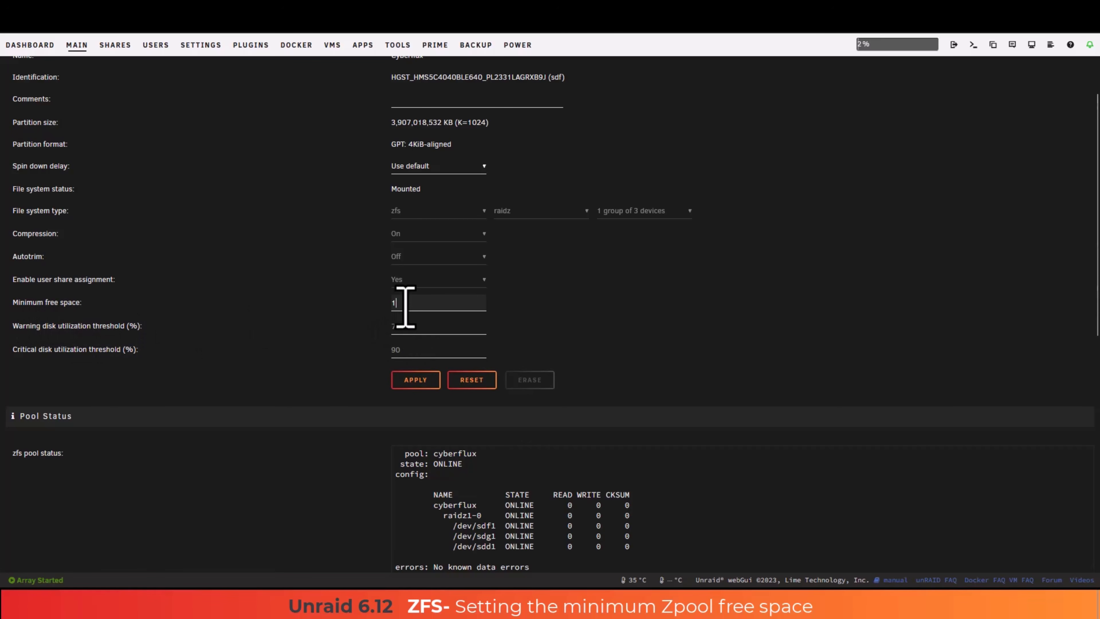
pyautogui.write('0%')
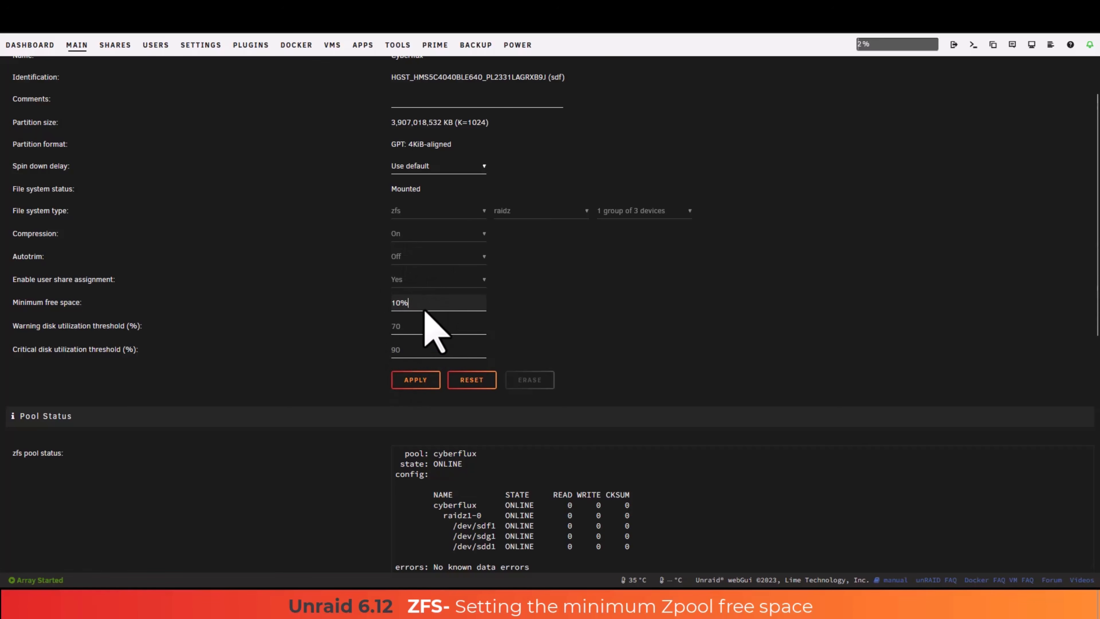
pyautogui.click(409, 380)
# - Examine the Cyberflux pool's status and its scrub schedule options, keeping the schedule at Disabled
pyautogui.scroll(-6, 342, 312)
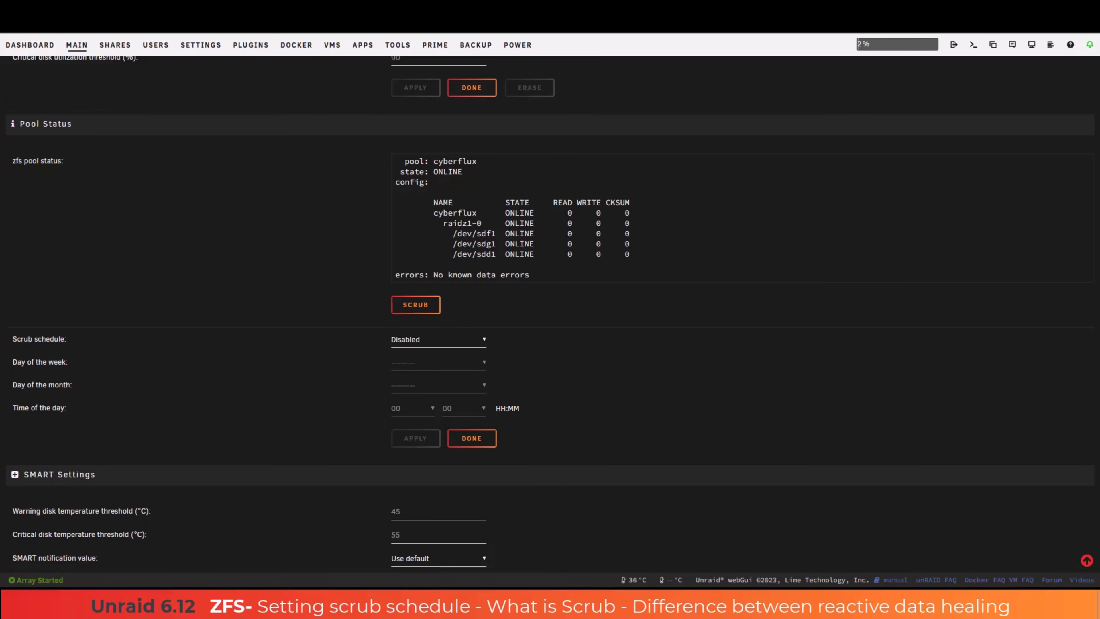
pyautogui.click(450, 340)
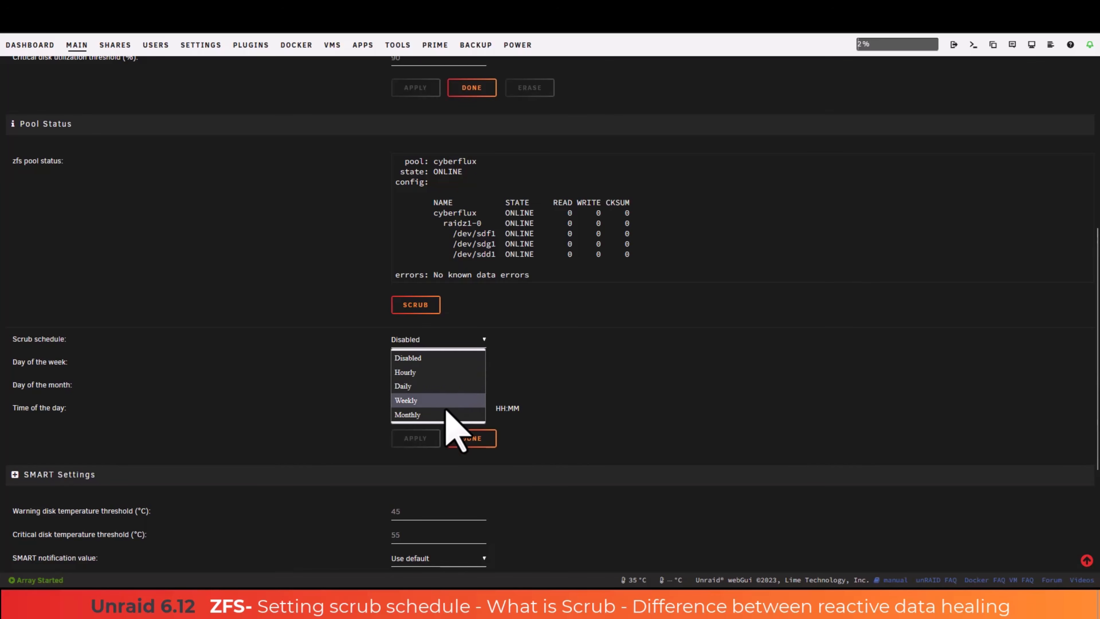
pyautogui.click(450, 313)
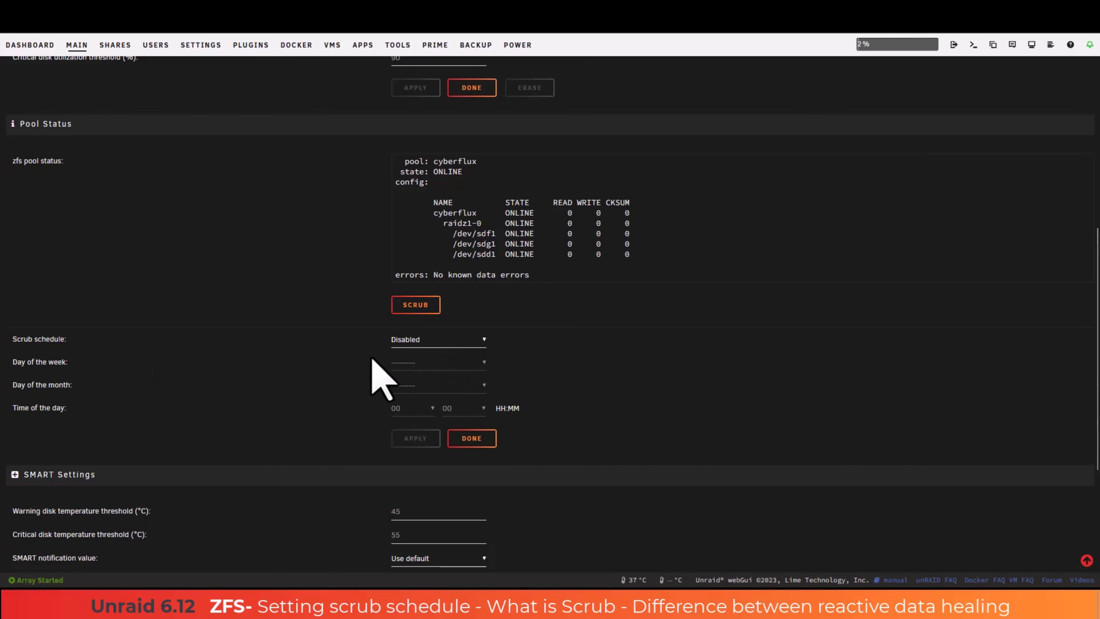
pyautogui.click(407, 343)
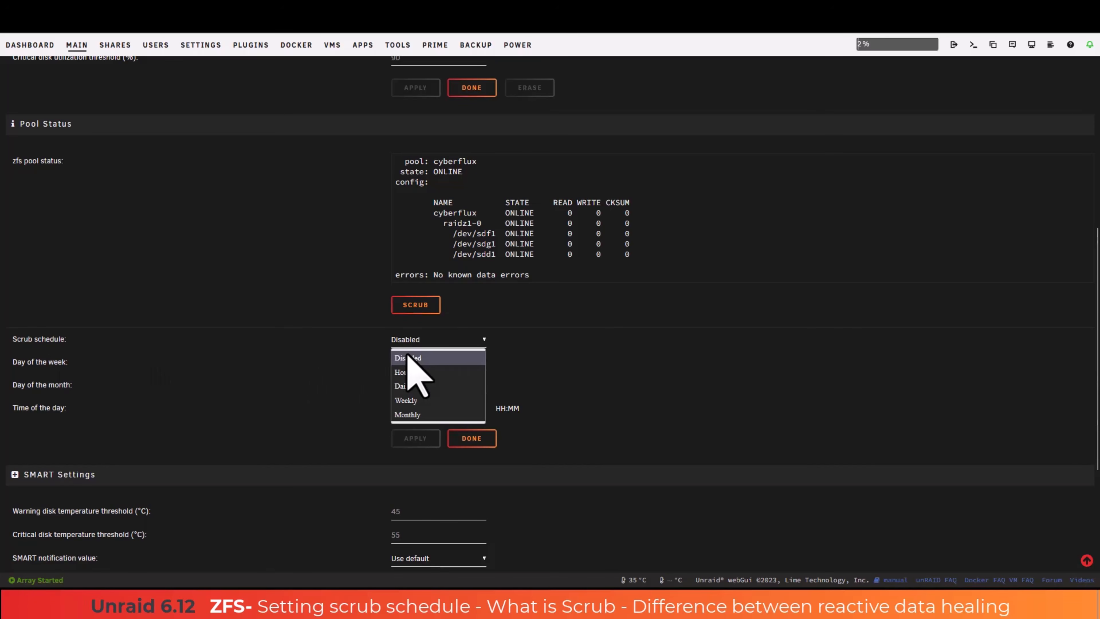
pyautogui.click(410, 354)
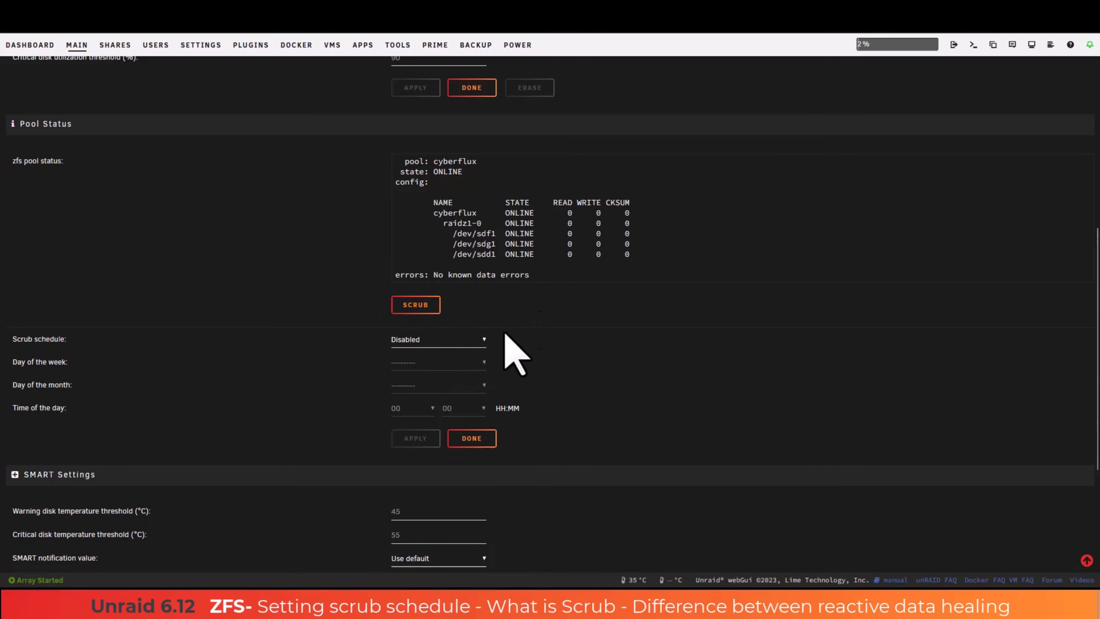
pyautogui.scroll(8, 553, 442)
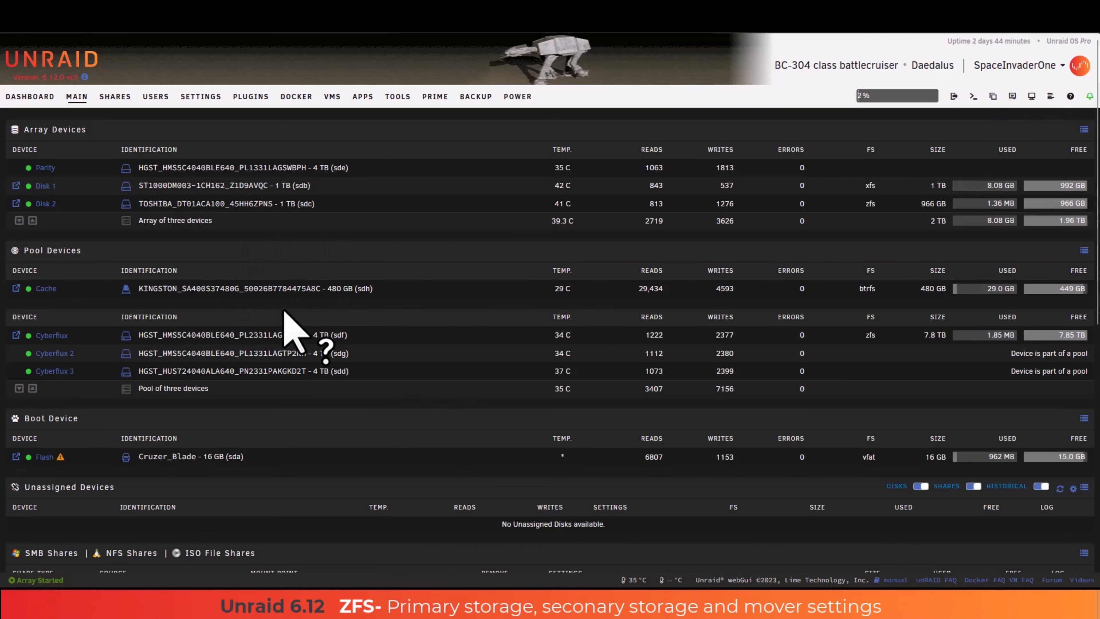
# - Open the appdata user share's settings and examine the choices for its primary storage
pyautogui.click(117, 103)
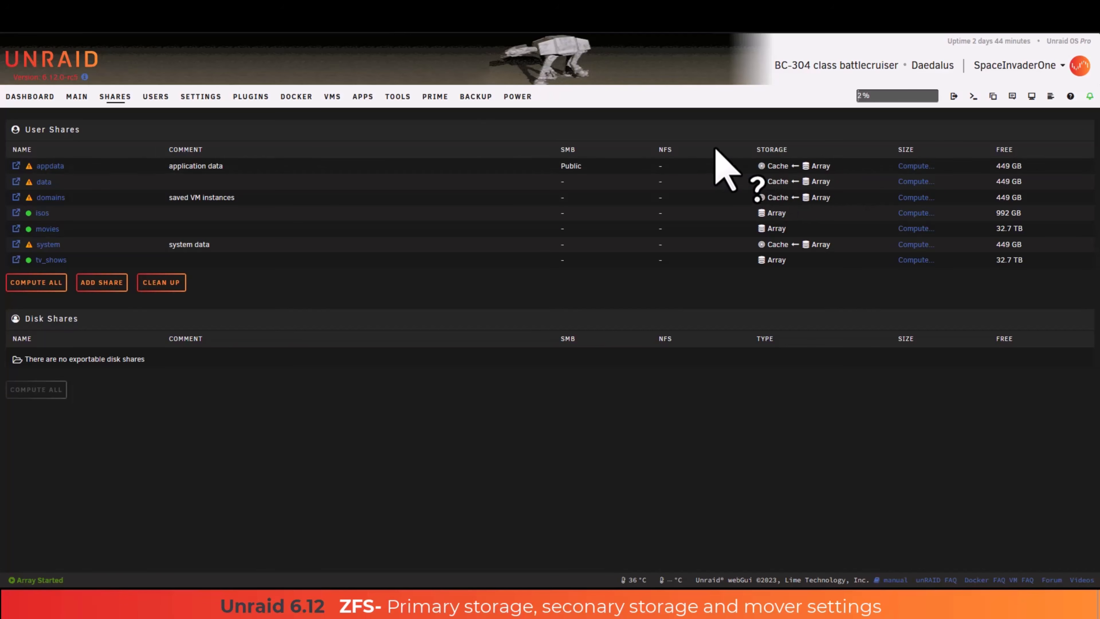
pyautogui.click(50, 167)
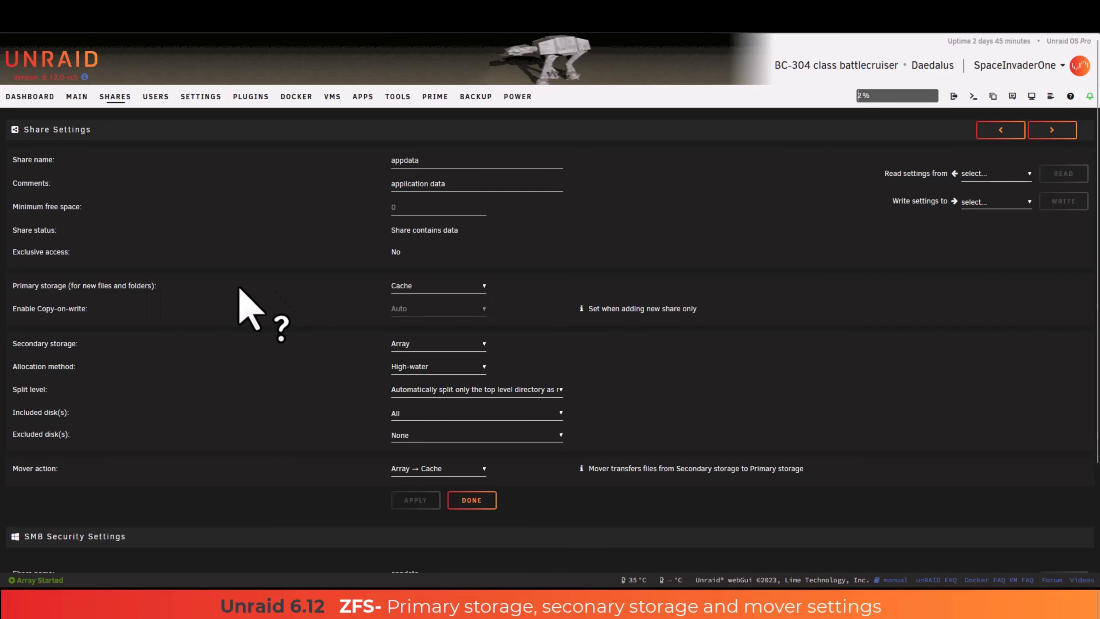
pyautogui.click(407, 286)
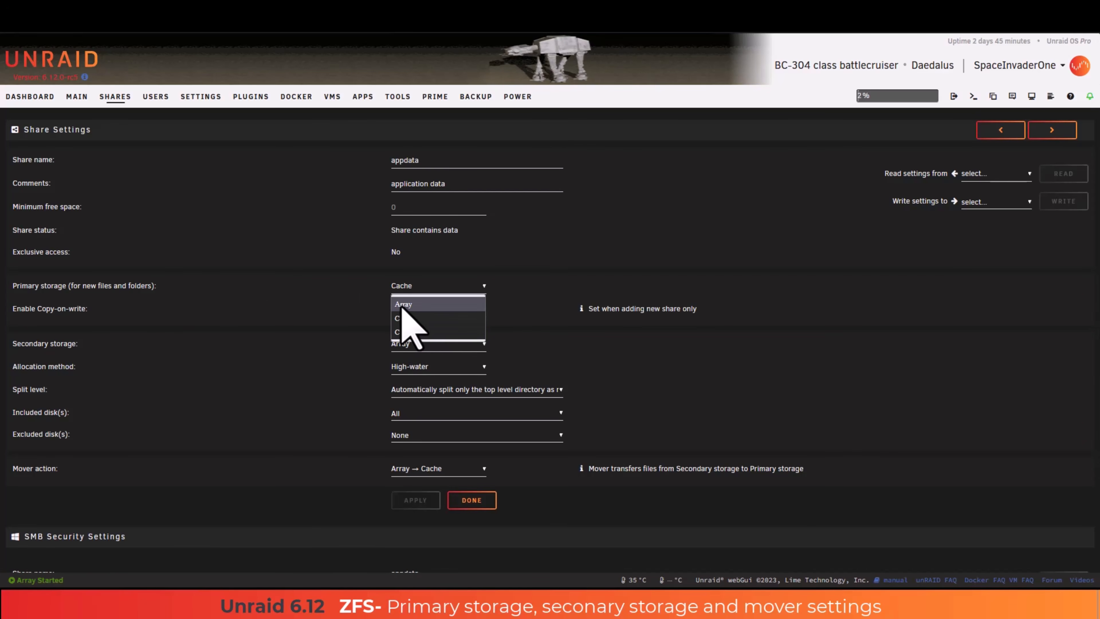
pyautogui.click(361, 291)
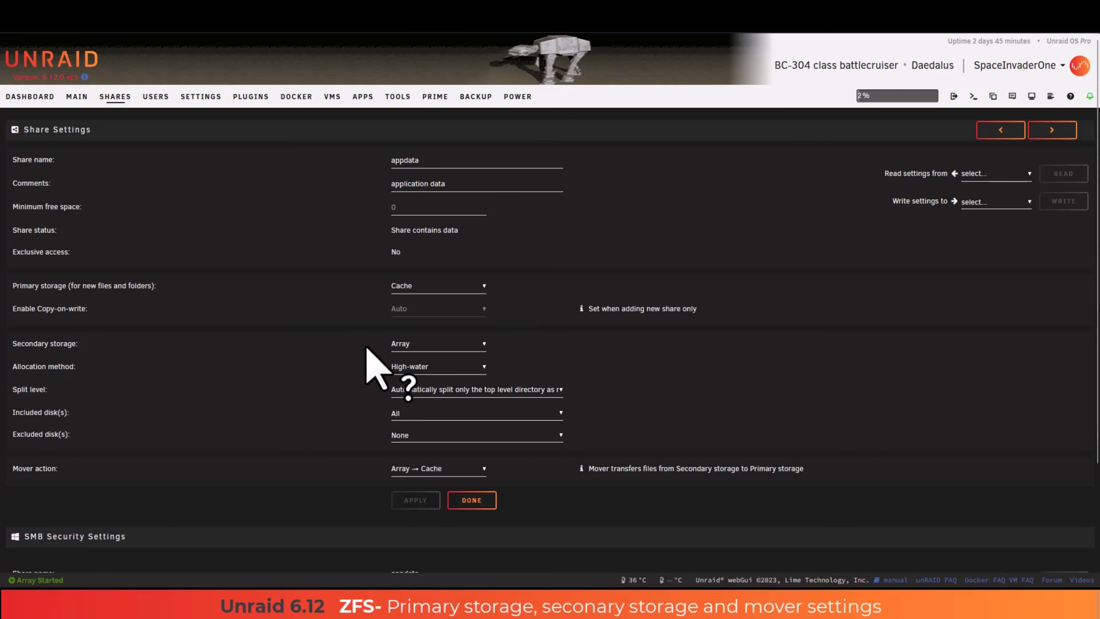
# - Try None as the appdata share's secondary storage, then set it back to Array
pyautogui.click(398, 347)
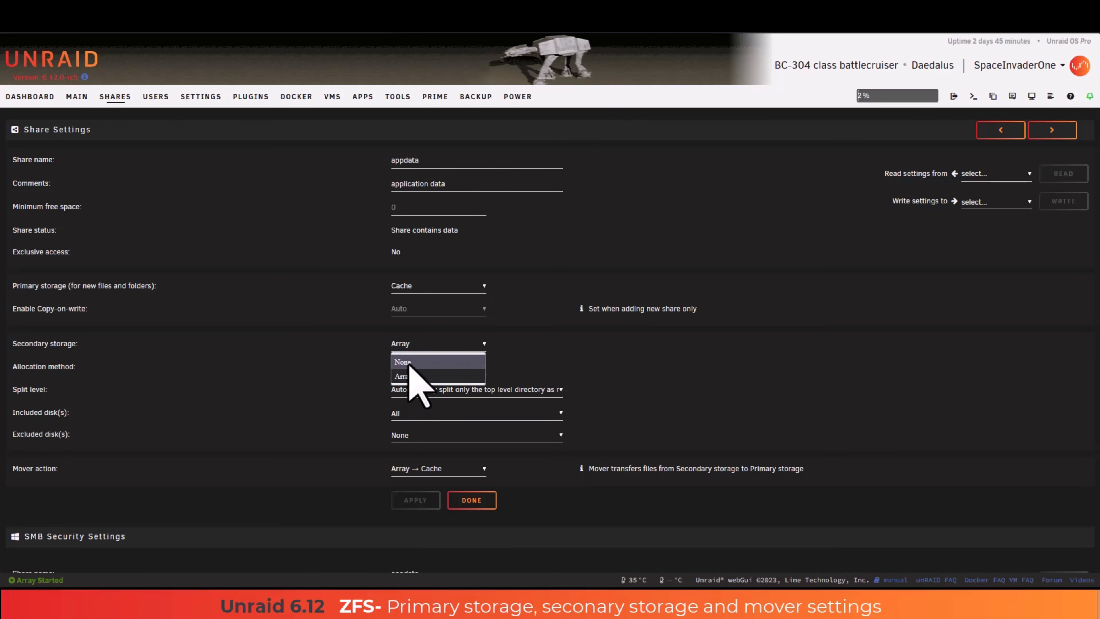
pyautogui.click(402, 363)
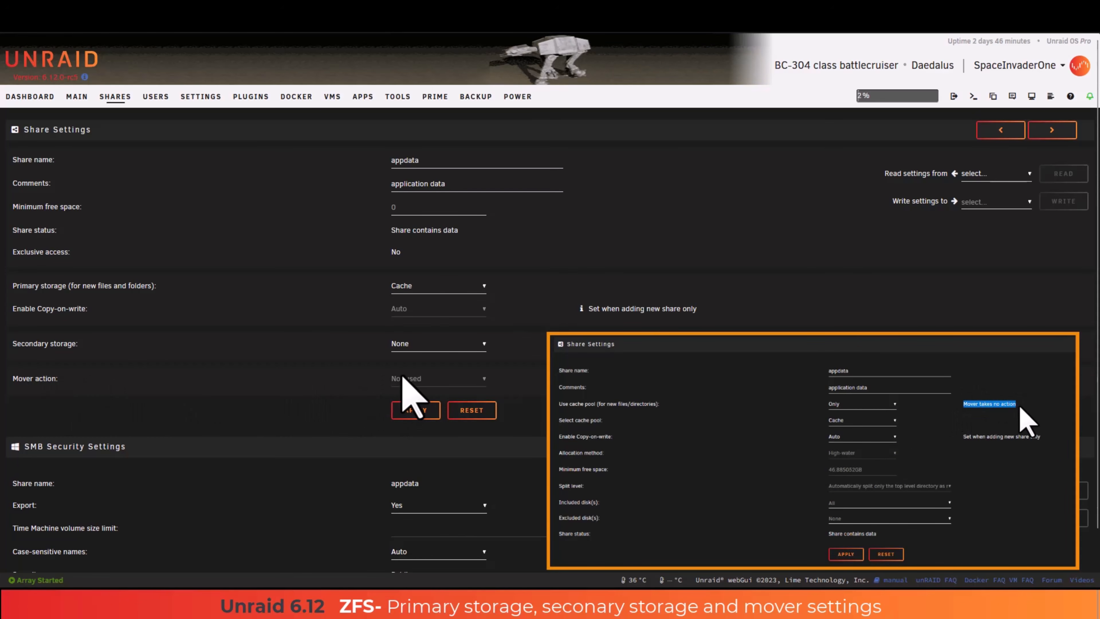
pyautogui.click(415, 349)
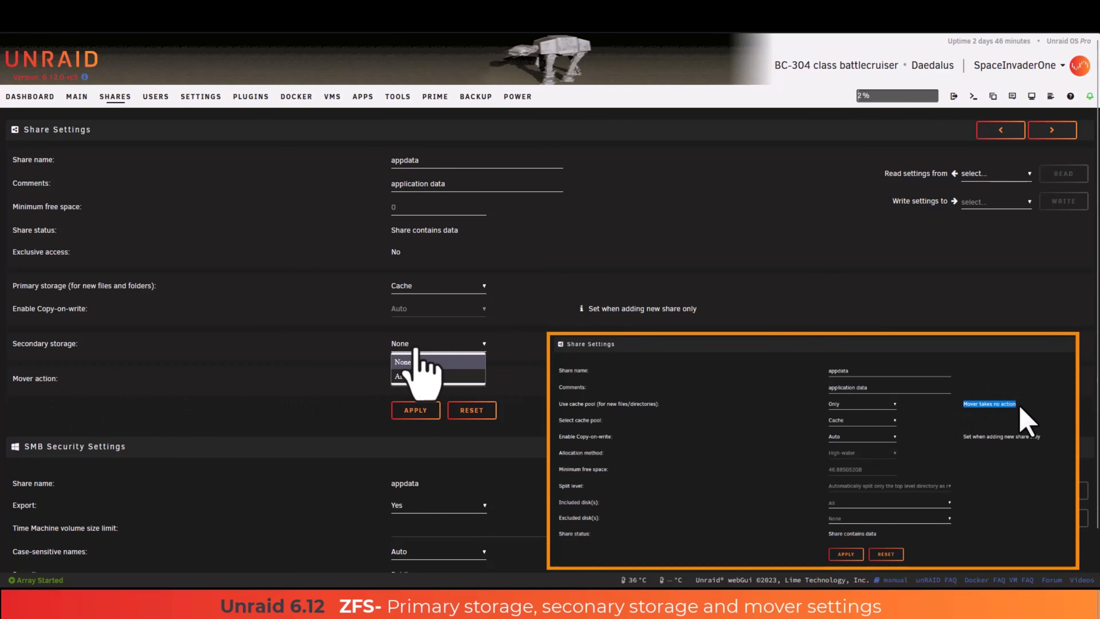
pyautogui.click(408, 376)
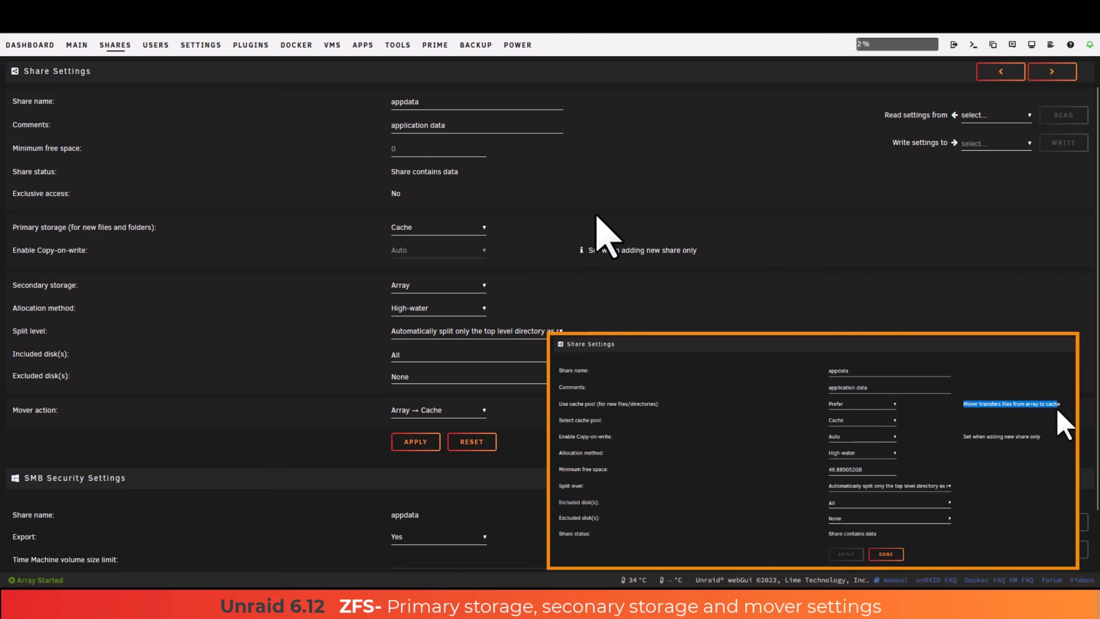
# - Set appdata's mover action to Cache → Array and review the primary and secondary storage choices
pyautogui.click(423, 414)
pyautogui.click(431, 446)
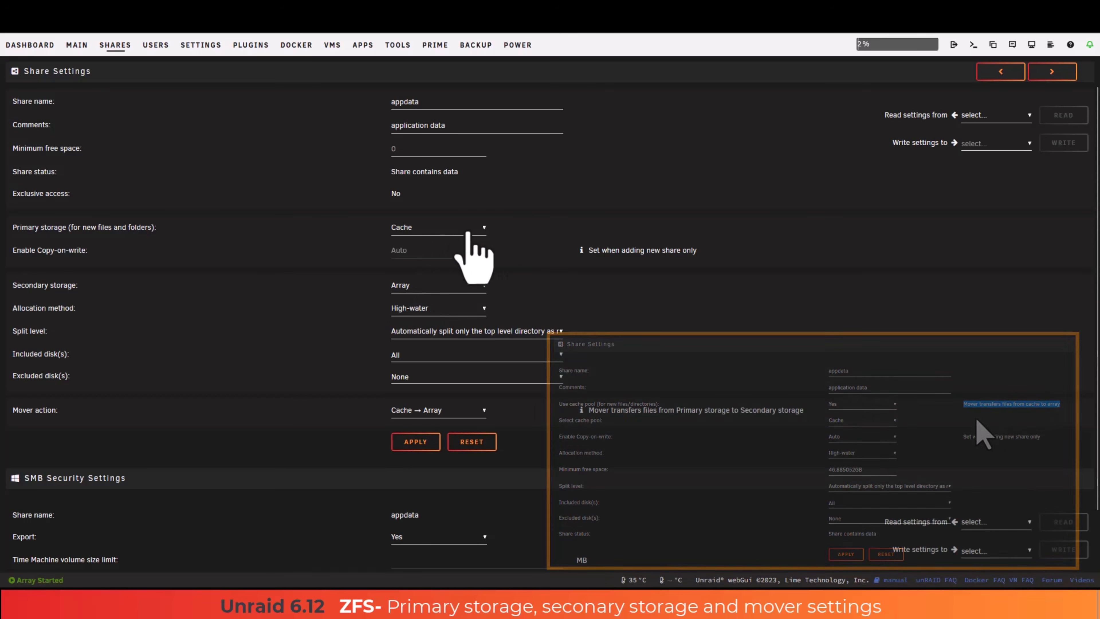
pyautogui.click(453, 230)
pyautogui.click(438, 285)
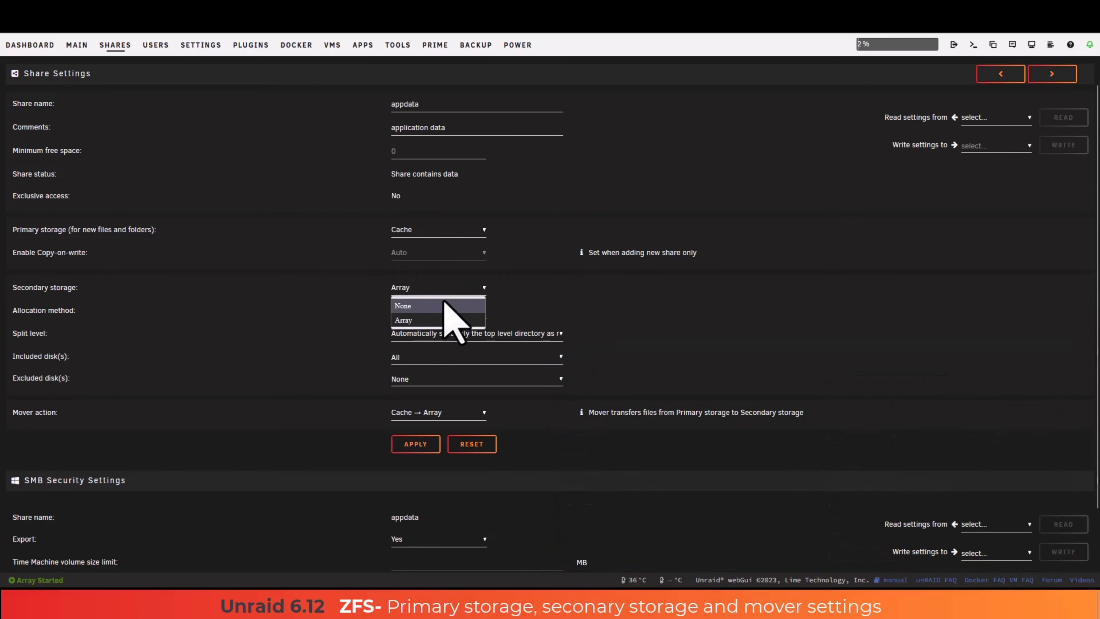
pyautogui.click(420, 290)
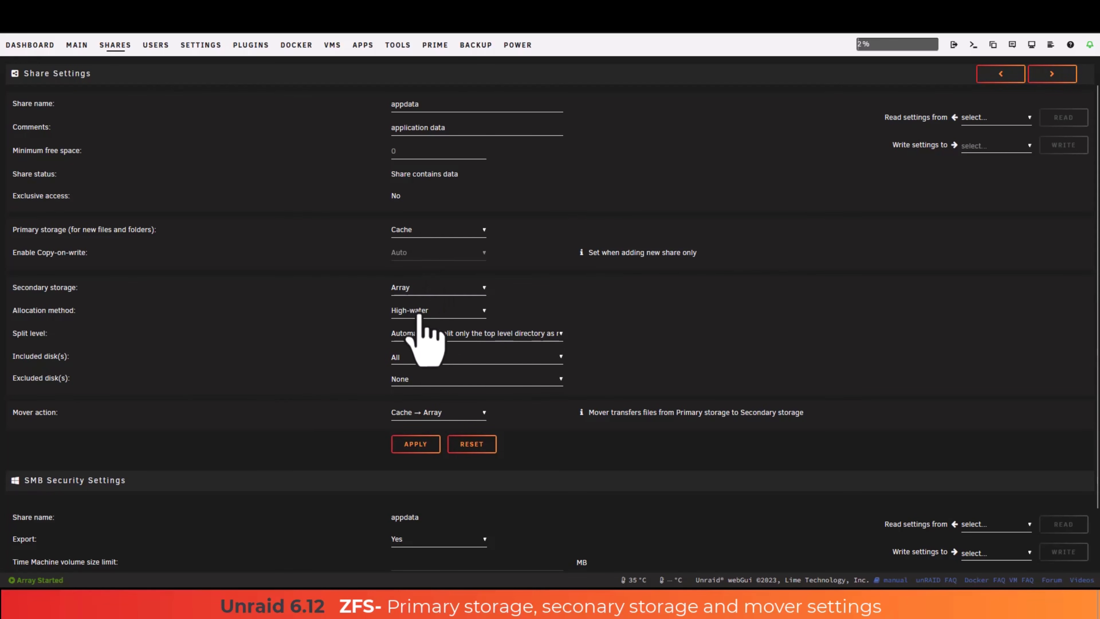
# - Set appdata's mover action to Array → Cache and apply the share settings
pyautogui.click(424, 414)
pyautogui.click(405, 445)
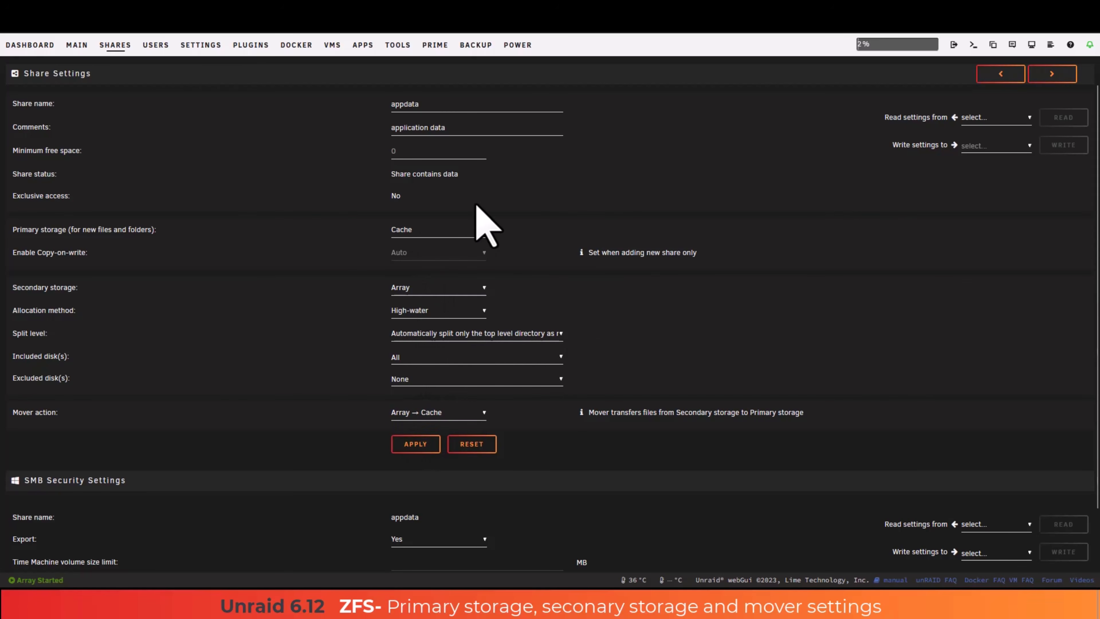
pyautogui.click(419, 446)
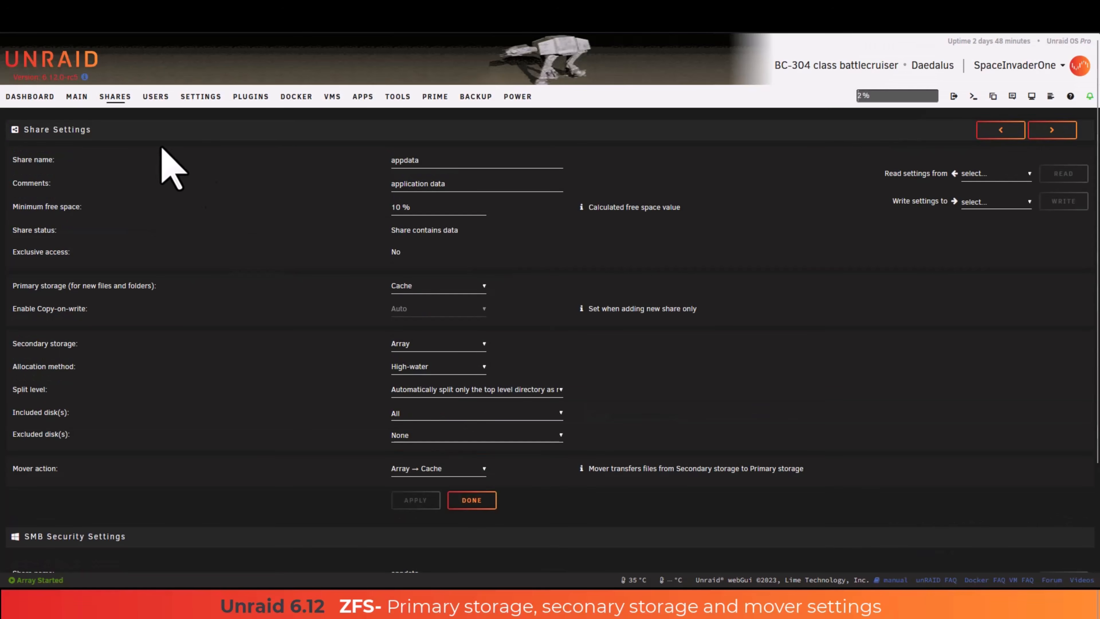
# - Return to the user shares overview and browse the files of the system share
pyautogui.click(115, 97)
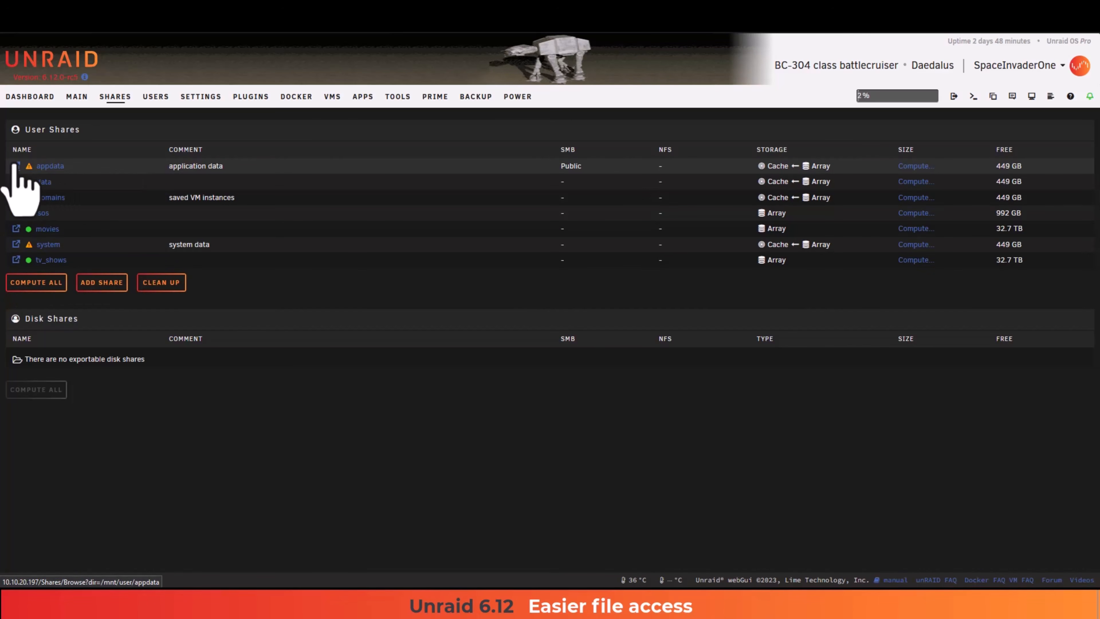
pyautogui.click(15, 245)
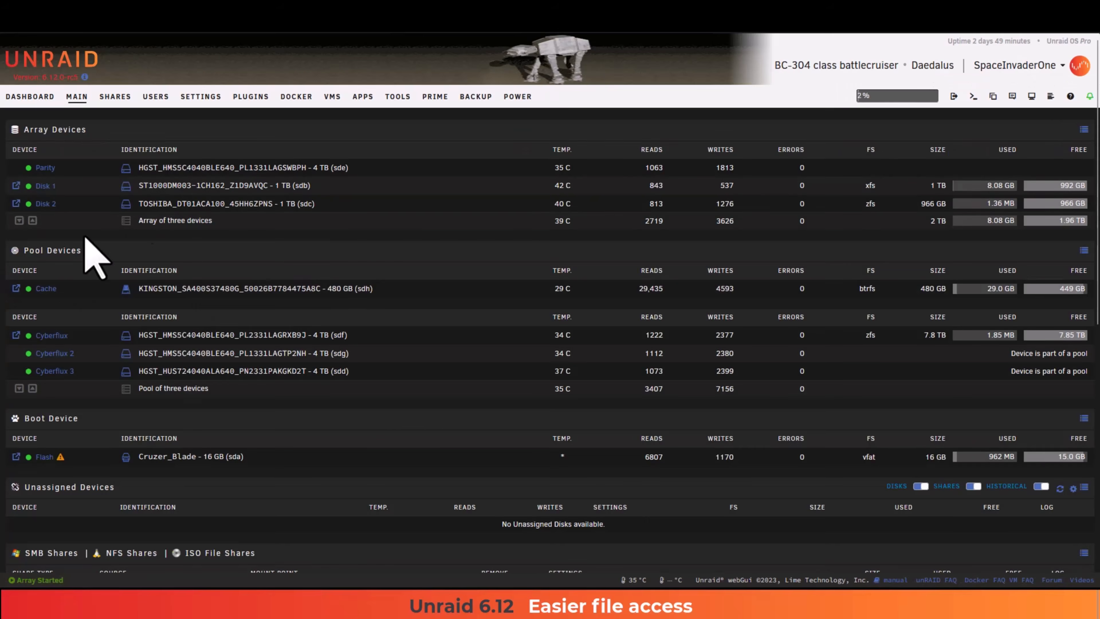
pyautogui.click(438, 102)
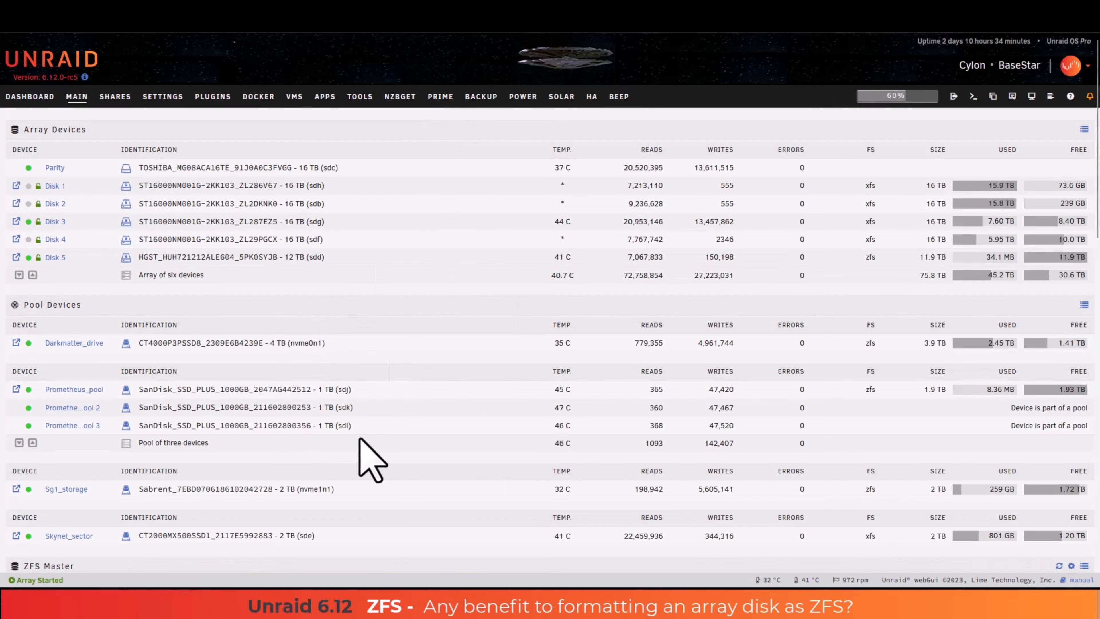
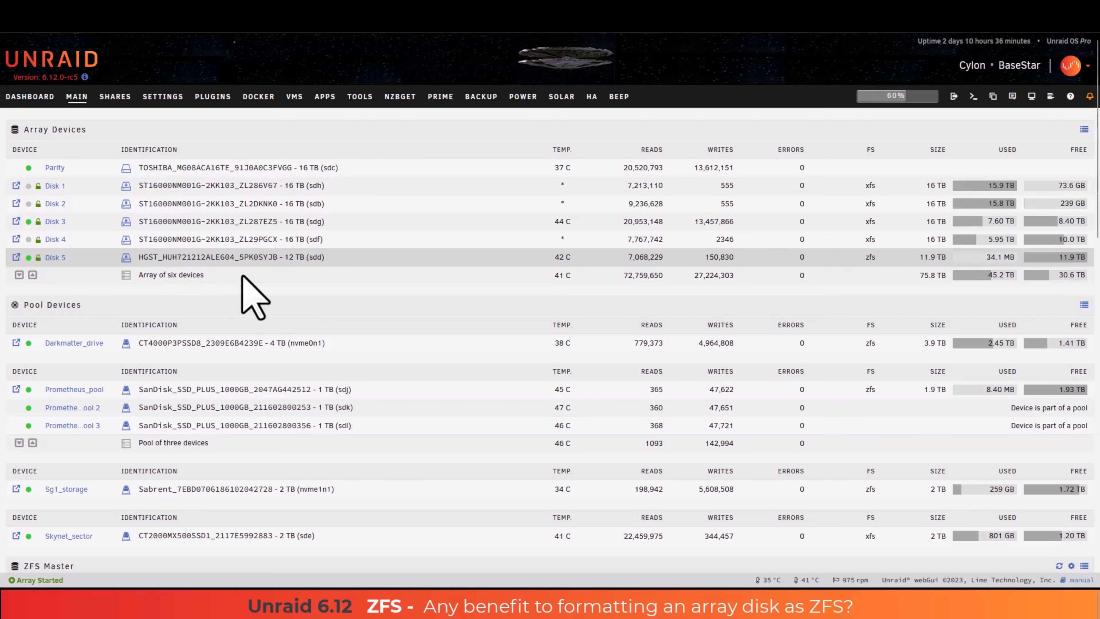
# - Examine the file system settings of the Skynet_sector pool on the BaseStar server, then return to the device overview
pyautogui.scroll(-1, 241, 295)
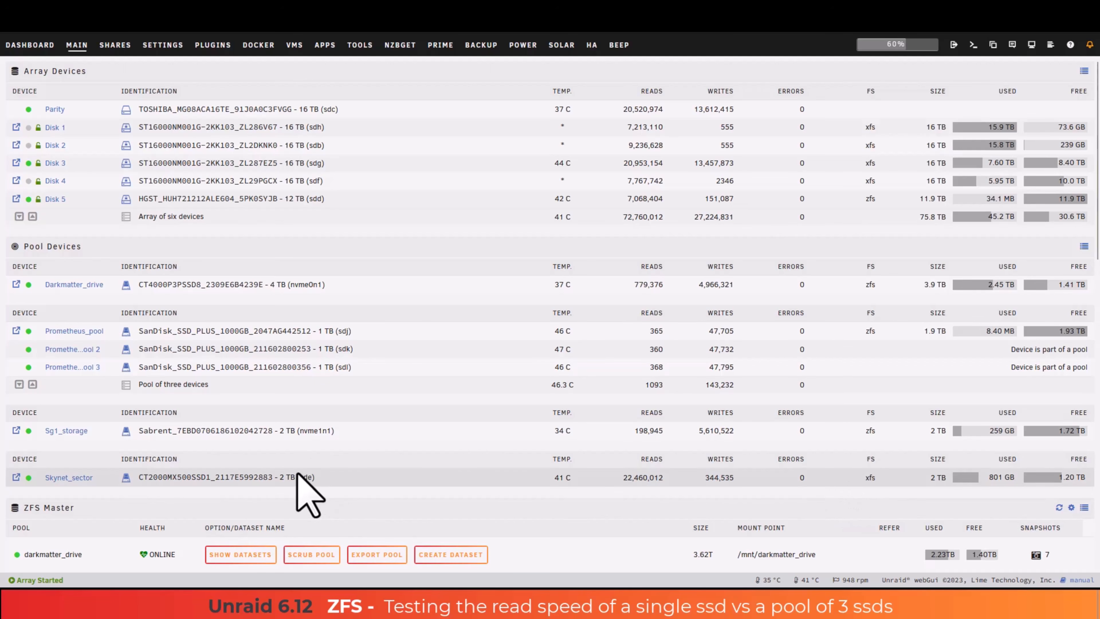
pyautogui.click(70, 477)
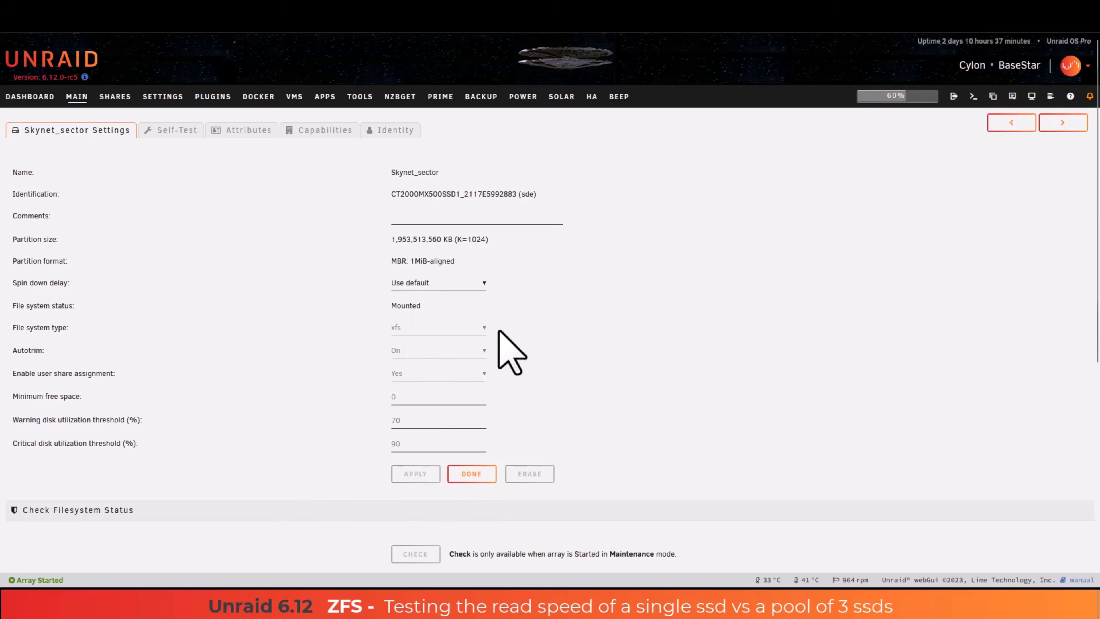
pyautogui.click(476, 473)
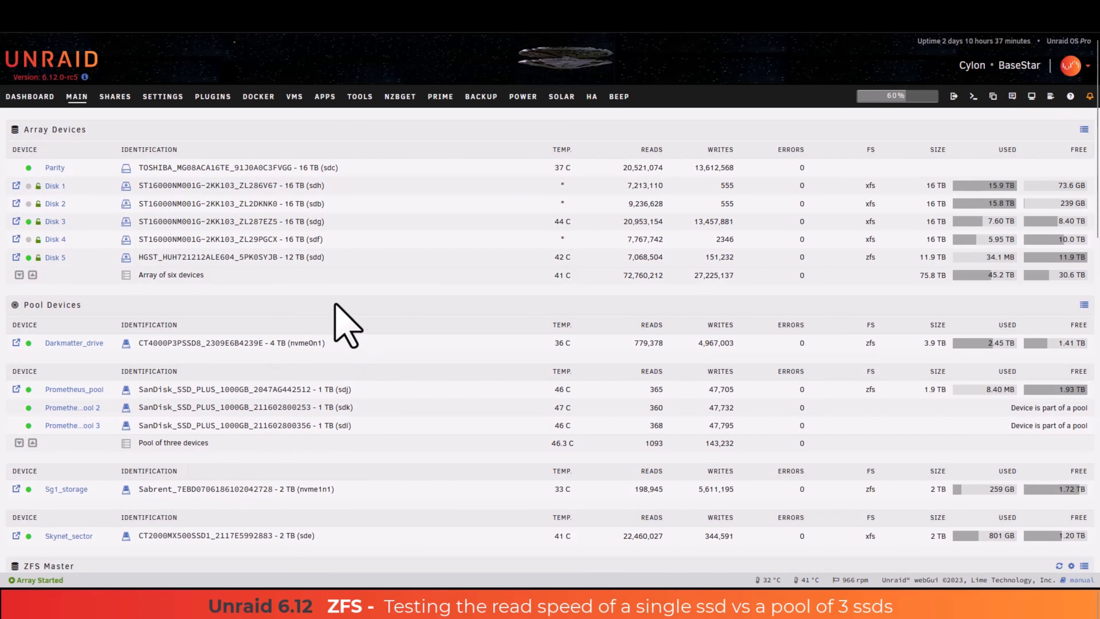
# - Open the settings of the stopped Docker container that maps /zfs and /xfs, and examine its host paths
pyautogui.click(260, 97)
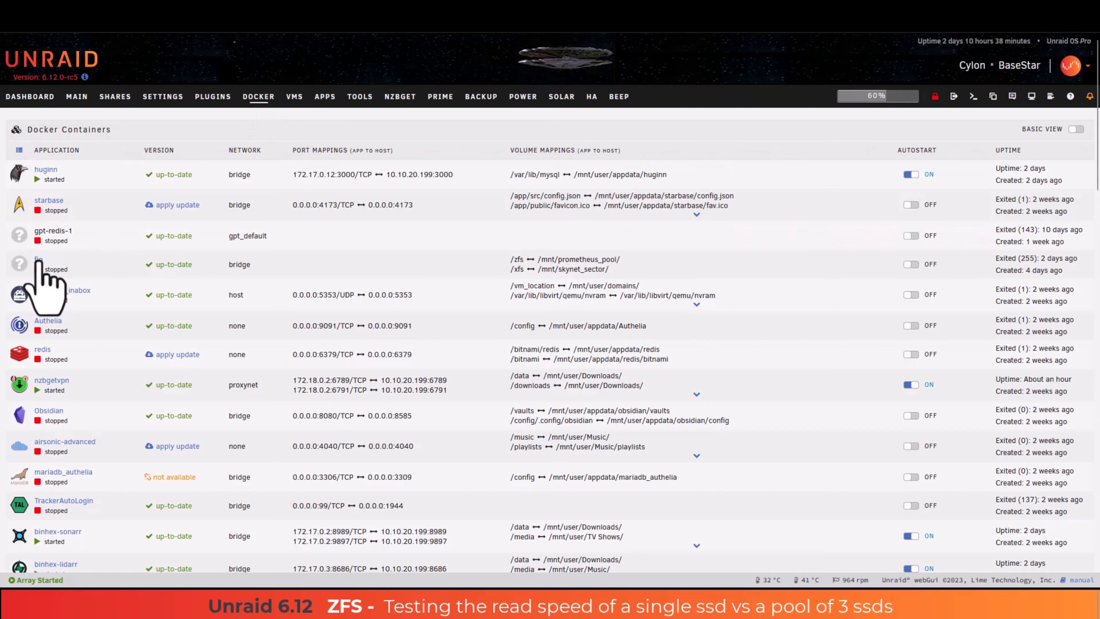
pyautogui.click(38, 259)
pyautogui.scroll(-5, 327, 282)
pyautogui.scroll(-3, 328, 282)
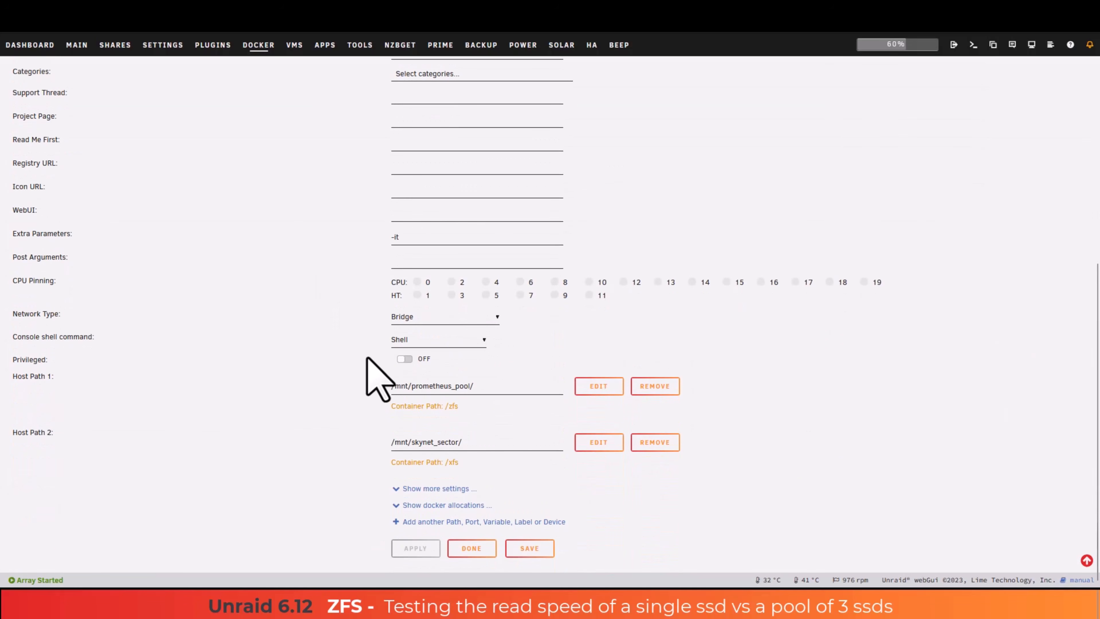
# - Check the host path mapped to /zfs in the fio container, then close its settings
pyautogui.moveTo(474, 385); pyautogui.dragTo(395, 386)
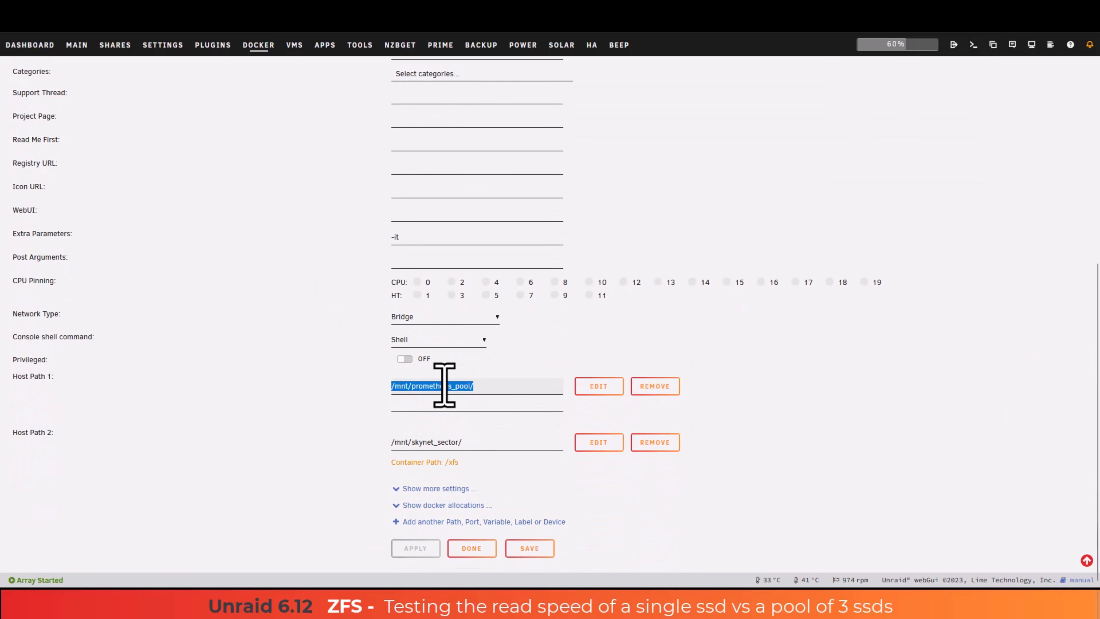
pyautogui.click(373, 388)
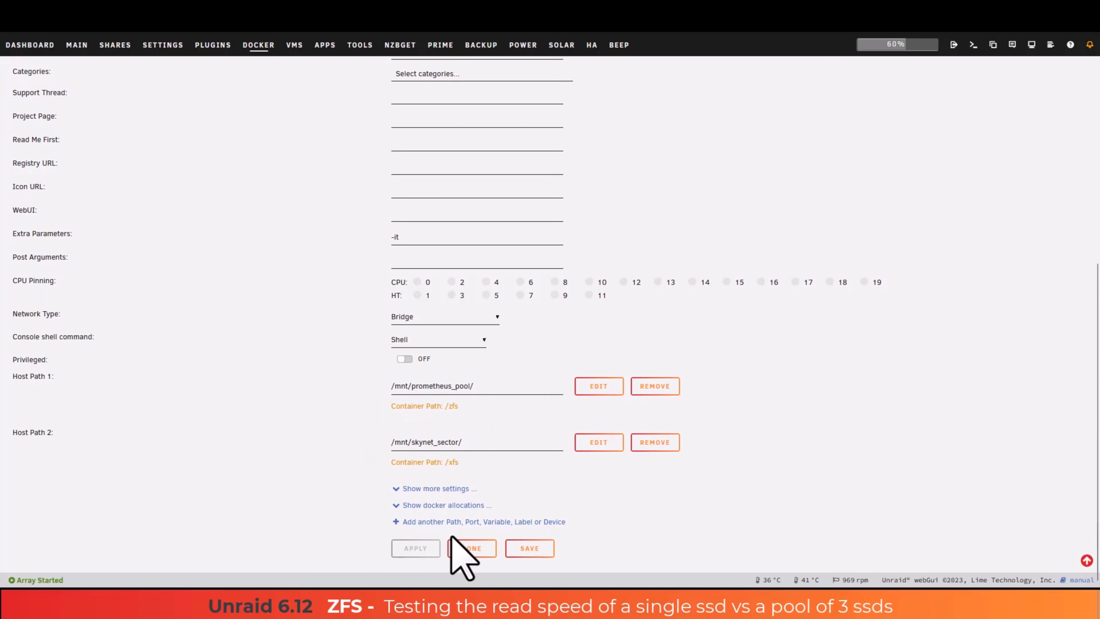
pyautogui.click(468, 549)
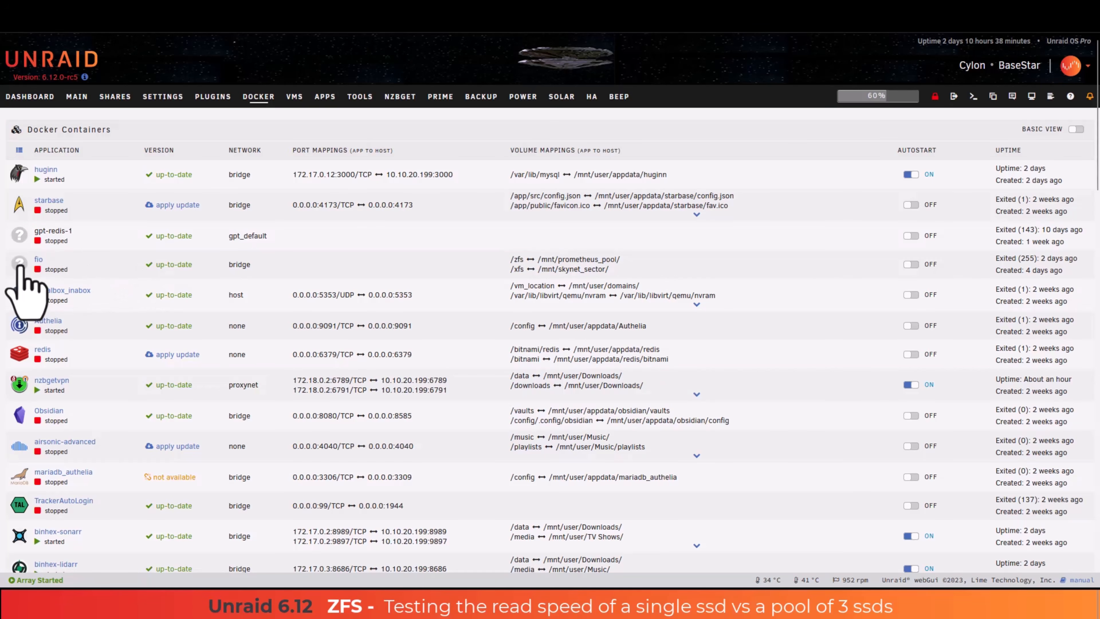
# - Start the fio container and run a 15 GB fio read test on the single SSD in its console, then read the result
pyautogui.click(31, 288)
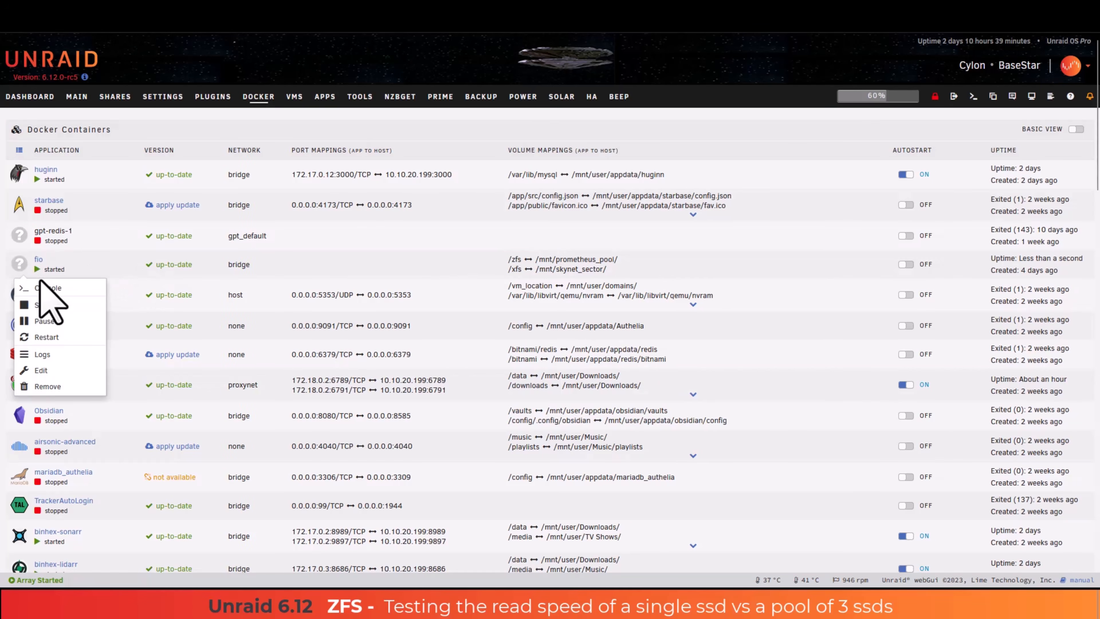
pyautogui.click(43, 288)
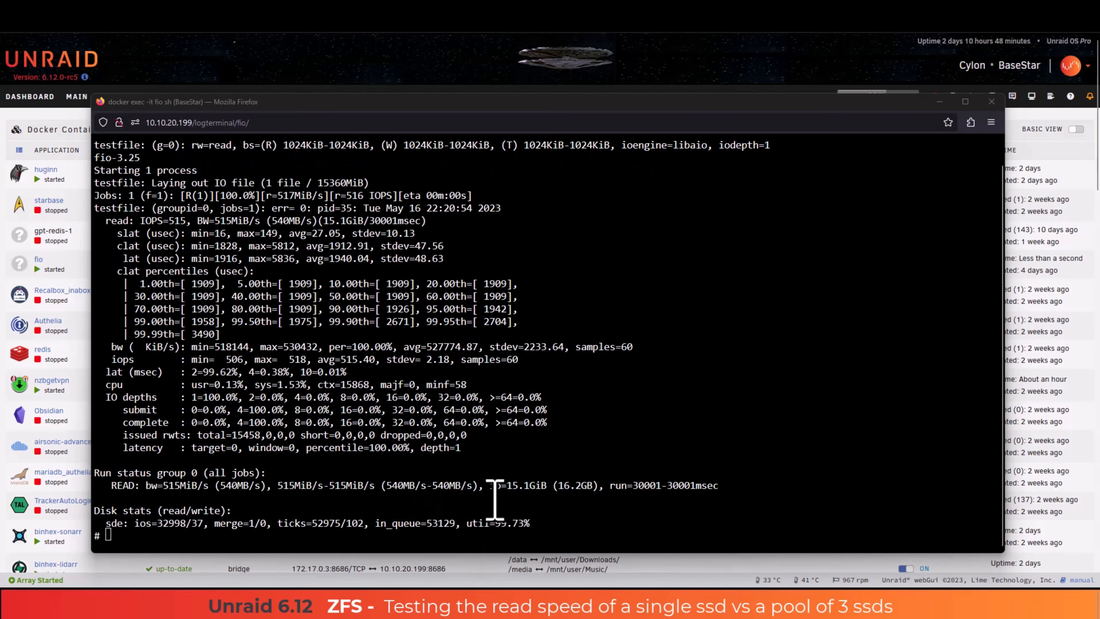
pyautogui.moveTo(652, 498); pyautogui.dragTo(117, 489)
pyautogui.doubleClick(246, 485)
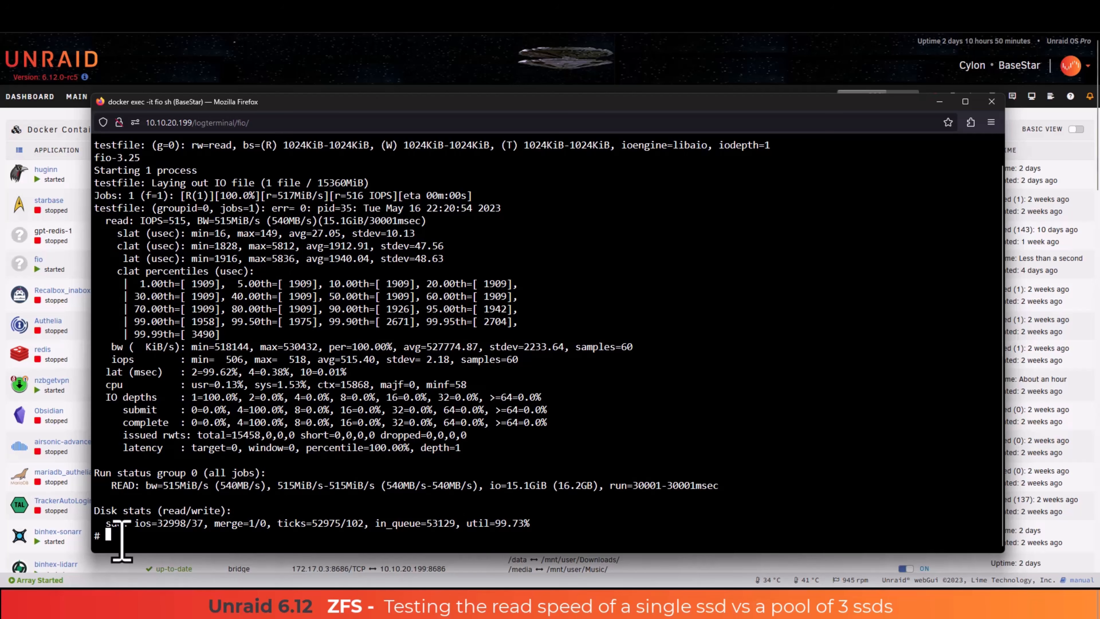
# - Clear the console, run the 30-second fio read test on /zfs with size 15G and block size 1M, and read its bandwidth line
pyautogui.write('clear')
pyautogui.press('Return')
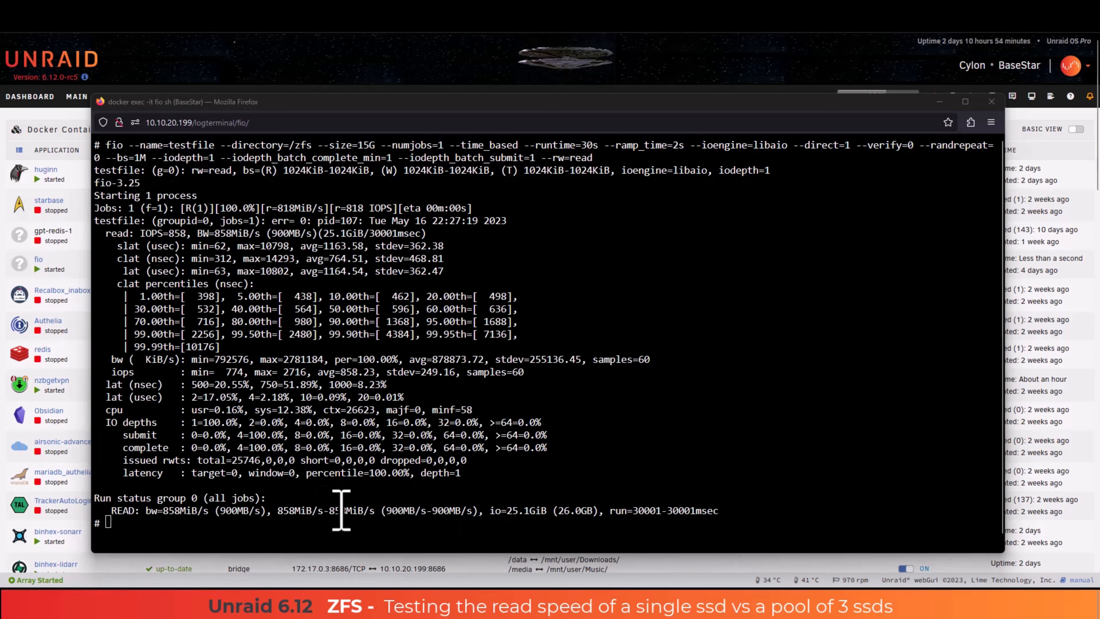
pyautogui.moveTo(732, 514); pyautogui.dragTo(106, 511)
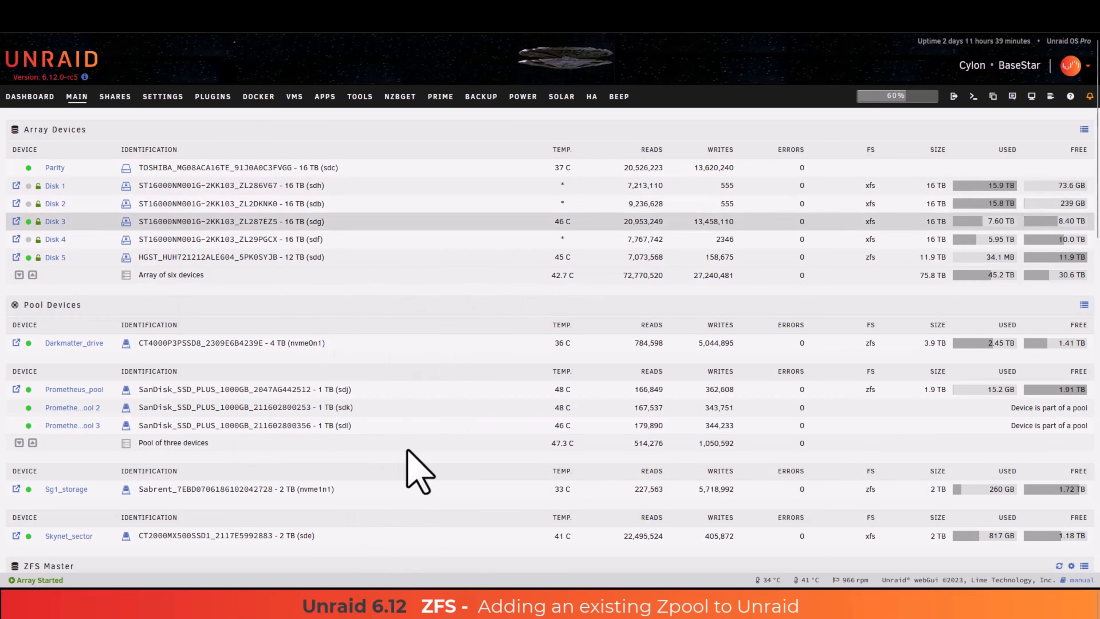
# - Stop the array and examine the unassigned disks that hold the existing battlestar ZFS pool
pyautogui.scroll(-4, 427, 397)
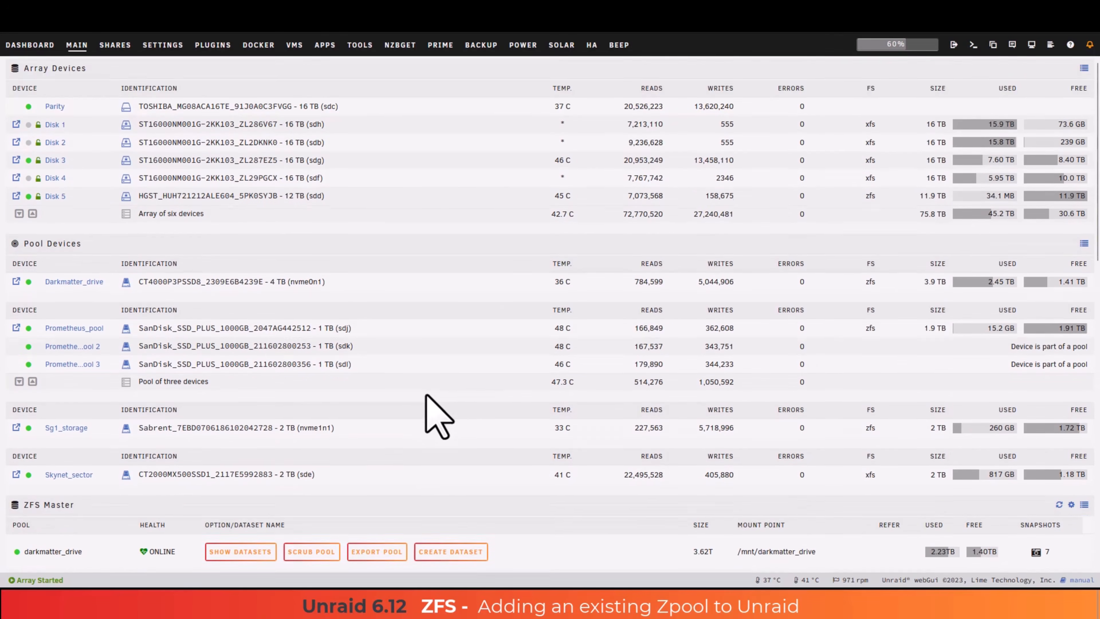
pyautogui.scroll(-15, 426, 394)
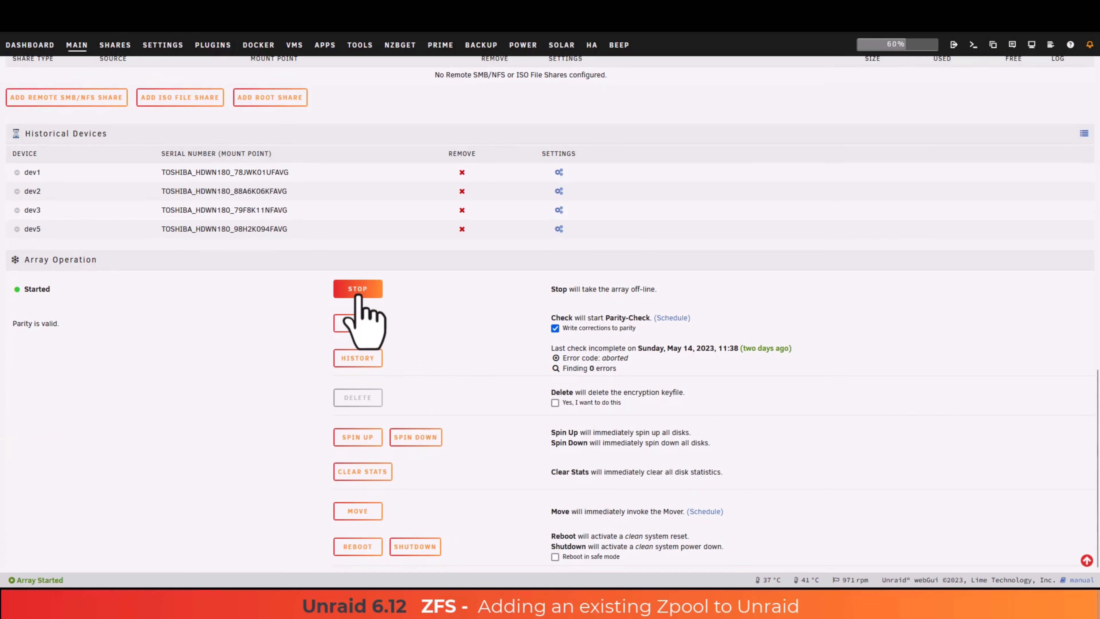
pyautogui.click(358, 288)
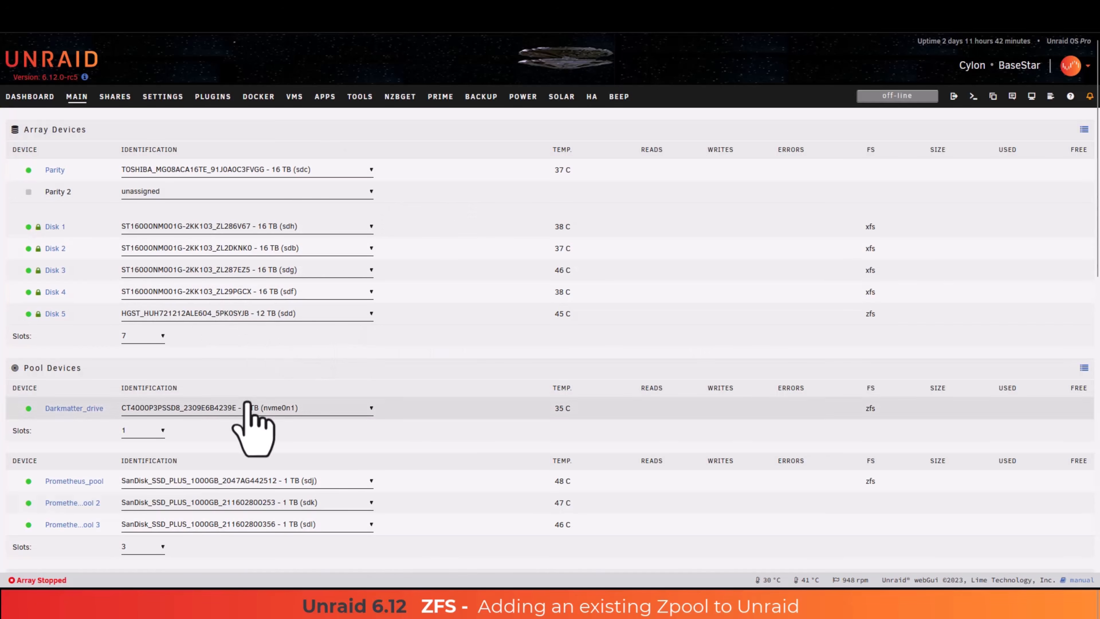
pyautogui.scroll(-5, 246, 403)
pyautogui.scroll(-3, 247, 402)
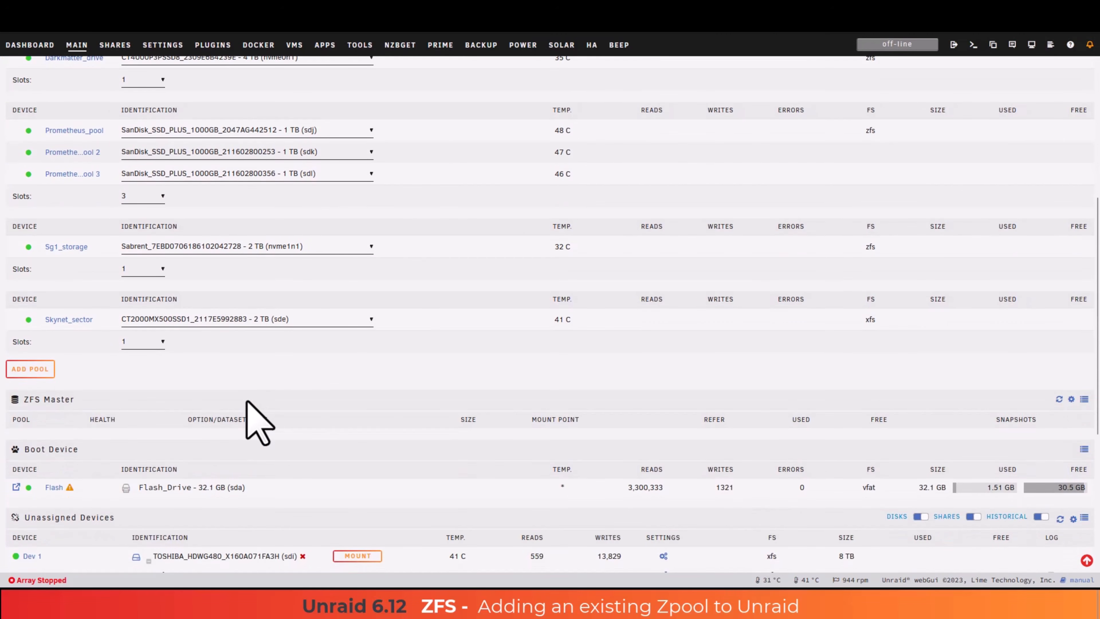
pyautogui.scroll(-3, 259, 422)
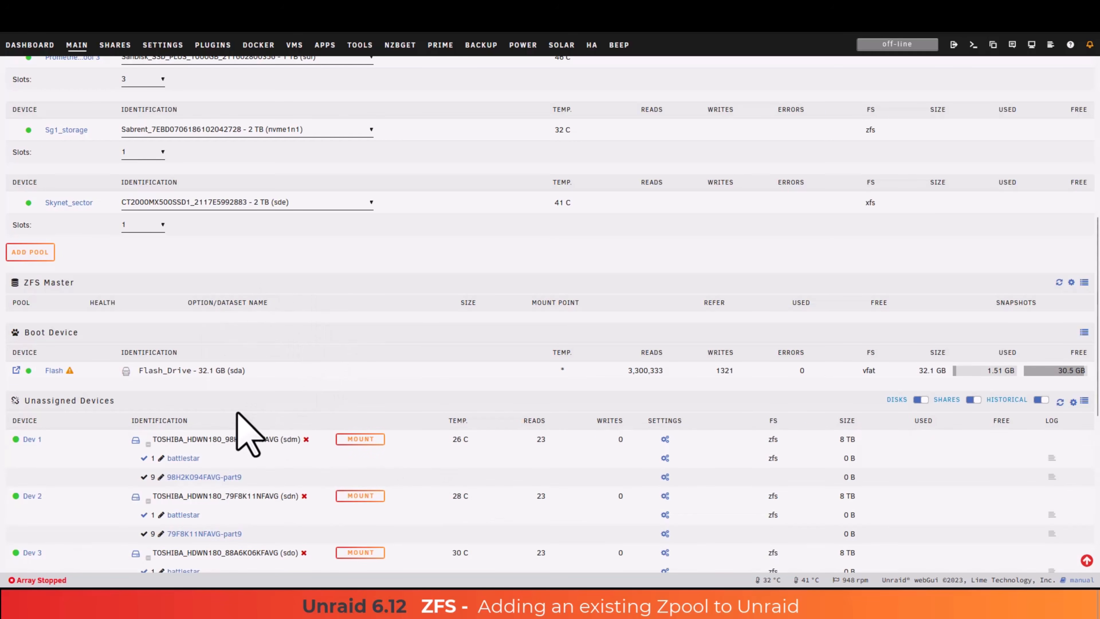
pyautogui.scroll(-2, 241, 429)
pyautogui.scroll(-3, 243, 429)
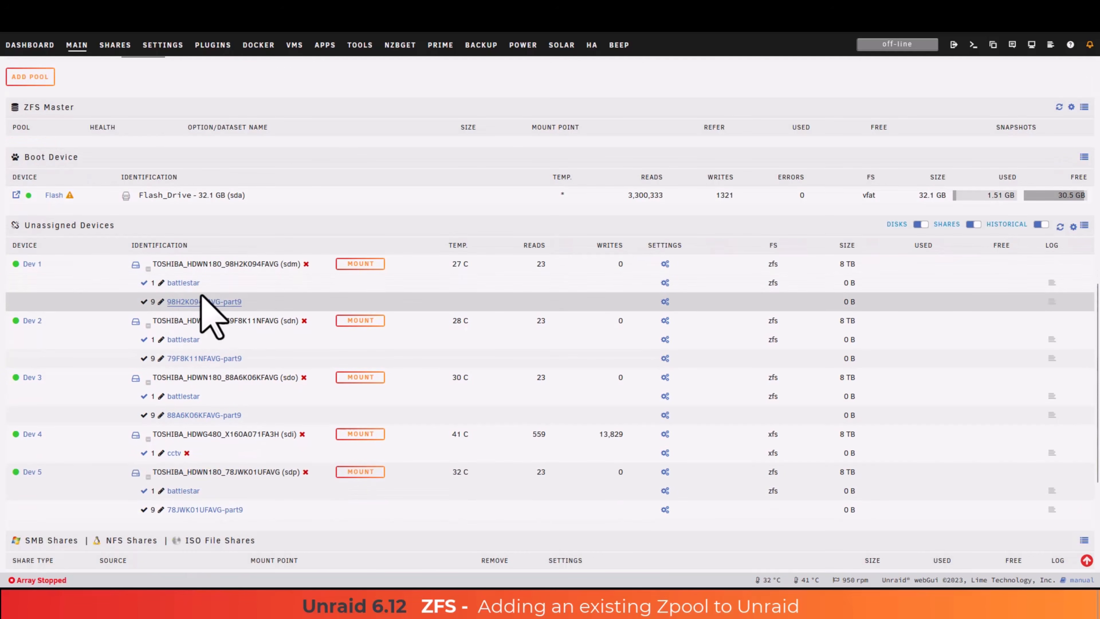
# - Set array Disk 5 to no device and look for its drive among the unassigned devices
pyautogui.scroll(2, 185, 290)
pyautogui.scroll(15, 185, 351)
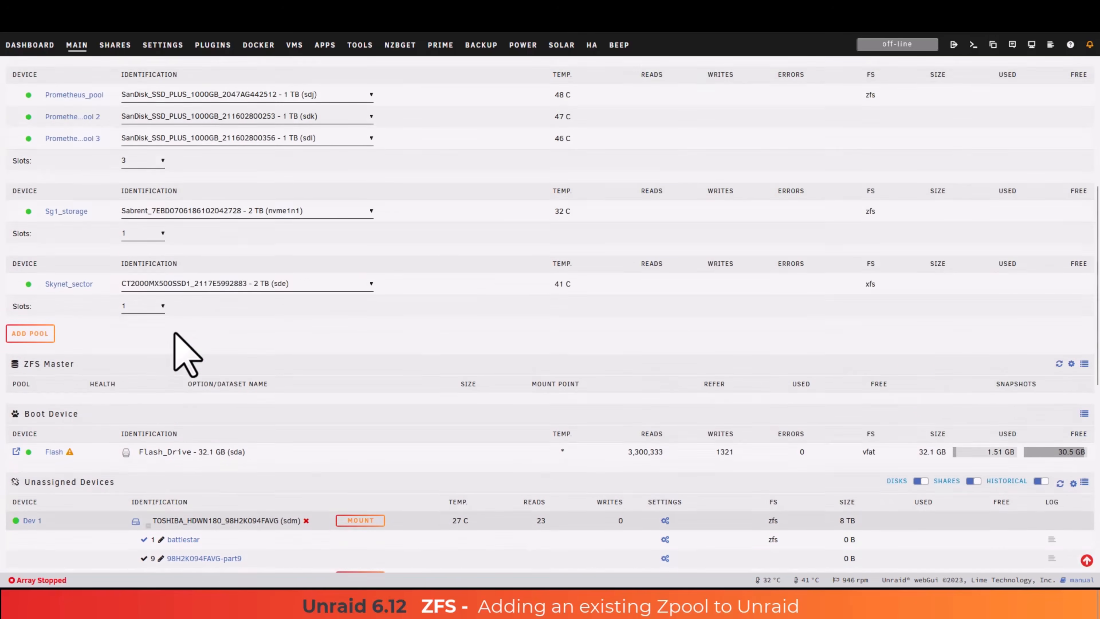
pyautogui.click(242, 196)
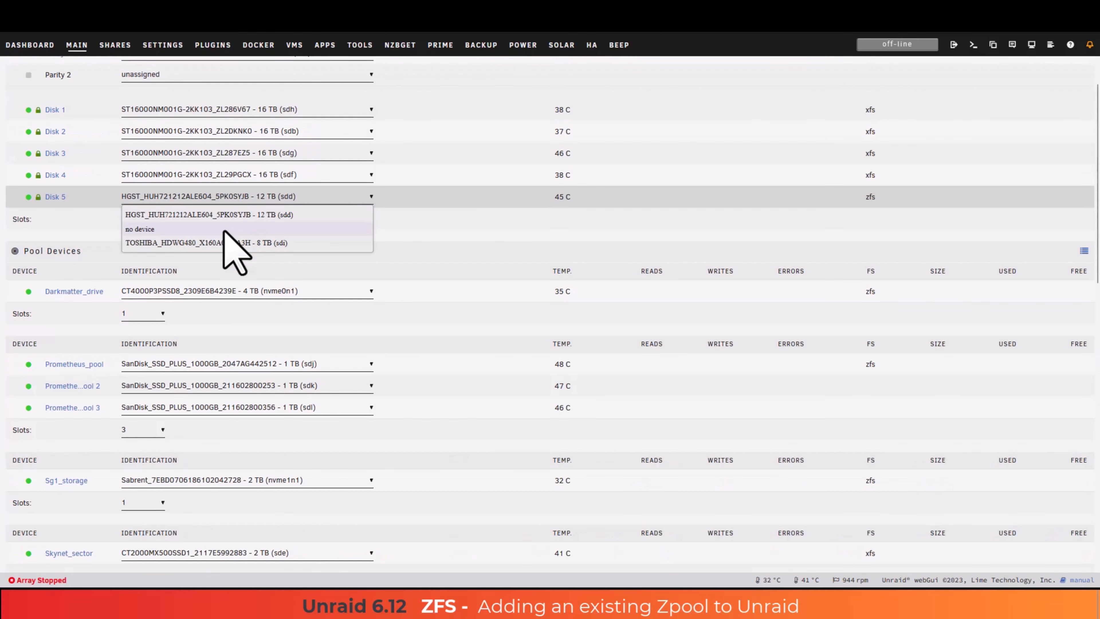
pyautogui.click(158, 231)
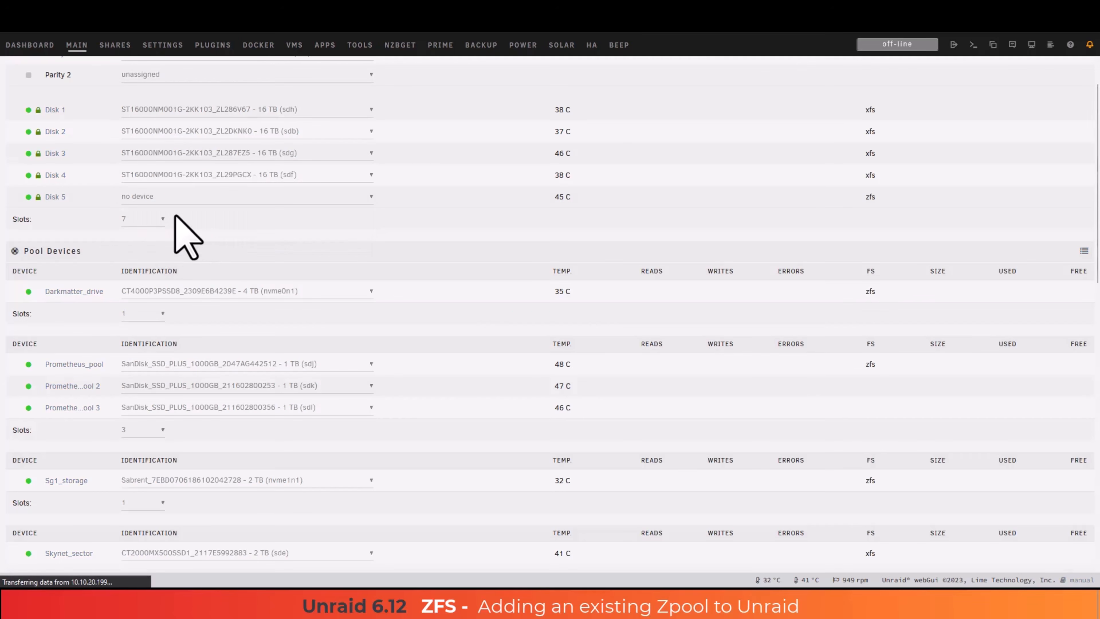
pyautogui.scroll(-18, 258, 386)
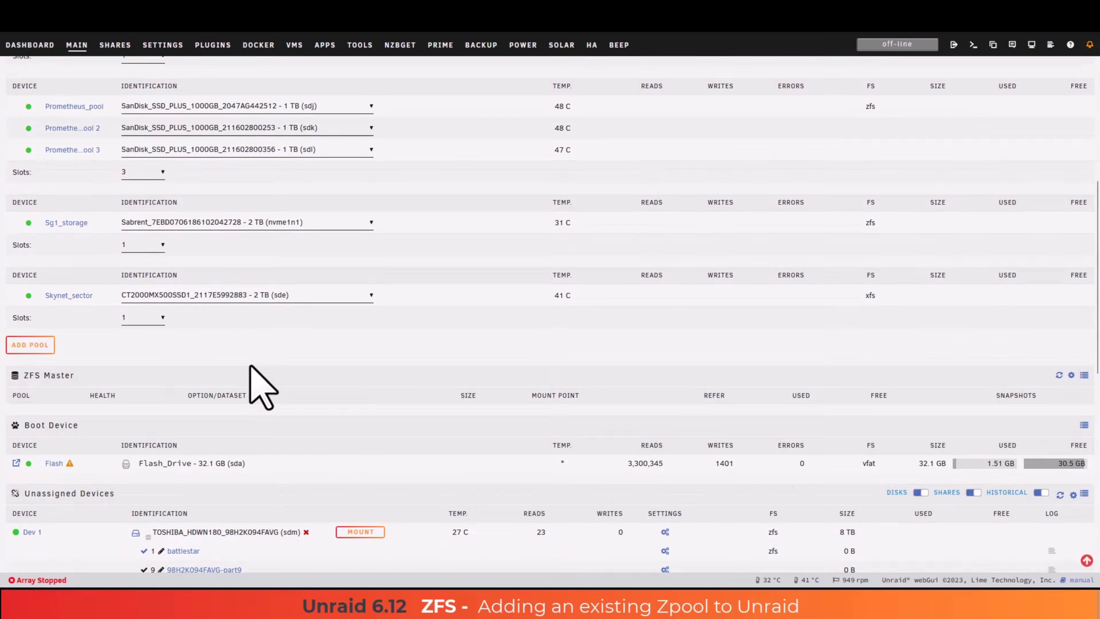
pyautogui.scroll(-3, 251, 365)
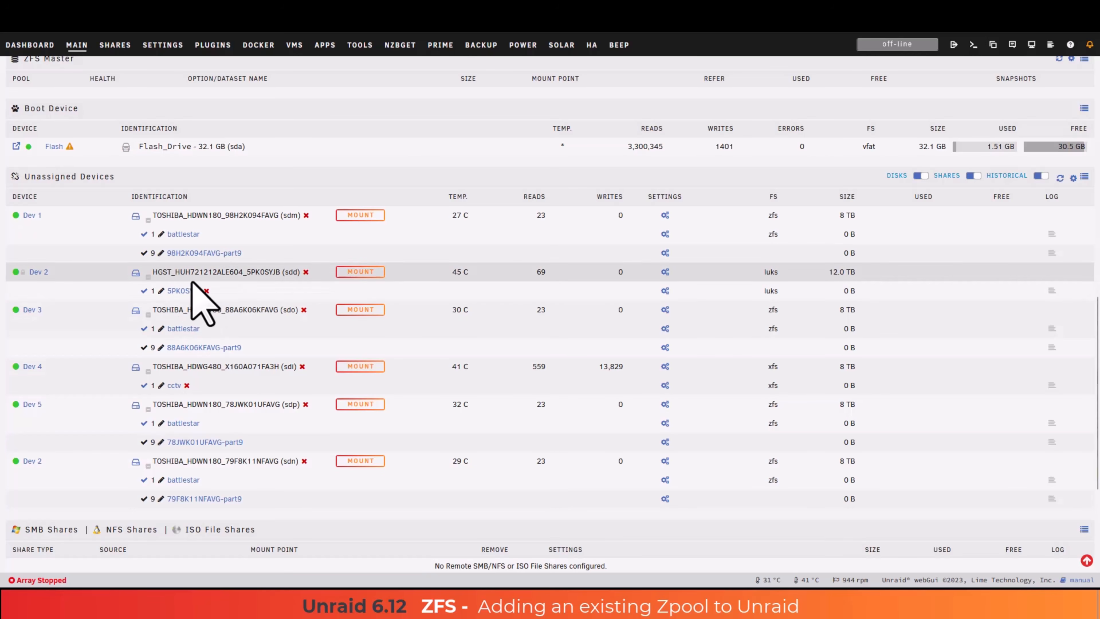
pyautogui.scroll(10, 193, 286)
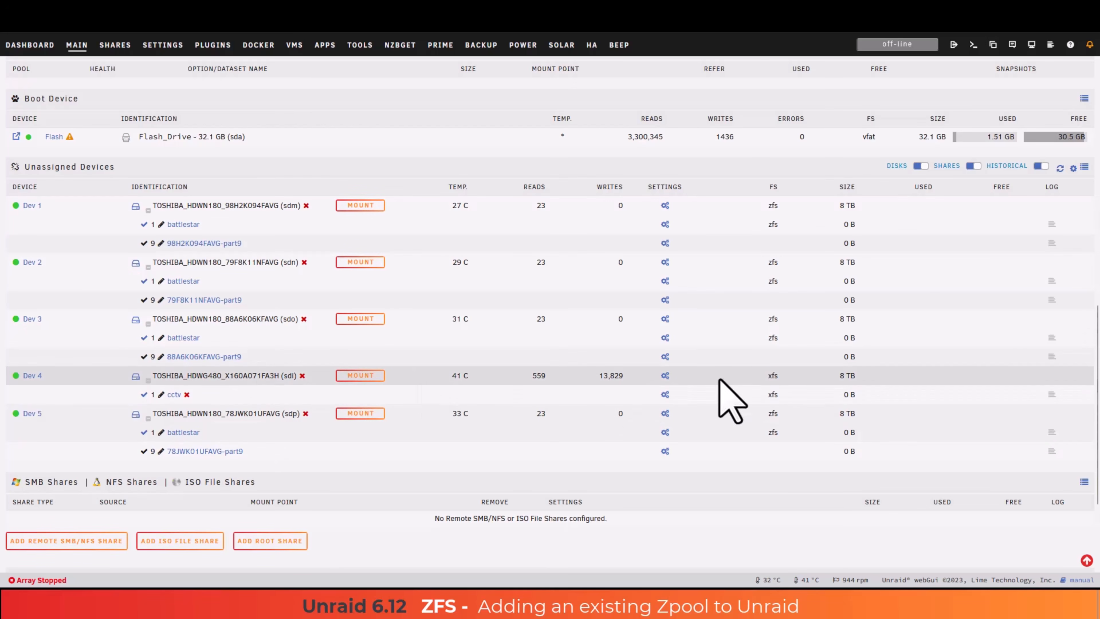
# - Check the unassigned xfs disk holding cctv, then add a pool named battlestar with 4 slots
pyautogui.moveTo(779, 389); pyautogui.dragTo(150, 379)
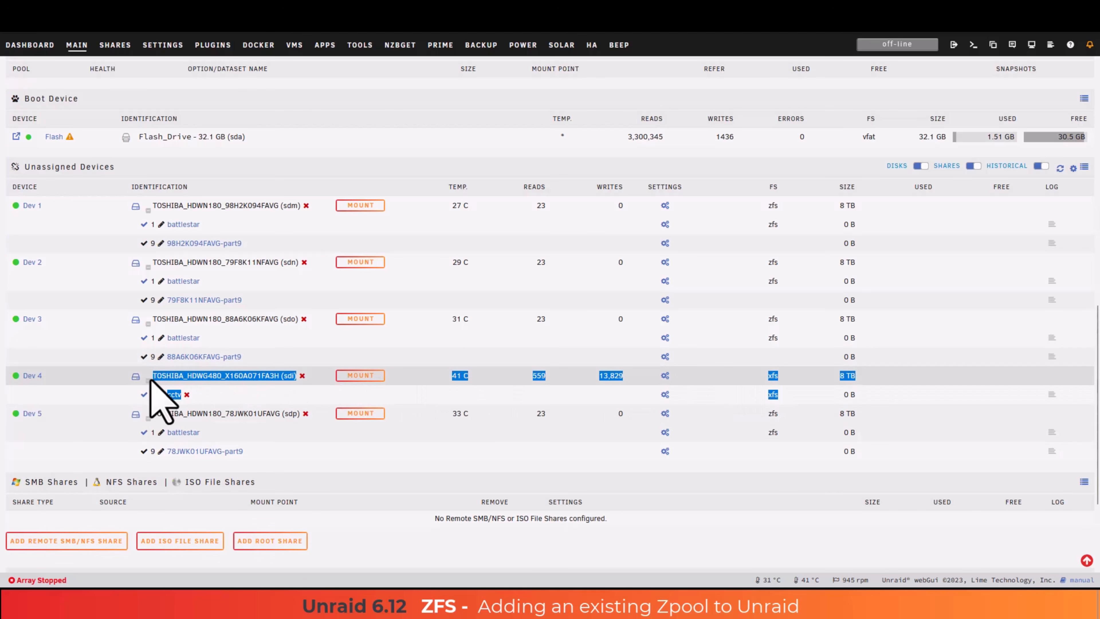
pyautogui.click(232, 386)
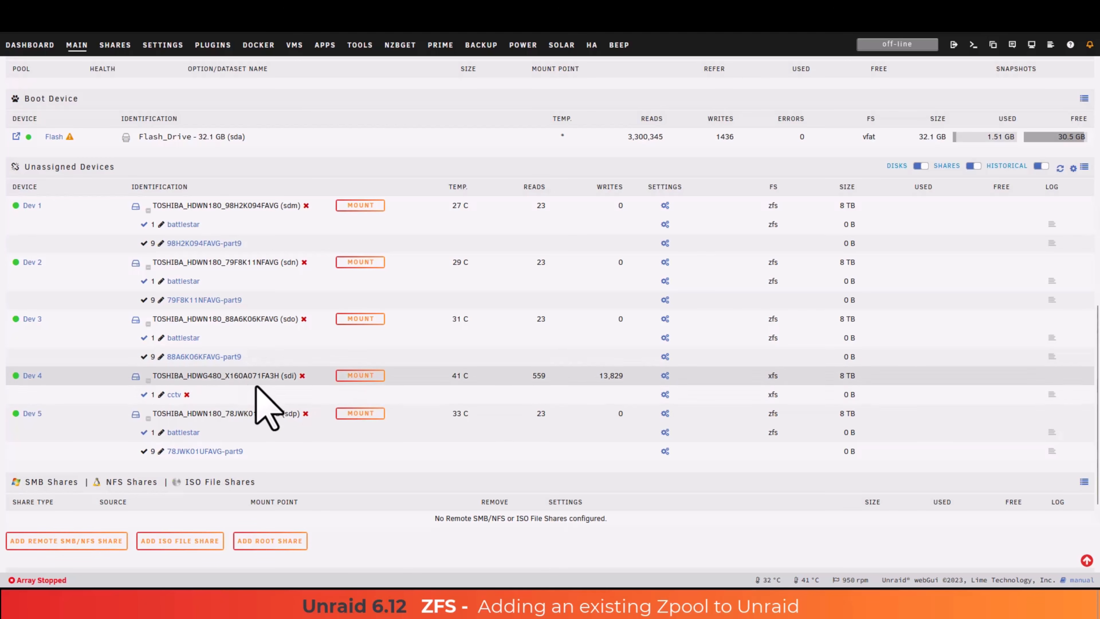
pyautogui.scroll(8, 256, 405)
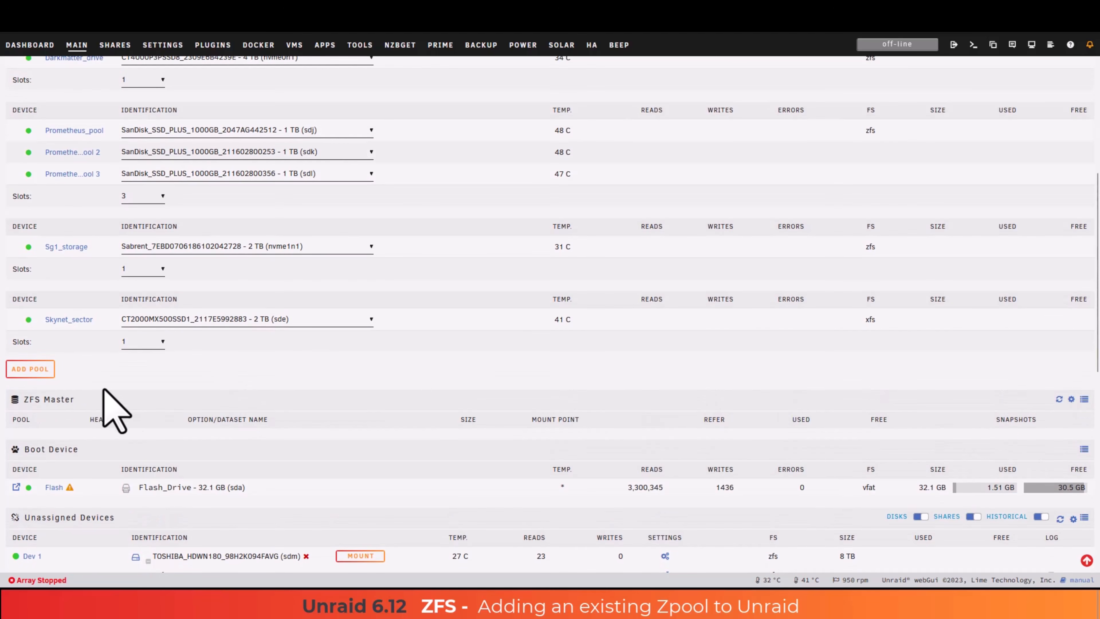
pyautogui.click(41, 371)
pyautogui.click(528, 289)
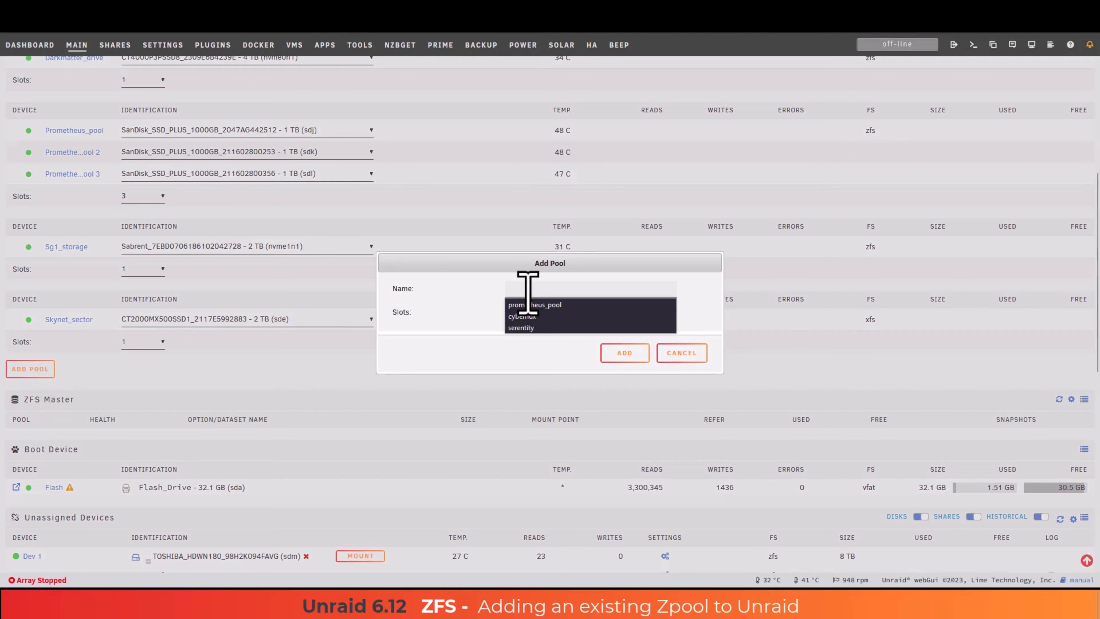
pyautogui.write('battle')
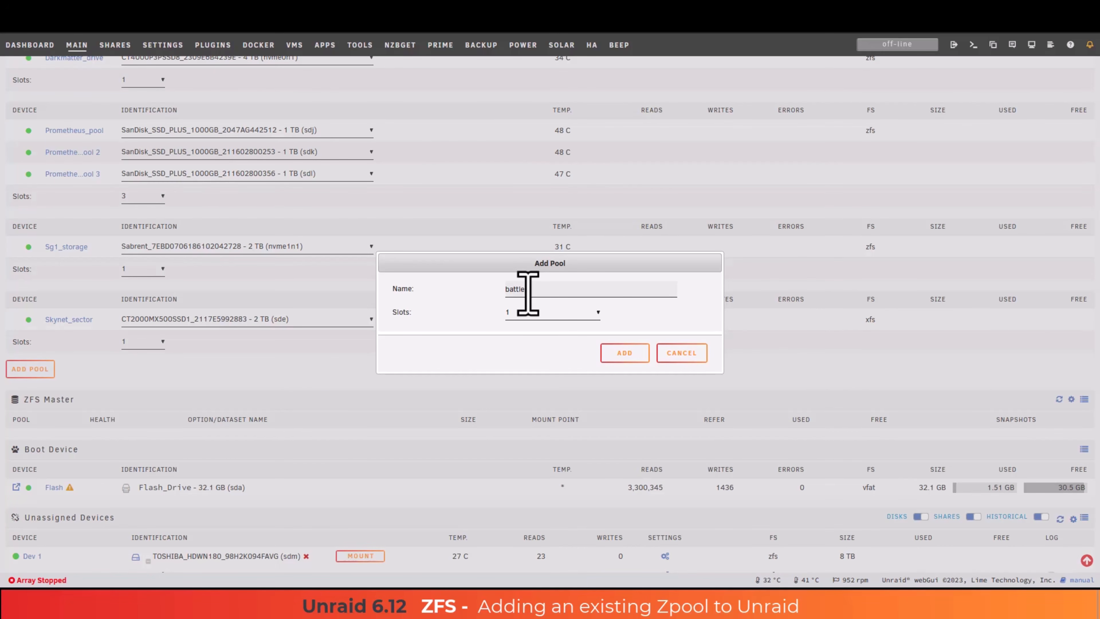
pyautogui.click(523, 312)
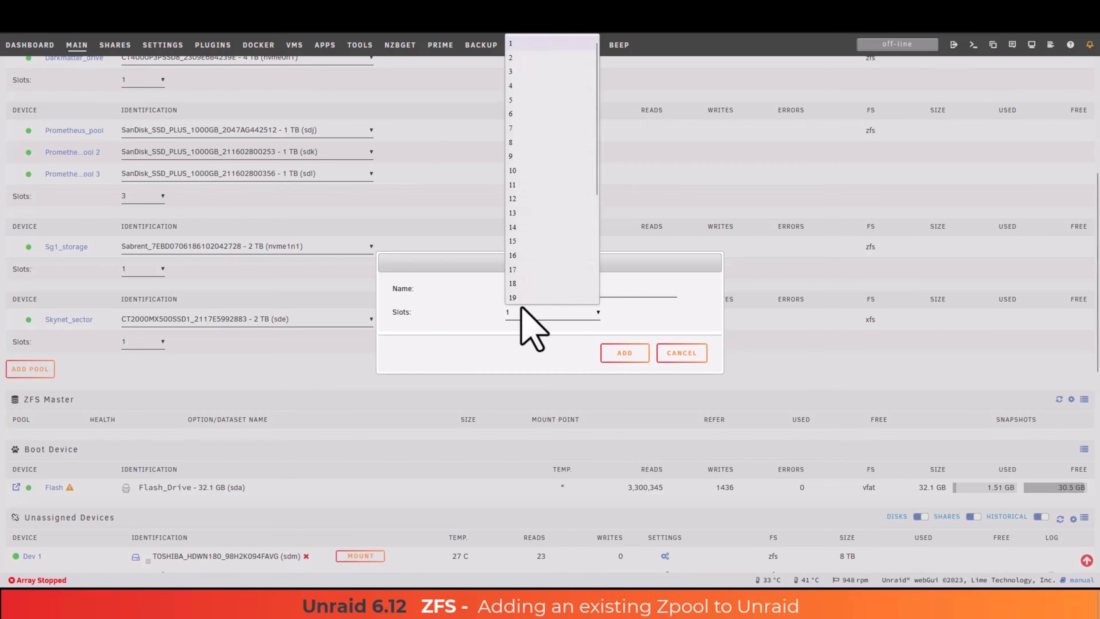
pyautogui.click(521, 83)
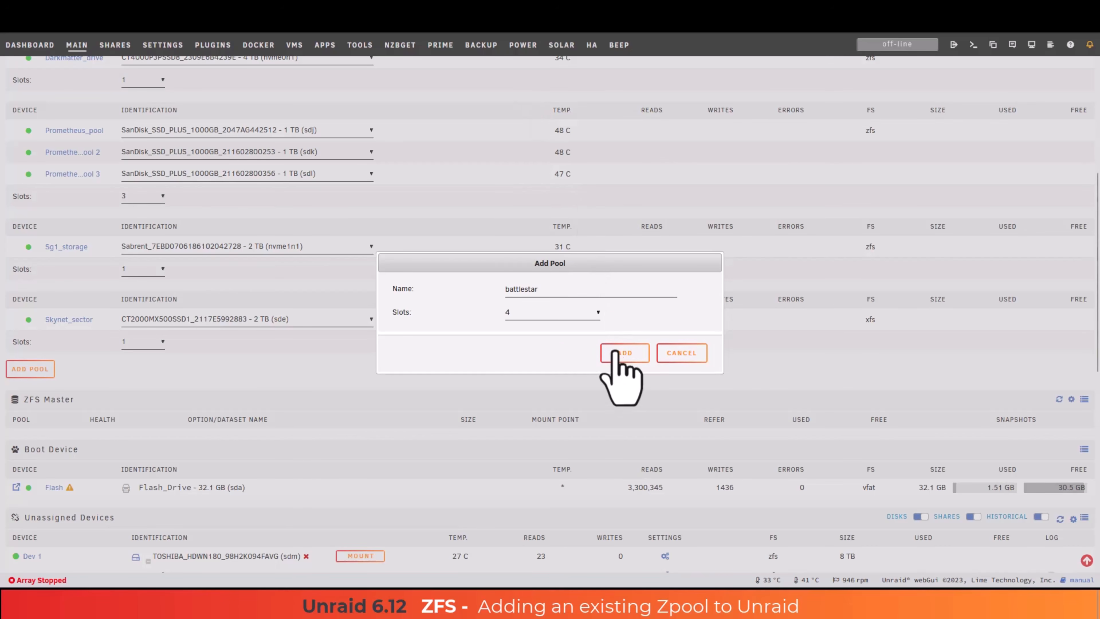
pyautogui.click(624, 354)
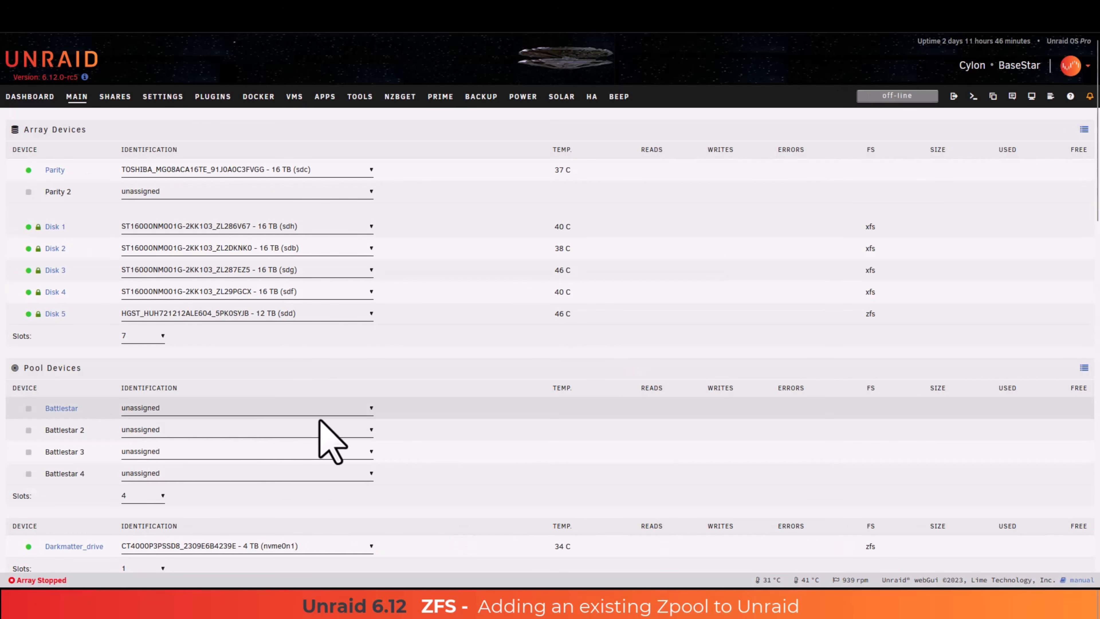
# - Assign the four 8 TB TOSHIBA_HDWN180 disks sdm, sdn, sdo and sdp to Battlestar slots 1 to 4 in that order
pyautogui.scroll(-10, 430, 430)
pyautogui.scroll(-5, 425, 420)
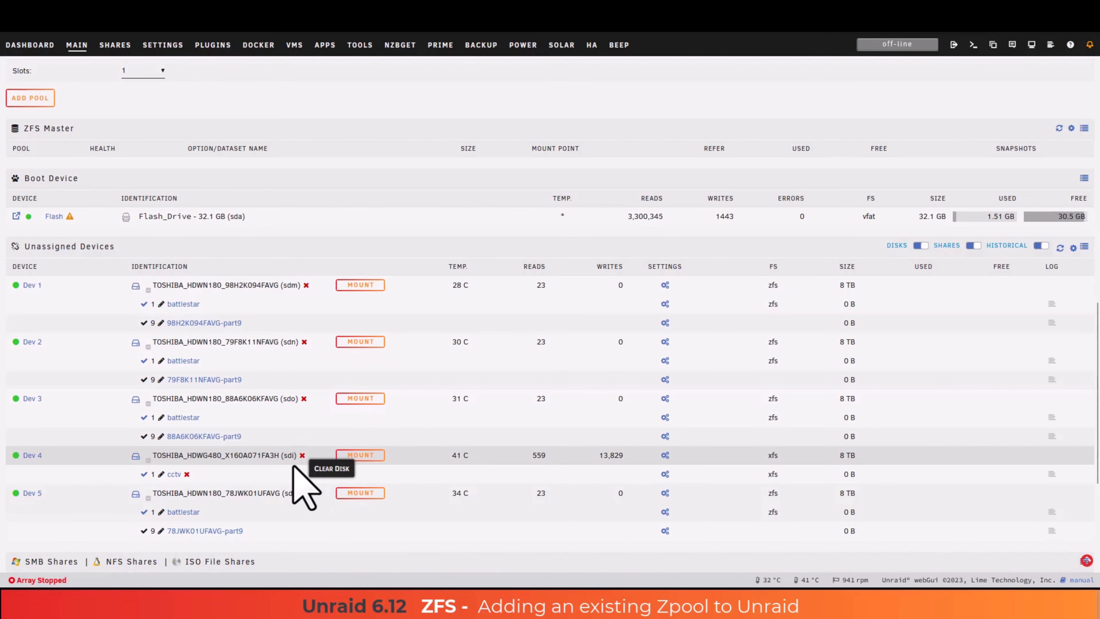
pyautogui.scroll(4, 307, 438)
pyautogui.scroll(8, 307, 415)
pyautogui.click(270, 234)
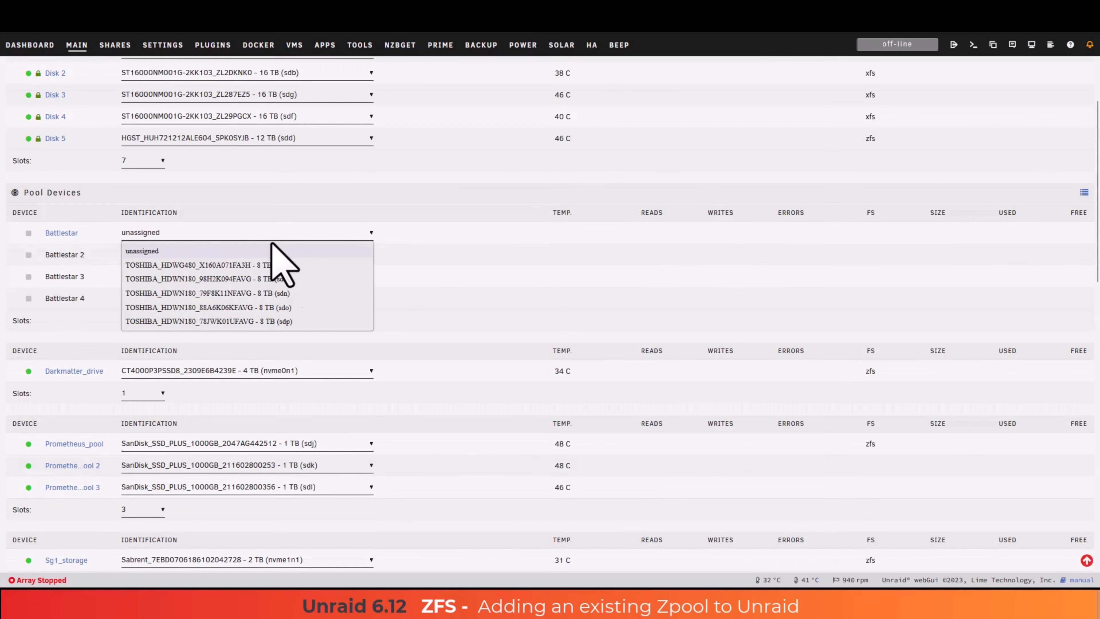
pyautogui.click(270, 278)
pyautogui.click(286, 371)
pyautogui.click(286, 417)
pyautogui.click(289, 393)
pyautogui.click(288, 439)
pyautogui.click(281, 356)
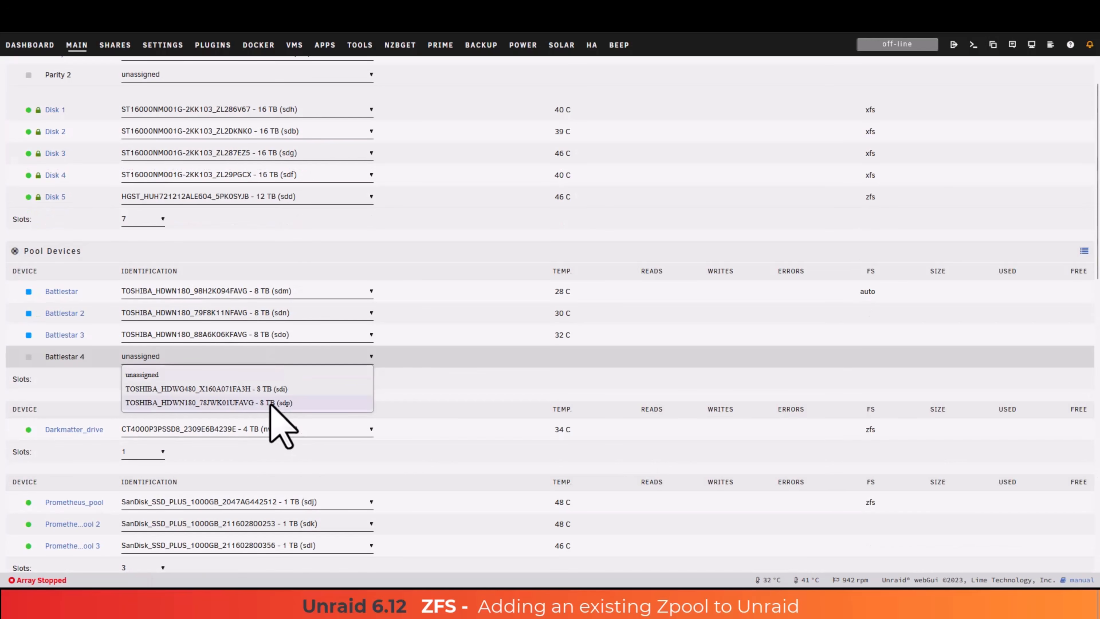
pyautogui.click(270, 403)
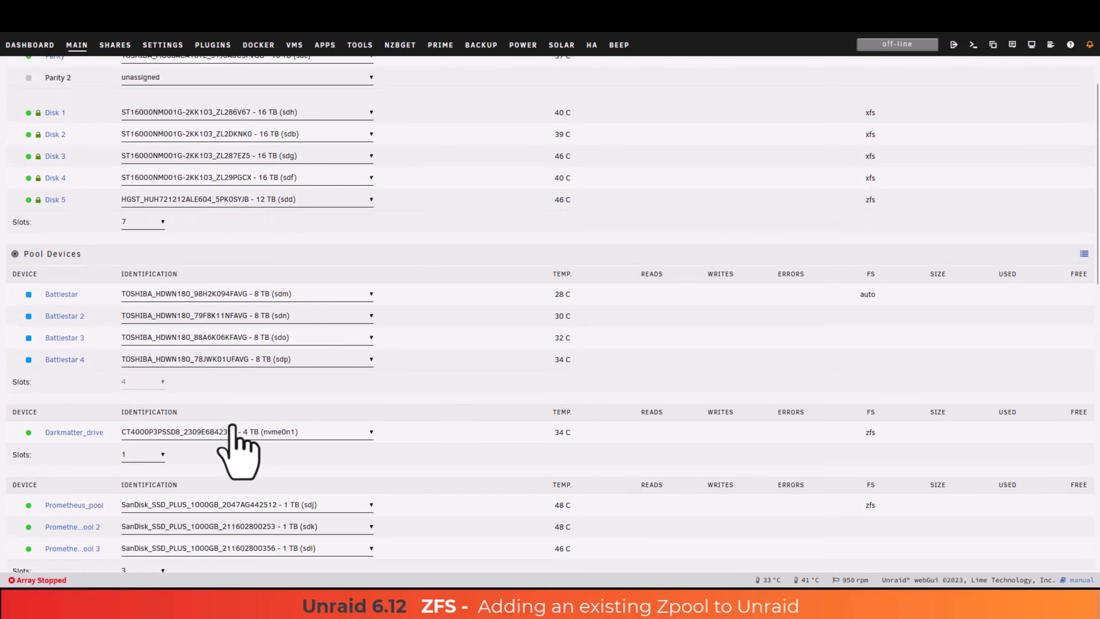
# - Make sure the Battlestar pool's file system type is auto, then return to the device overview
pyautogui.click(61, 292)
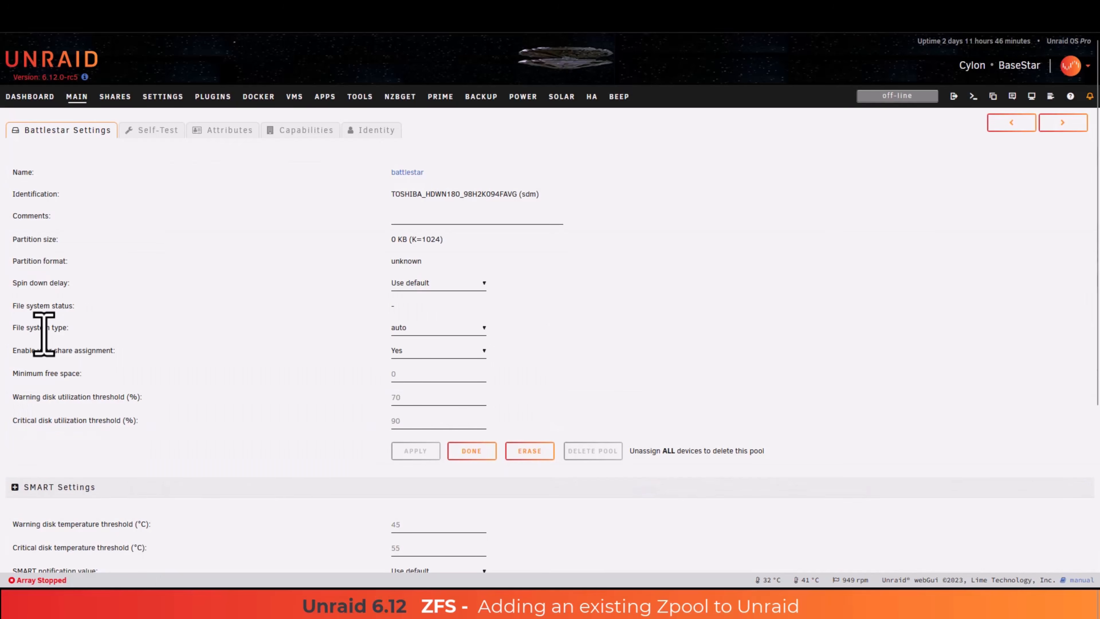
pyautogui.click(395, 330)
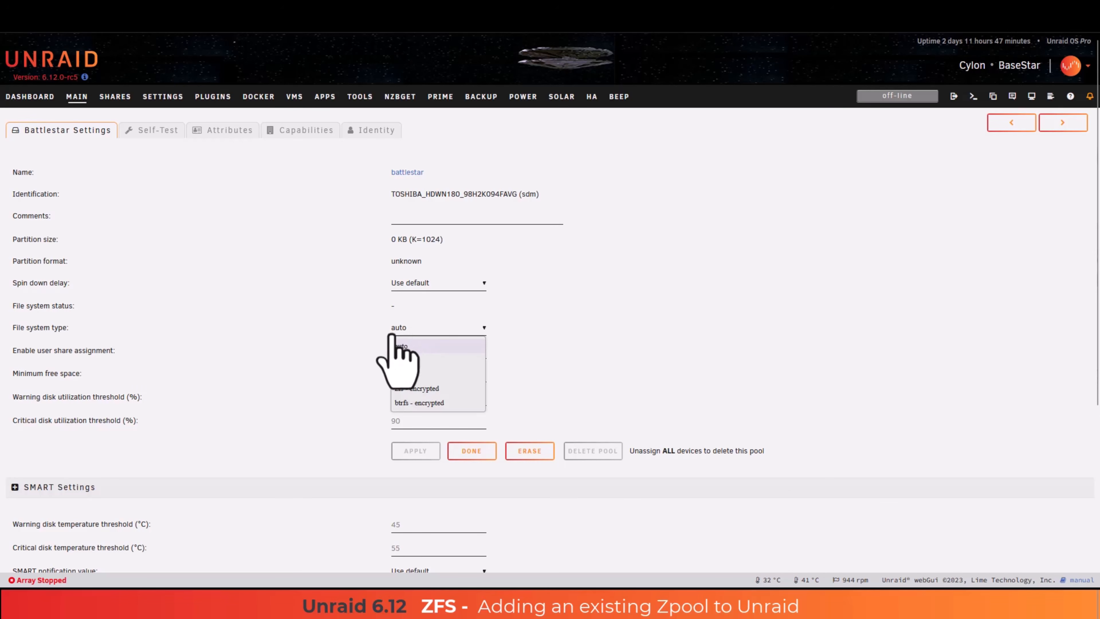
pyautogui.click(398, 330)
pyautogui.click(412, 452)
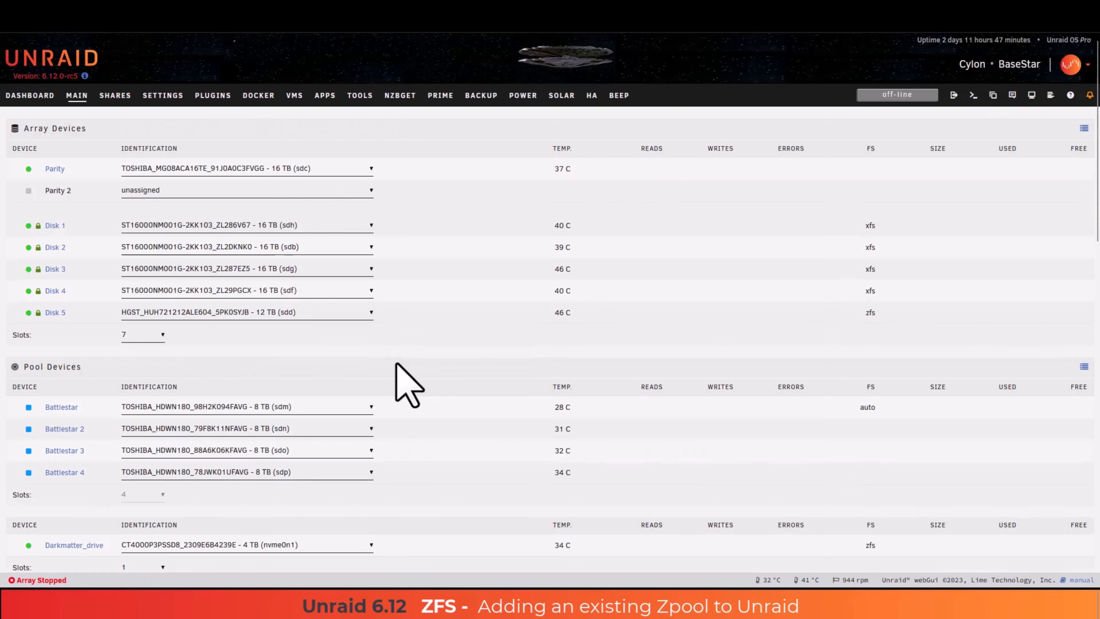
# - Start the array with the Battlestar pool assigned
pyautogui.scroll(-10, 405, 382)
pyautogui.scroll(-8, 406, 382)
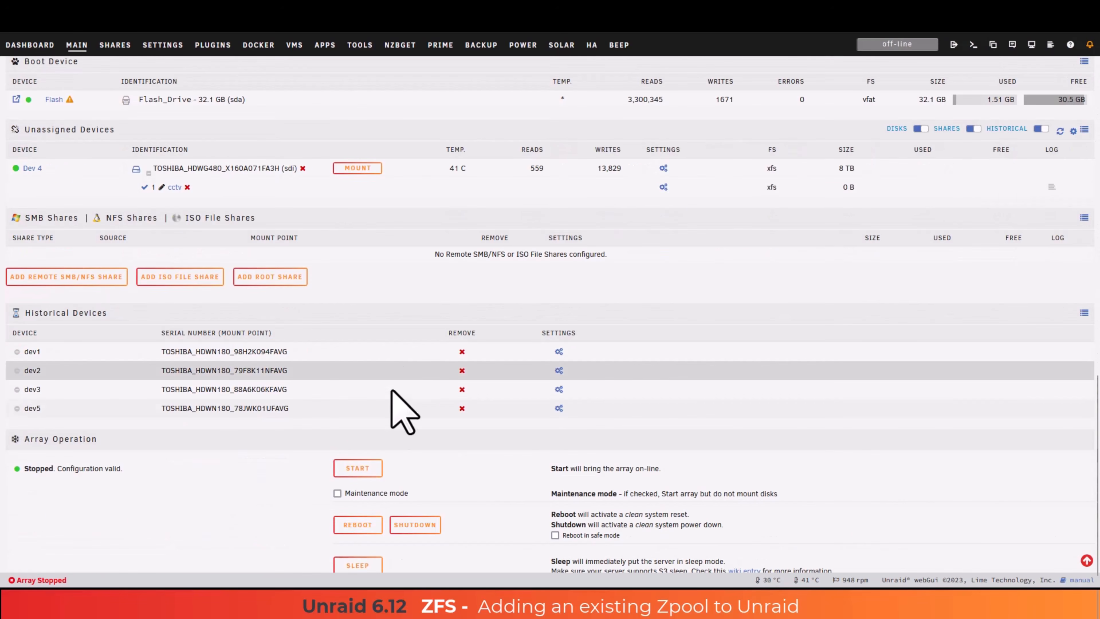
pyautogui.click(356, 466)
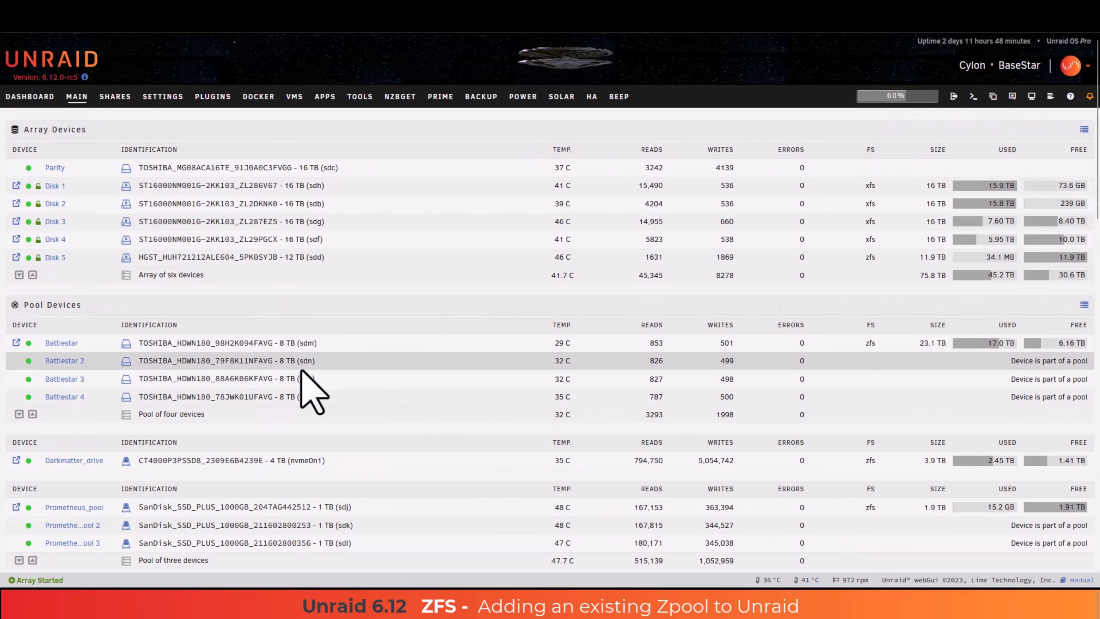
# - Examine the Battlestar pool's ZFS status and file system settings, then return to the device overview
pyautogui.click(55, 344)
pyautogui.scroll(-9, 326, 344)
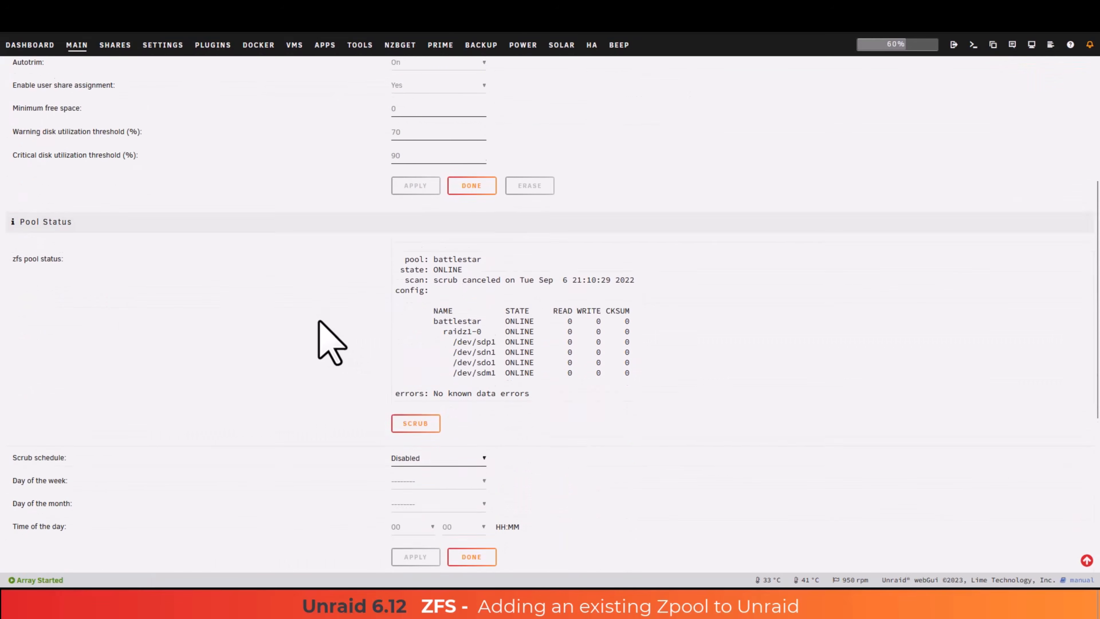
pyautogui.moveTo(471, 238); pyautogui.dragTo(449, 238)
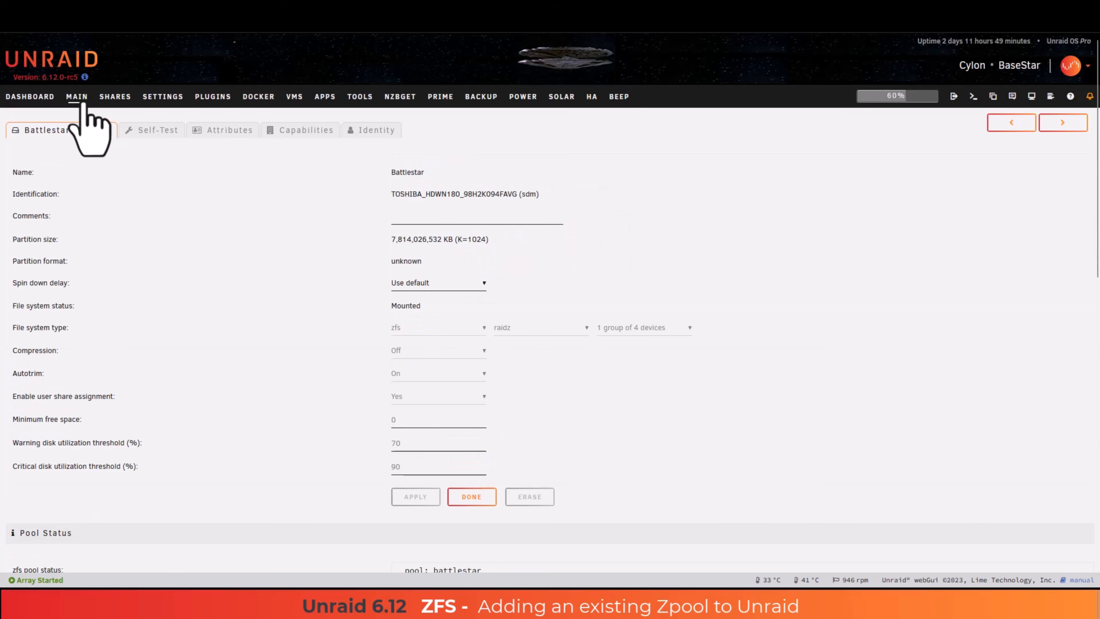
pyautogui.click(83, 104)
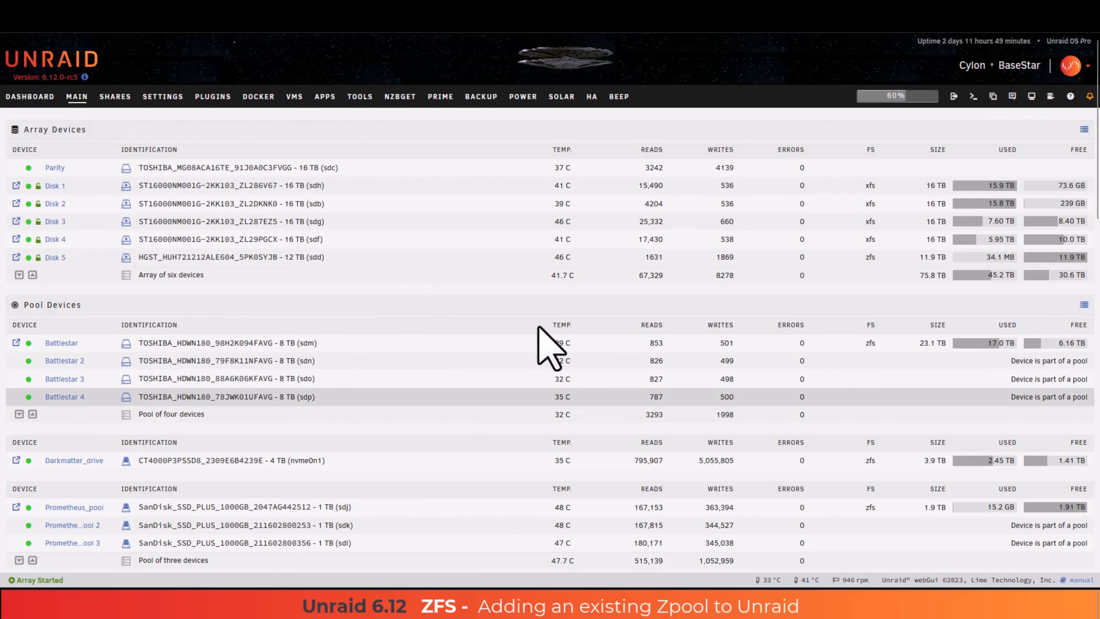